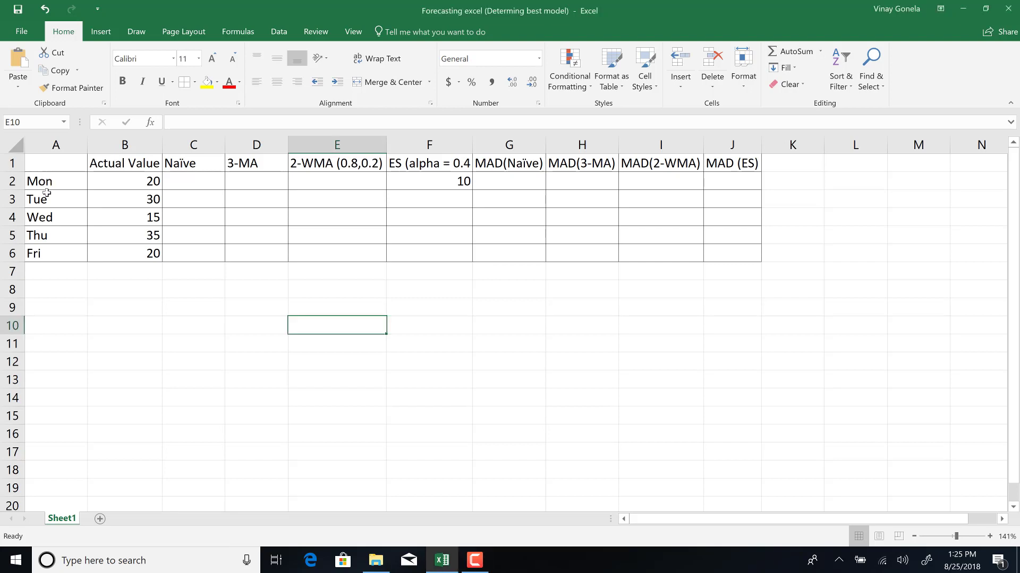
Enter a dash as the Naïve forecast for Mon in C2.
{"action": "left_click_drag", "start_coordinate": [47, 184], "coordinate": [49, 252]}
{"action": "left_click_drag", "start_coordinate": [127, 182], "coordinate": [134, 254]}
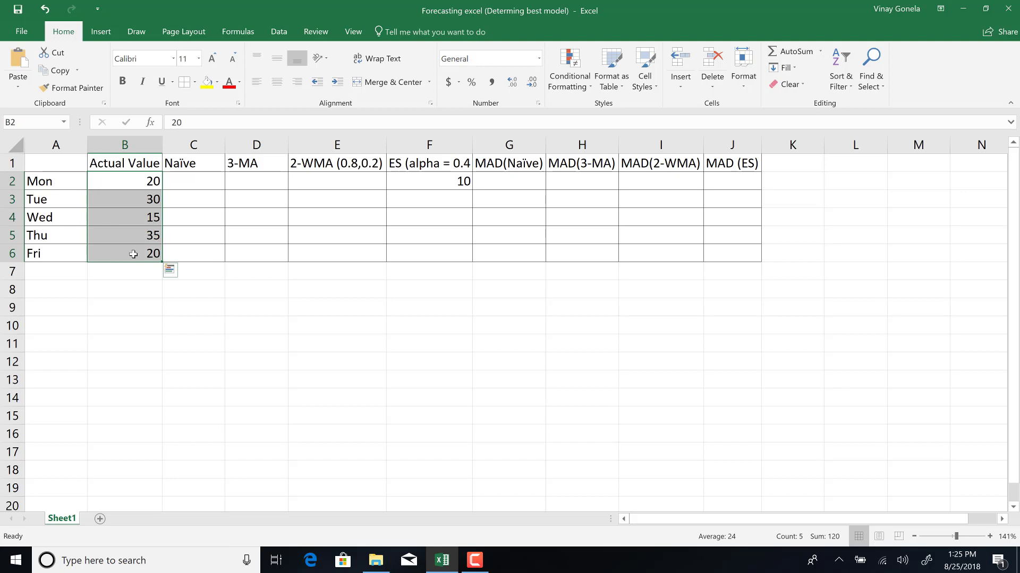
{"action": "left_click", "coordinate": [181, 166]}
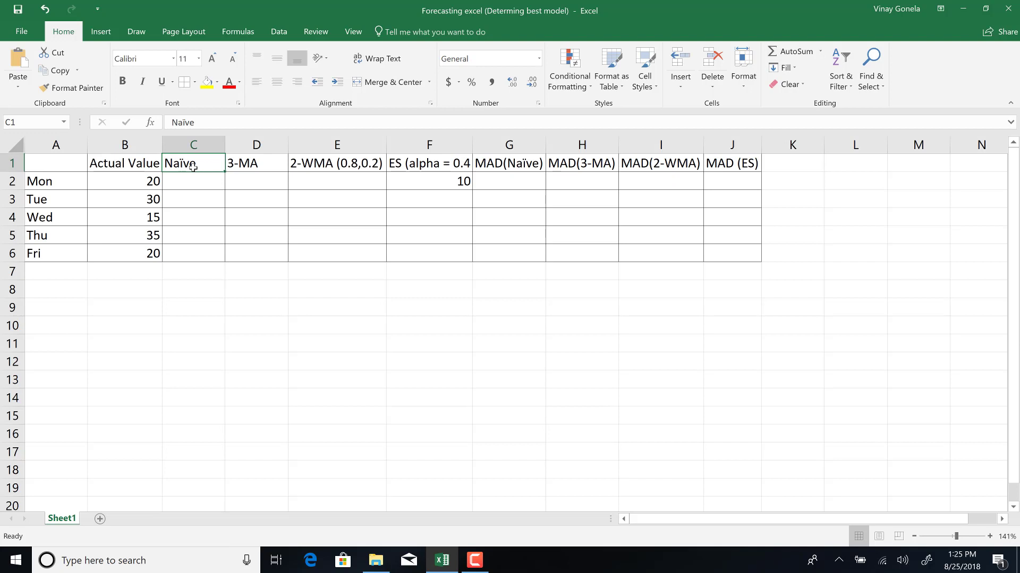
{"action": "left_click", "coordinate": [181, 197]}
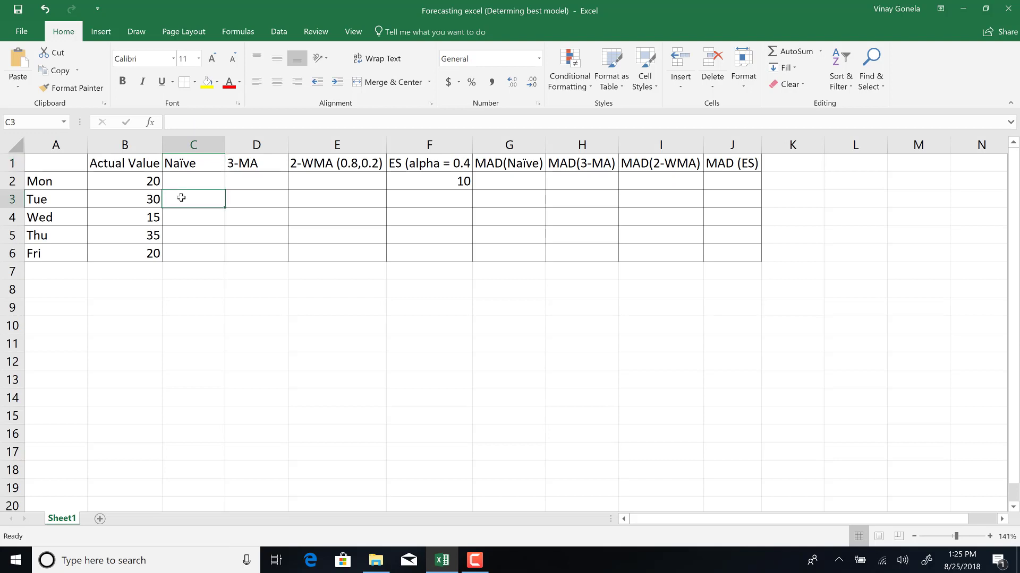
{"action": "left_click", "coordinate": [189, 182]}
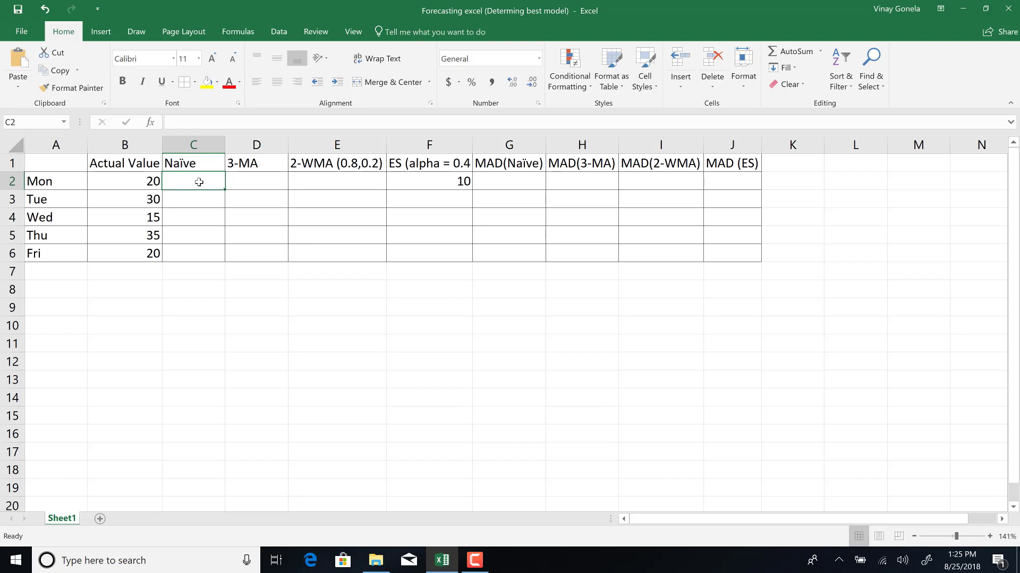
{"action": "type", "text": "-"}
{"action": "key", "text": "Return"}
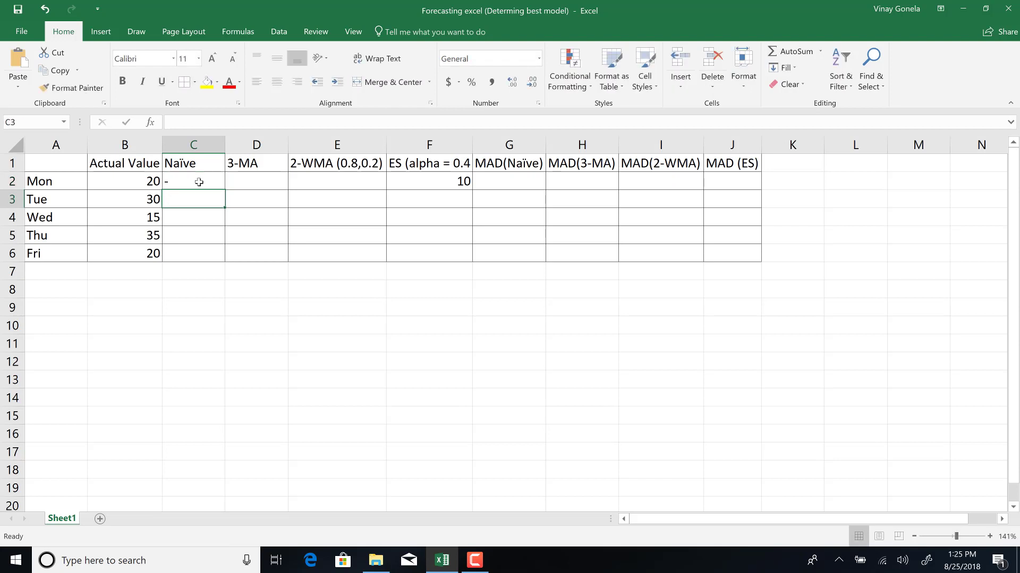
Set the Naïve forecast for Tue to =B2 and fill it down through Fri.
{"action": "type", "text": "="}
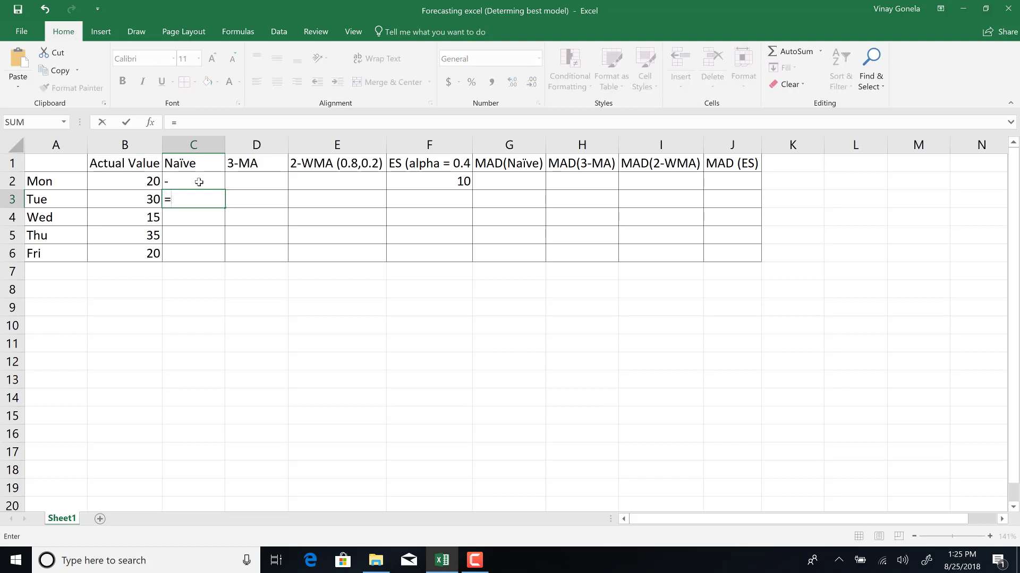
{"action": "left_click", "coordinate": [137, 181]}
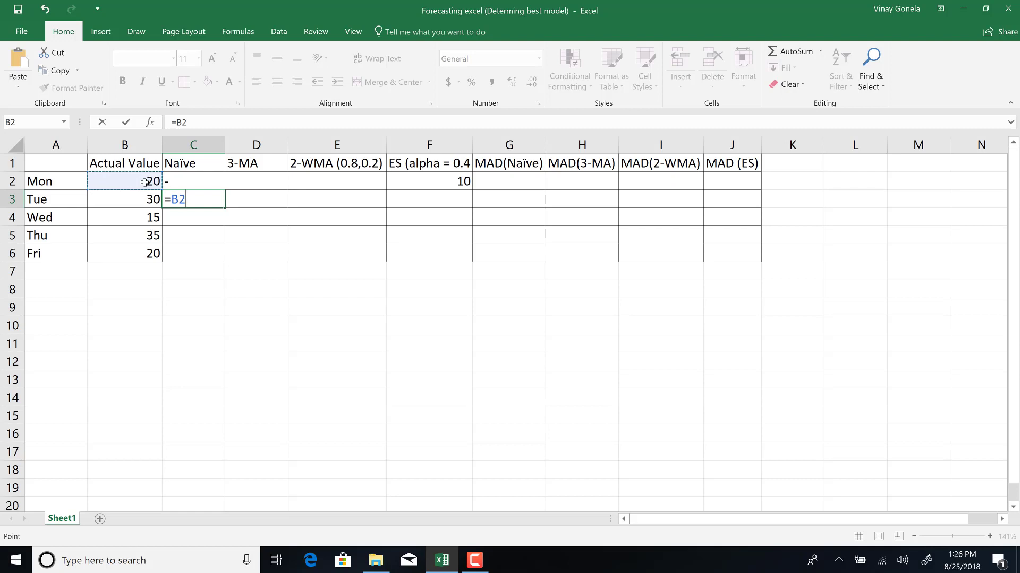
{"action": "key", "text": "Return"}
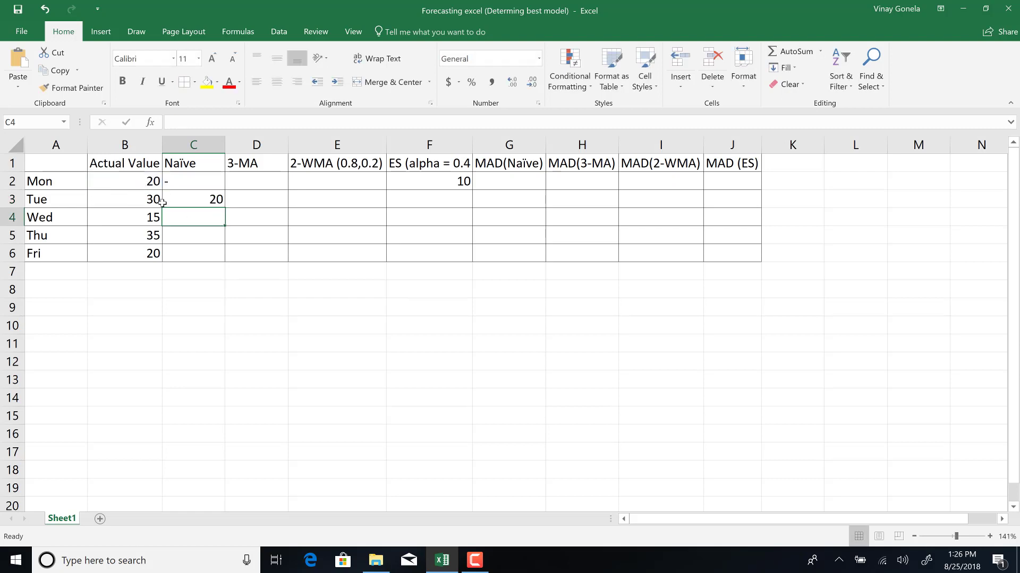
{"action": "left_click", "coordinate": [198, 200]}
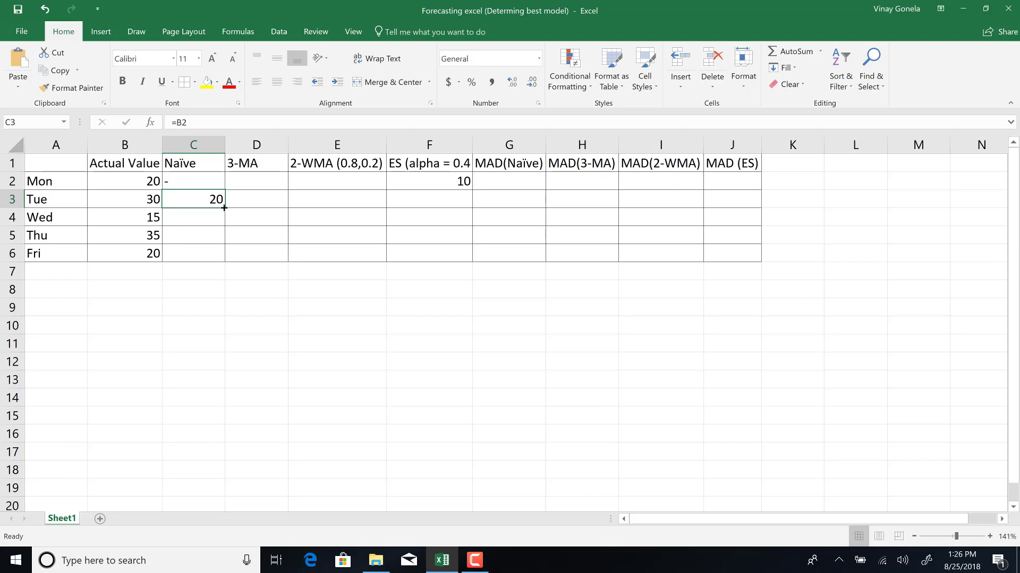
{"action": "left_click_drag", "start_coordinate": [224, 208], "coordinate": [232, 257]}
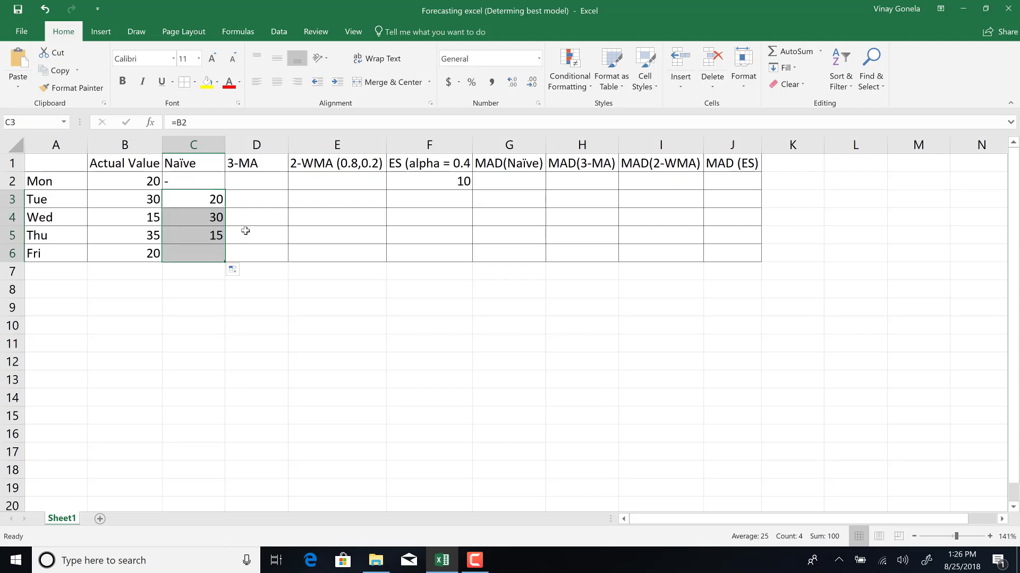
Inspect the copied Naïve formulas against the Actual Value cells they reference.
{"action": "left_click", "coordinate": [209, 219]}
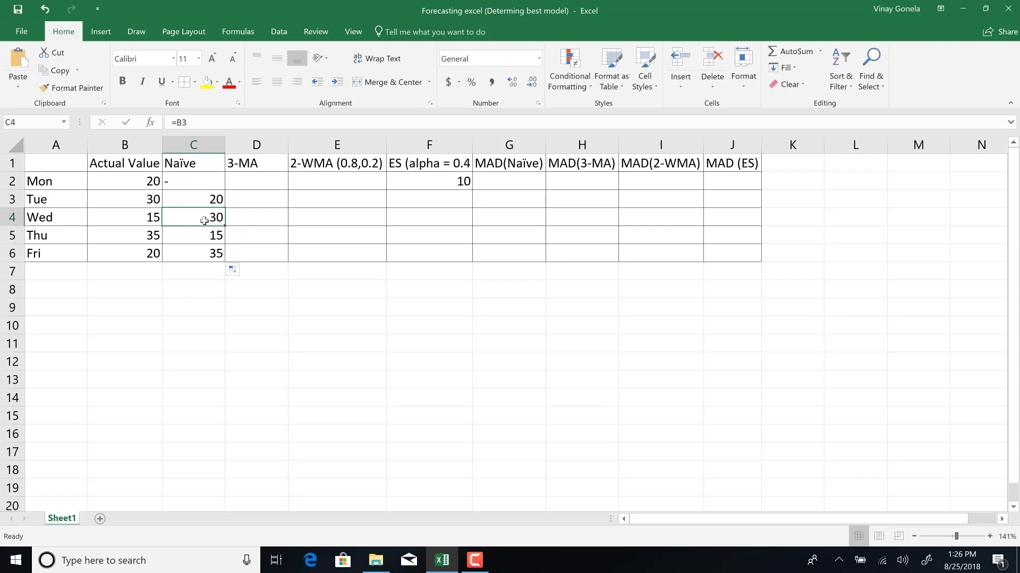
{"action": "left_click", "coordinate": [137, 198]}
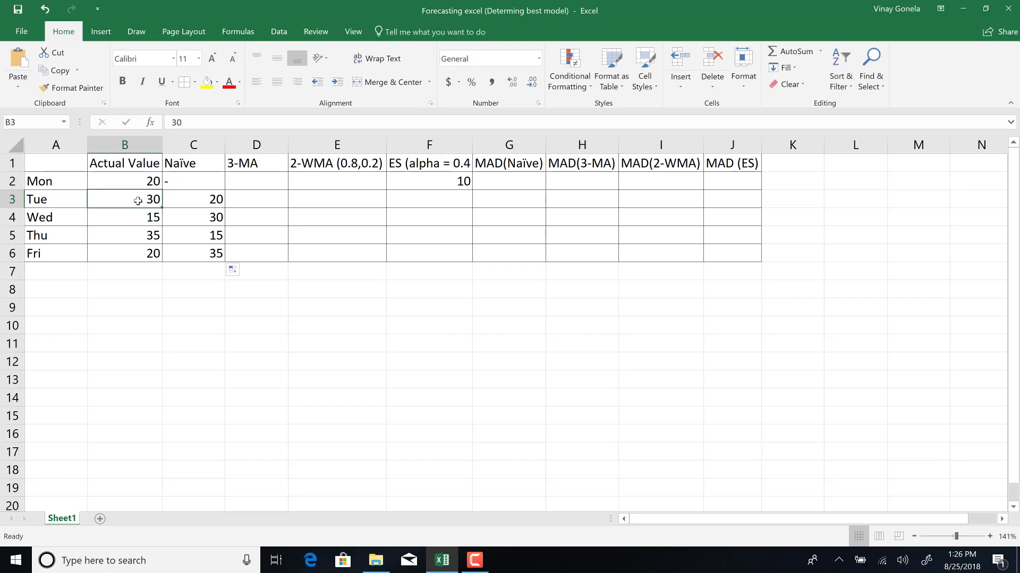
{"action": "left_click", "coordinate": [191, 238]}
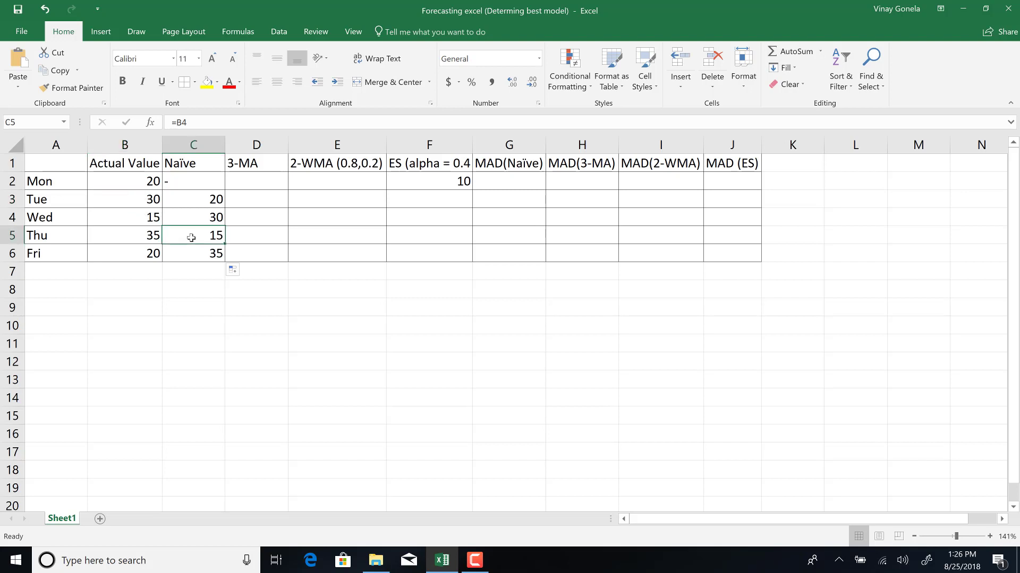
{"action": "left_click", "coordinate": [138, 217]}
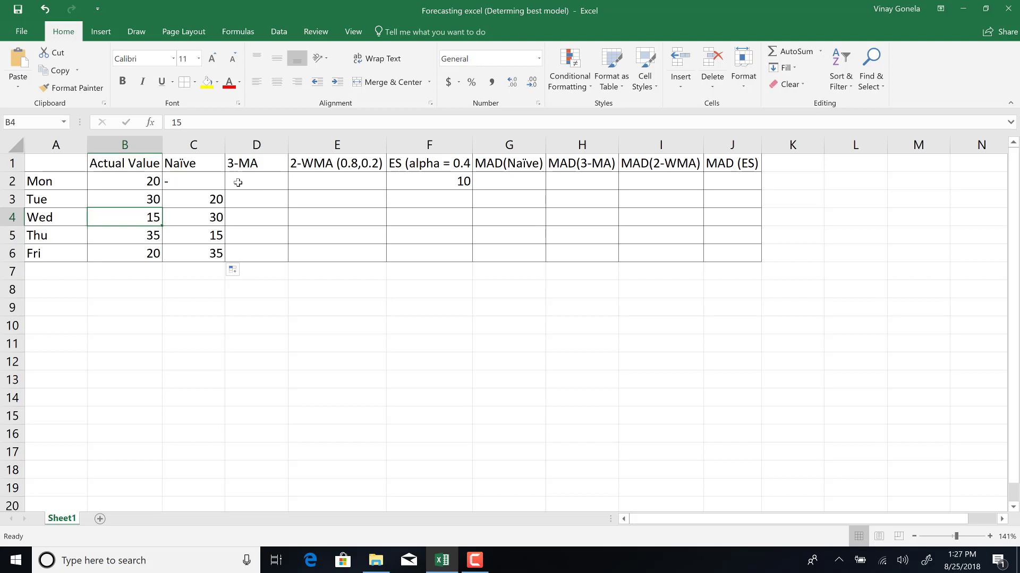
Enter dashes in the 3-MA column for Mon and Tue.
{"action": "left_click", "coordinate": [241, 181]}
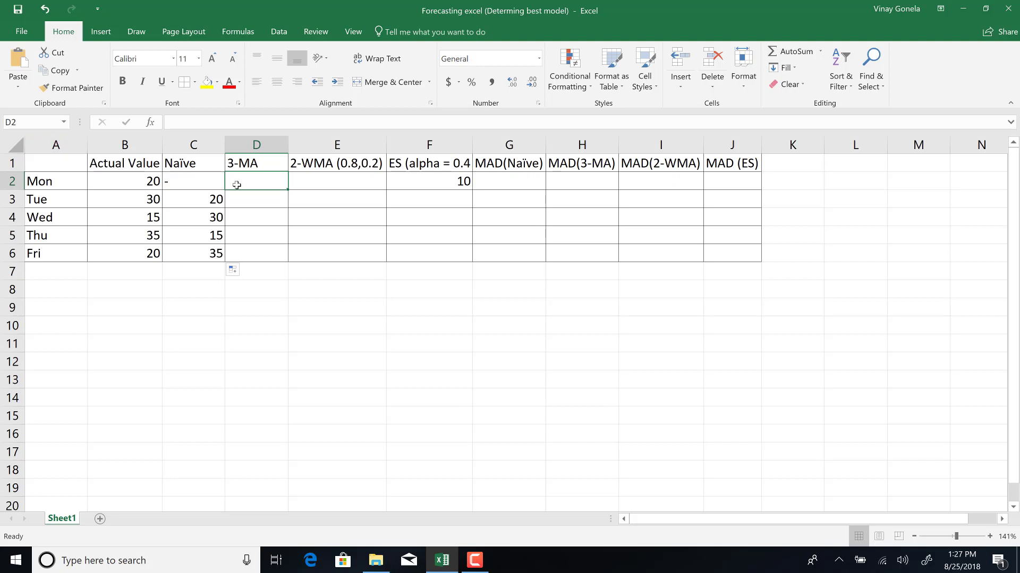
{"action": "type", "text": "-"}
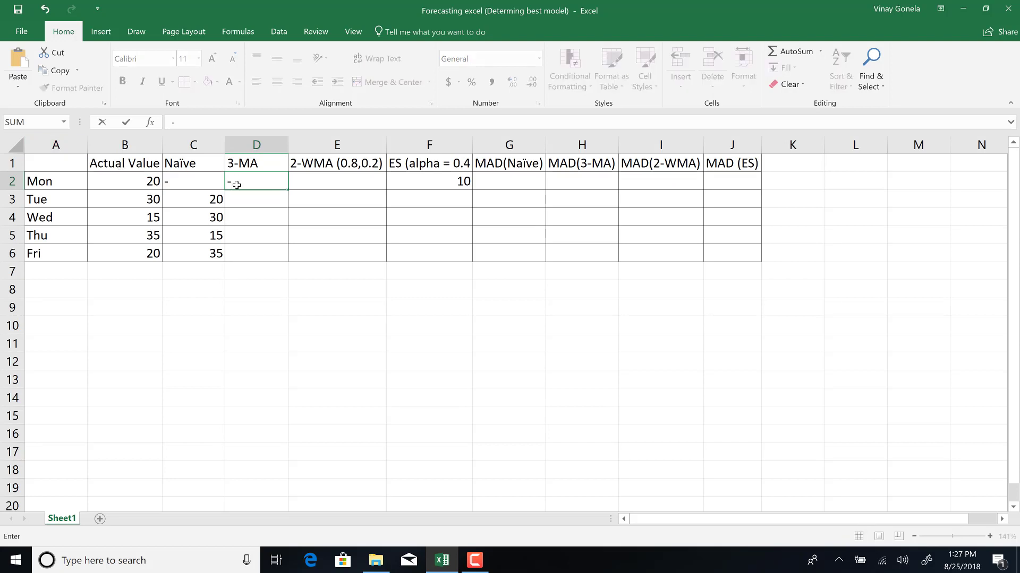
{"action": "key", "text": "Return"}
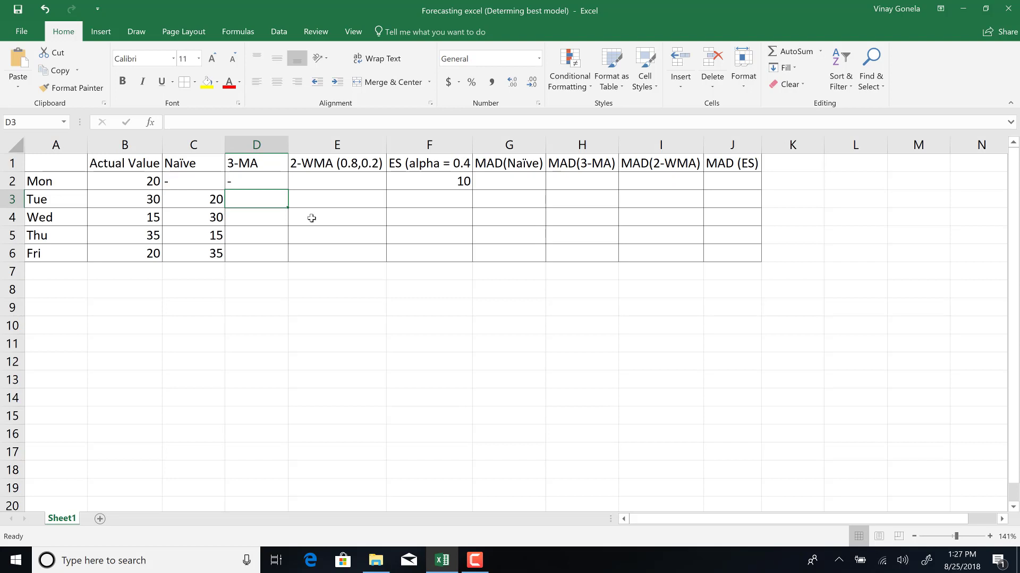
{"action": "type", "text": "-"}
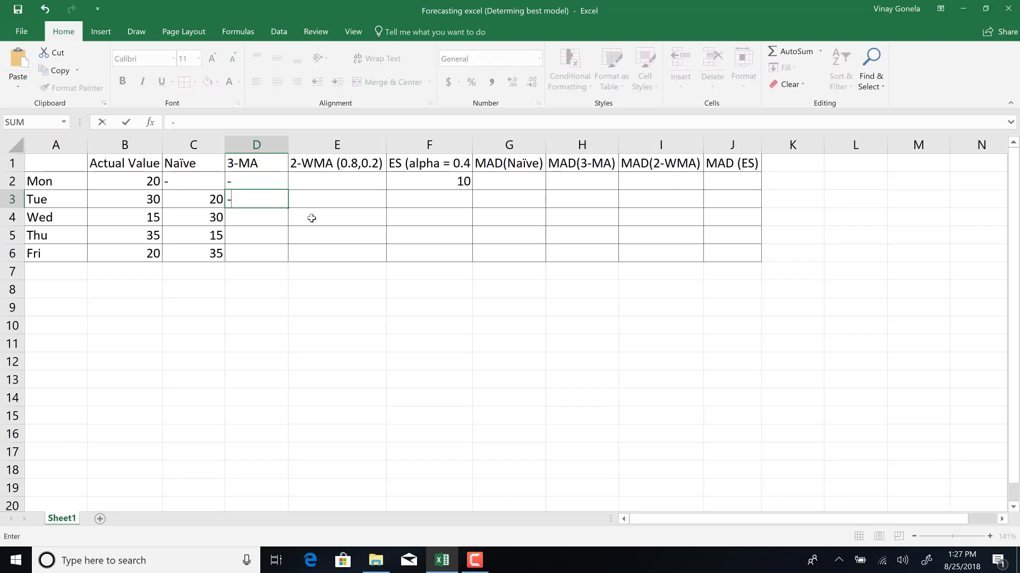
{"action": "left_click", "coordinate": [258, 220]}
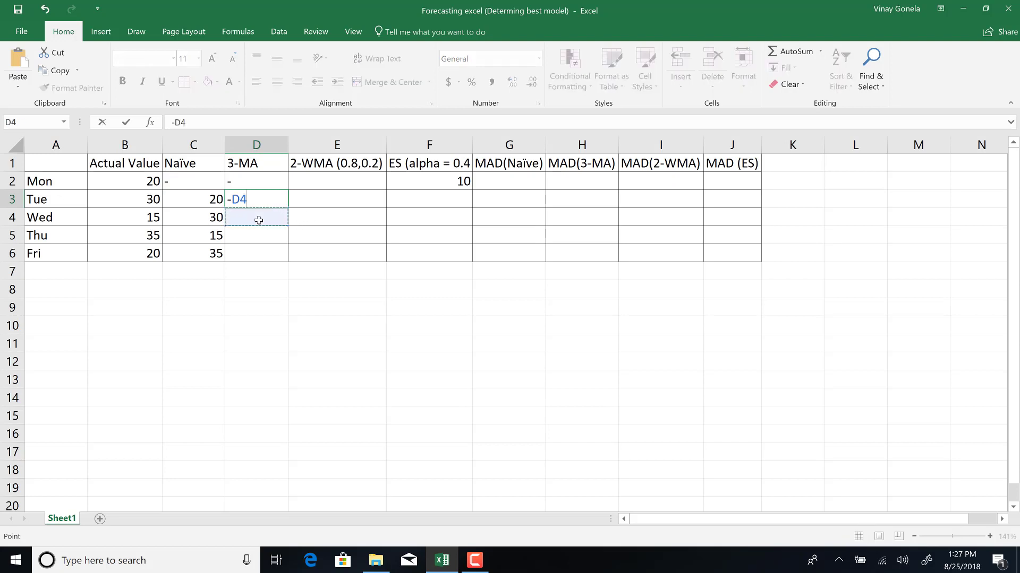
{"action": "key", "text": "BackSpace"}
{"action": "key", "text": "BackSpace"}
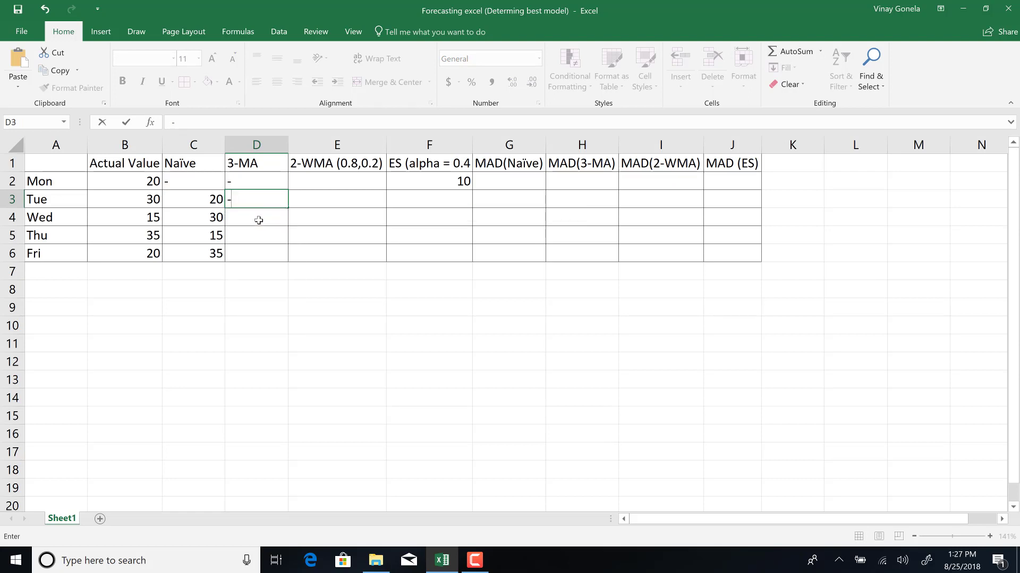
{"action": "key", "text": "Return"}
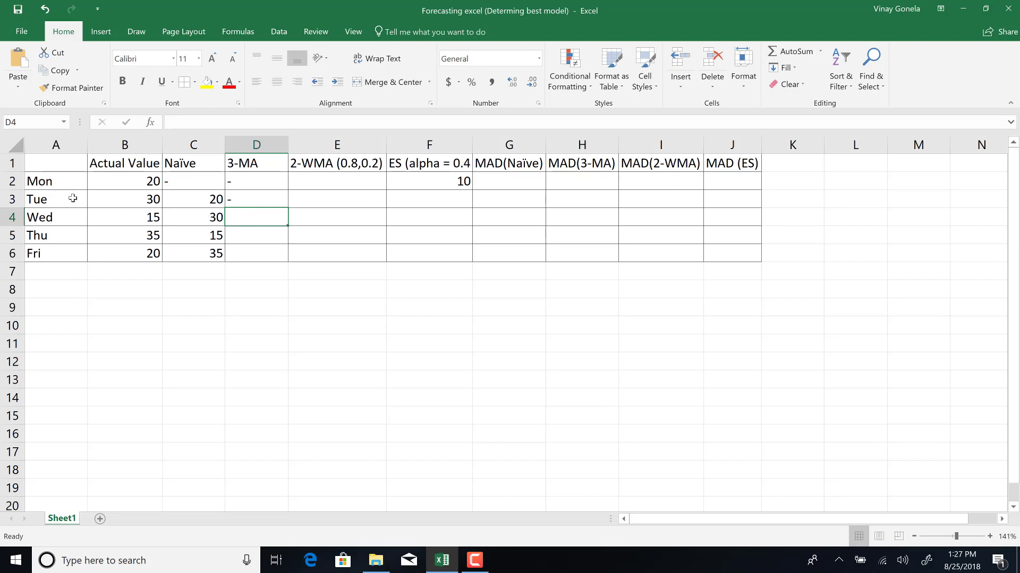
Enter a dash in the 3-MA column for Wed.
{"action": "left_click", "coordinate": [124, 199]}
{"action": "left_click", "coordinate": [121, 182]}
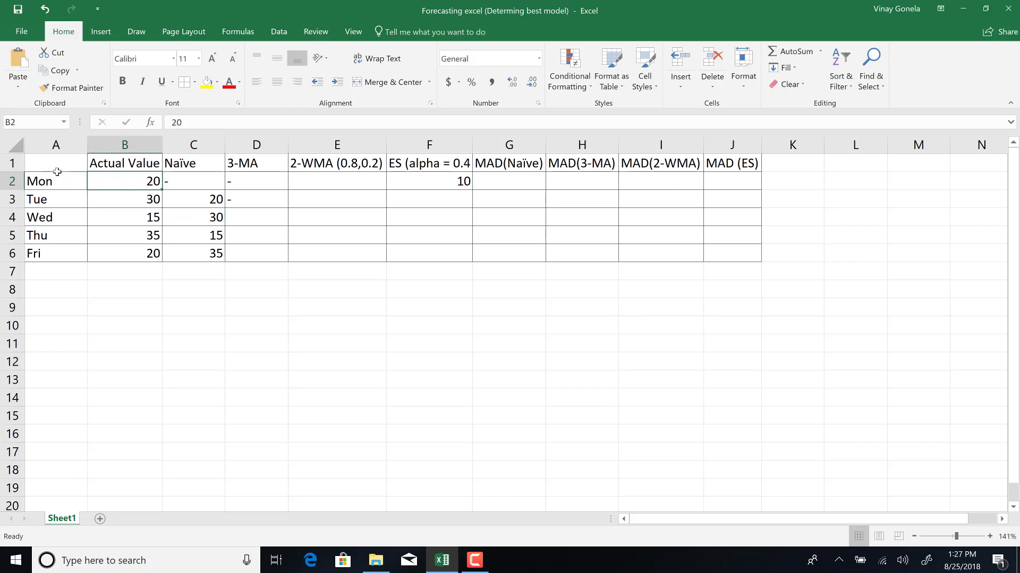
{"action": "left_click", "coordinate": [240, 218]}
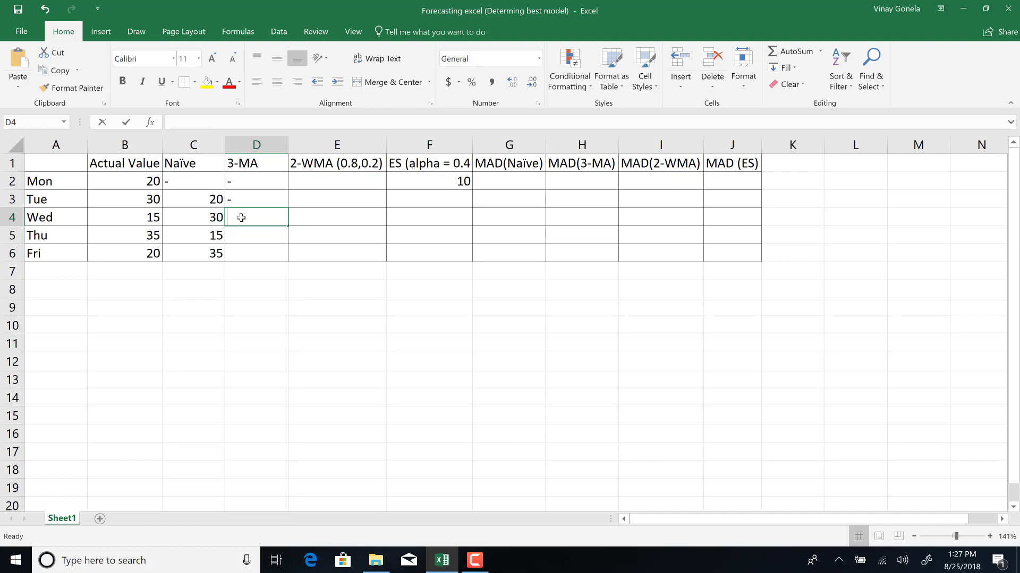
{"action": "type", "text": "-"}
{"action": "key", "text": "Return"}
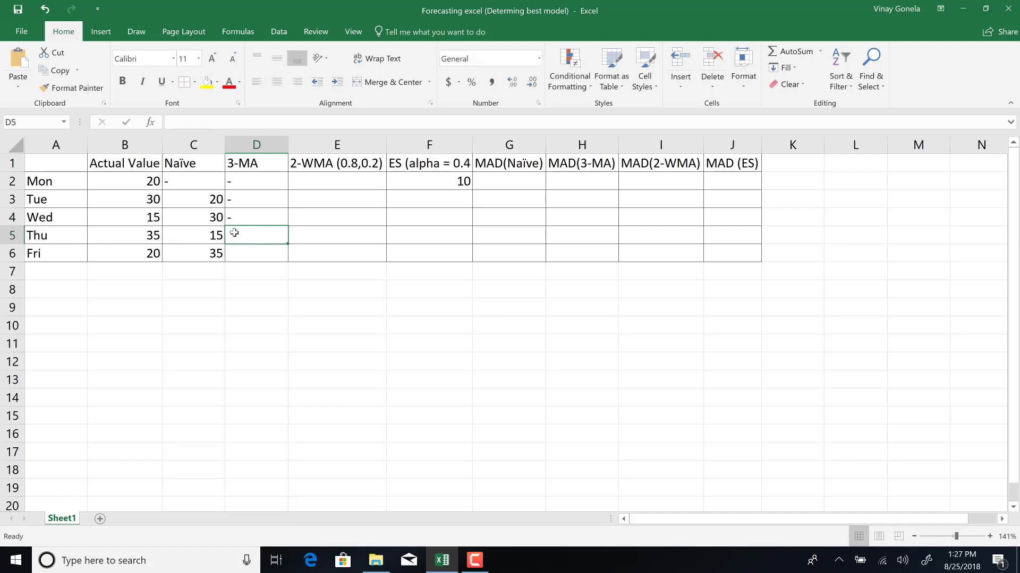
Enter the 3-MA forecast for Thu as =AVERAGE(B2:B4) in D5.
{"action": "left_click", "coordinate": [142, 217]}
{"action": "left_click", "coordinate": [142, 200]}
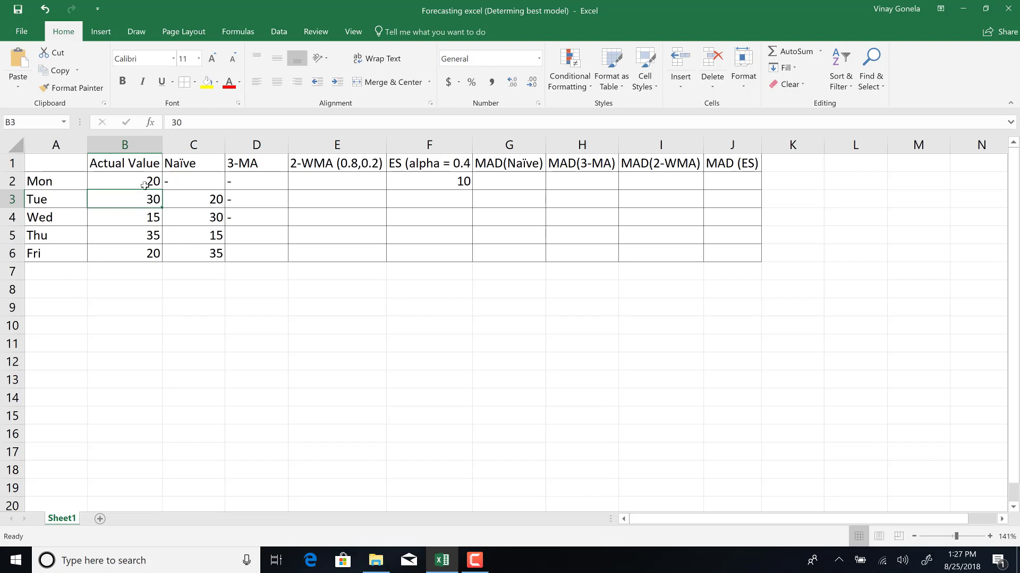
{"action": "left_click", "coordinate": [250, 233]}
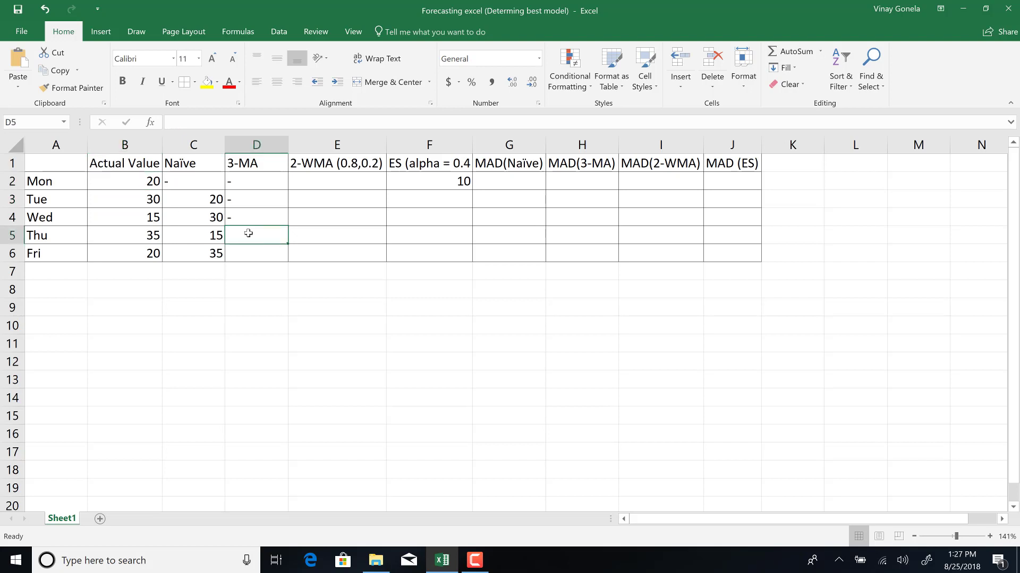
{"action": "type", "text": "=aver"}
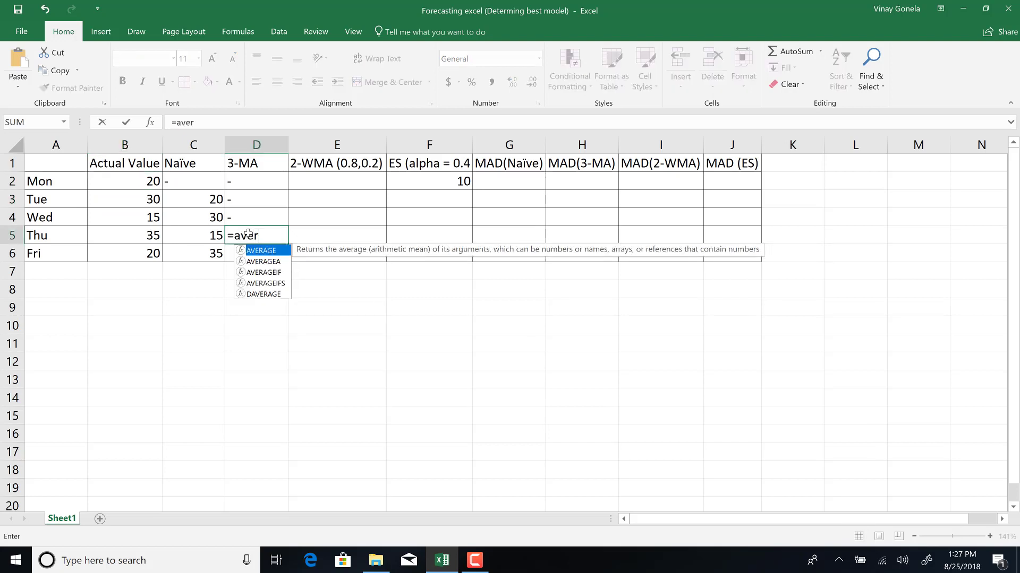
{"action": "type", "text": "ga"}
{"action": "key", "text": "BackSpace"}
{"action": "double_click", "coordinate": [259, 251]}
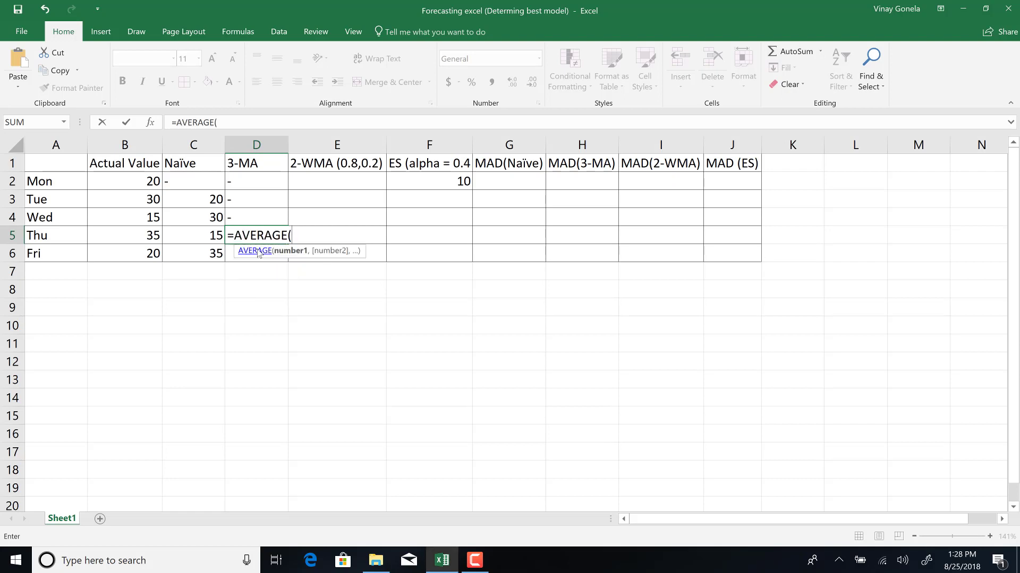
{"action": "left_click_drag", "start_coordinate": [139, 220], "coordinate": [146, 174]}
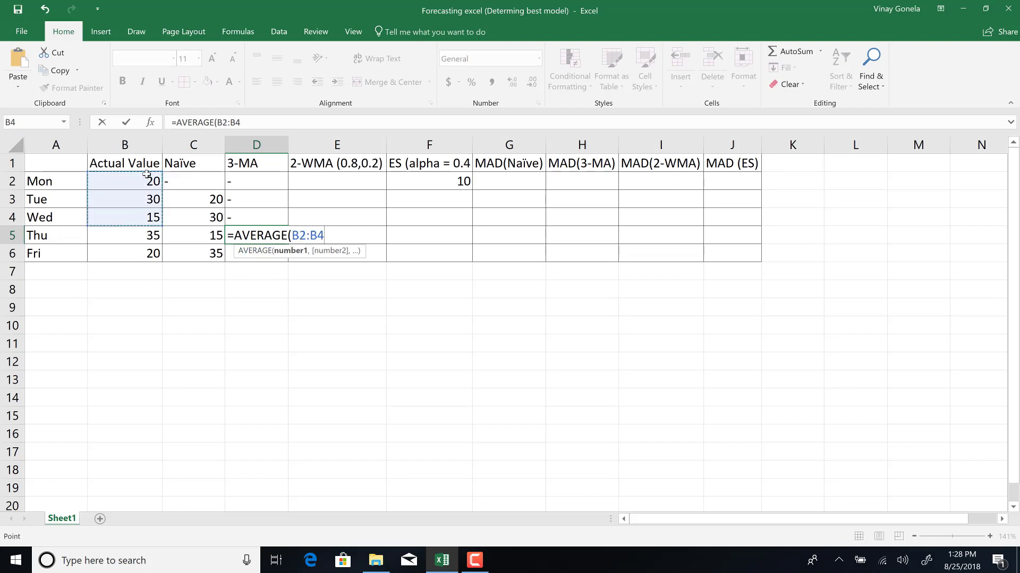
{"action": "type", "text": ")"}
{"action": "key", "text": "Return"}
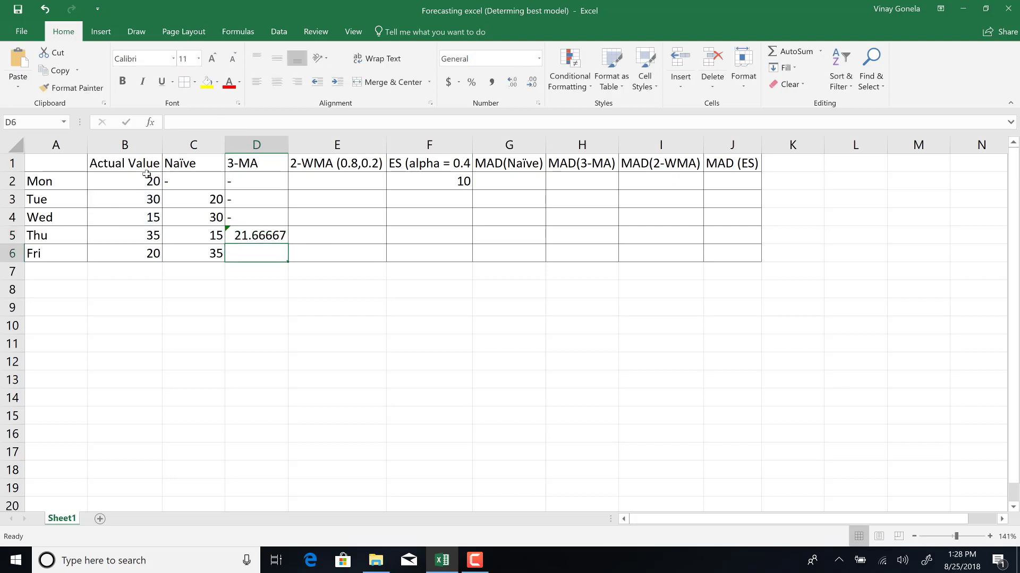
Fill the 3-MA formula down to Fri and inspect the copied formula's range.
{"action": "left_click", "coordinate": [249, 233]}
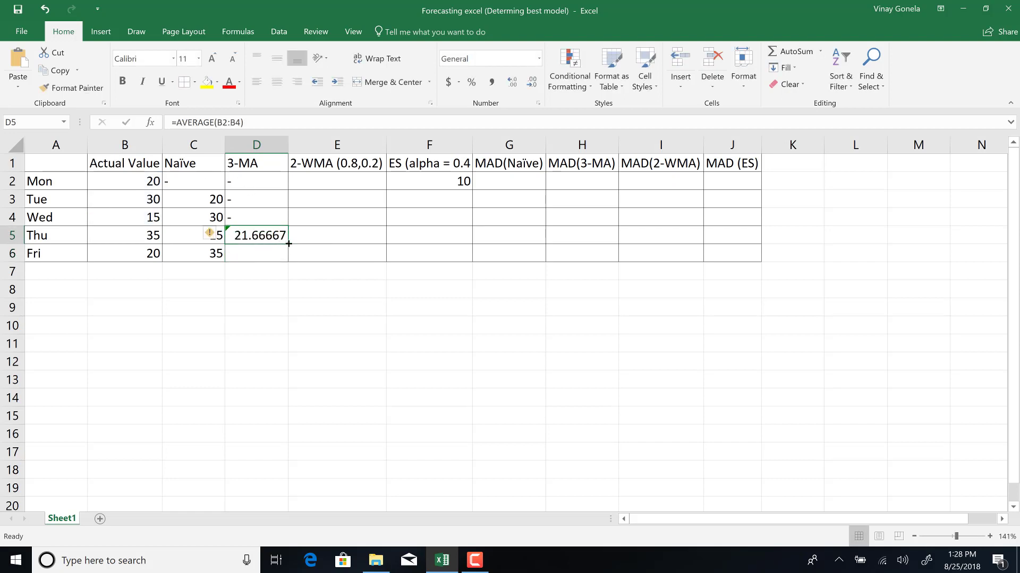
{"action": "left_click_drag", "start_coordinate": [288, 244], "coordinate": [288, 258]}
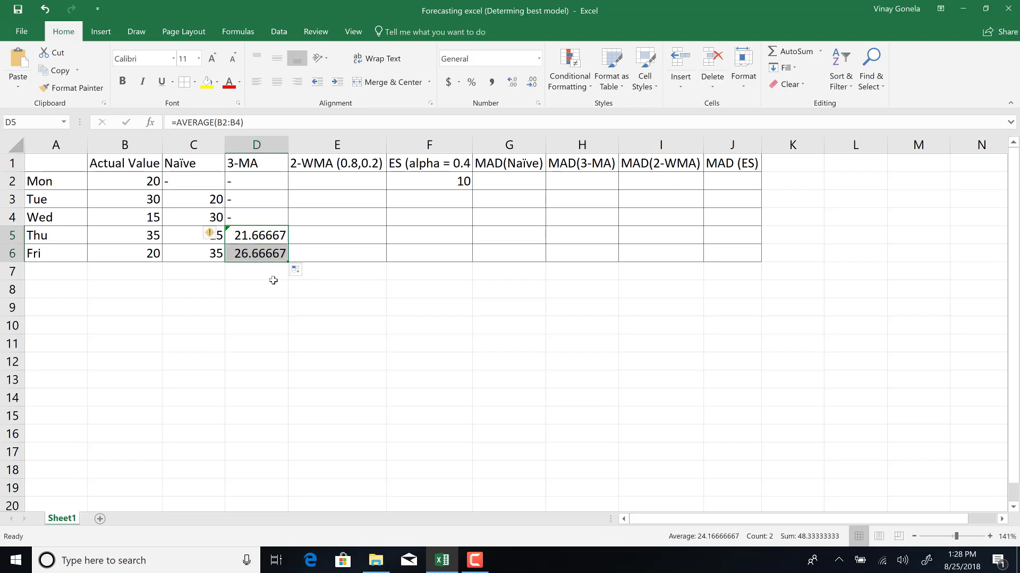
{"action": "double_click", "coordinate": [260, 253]}
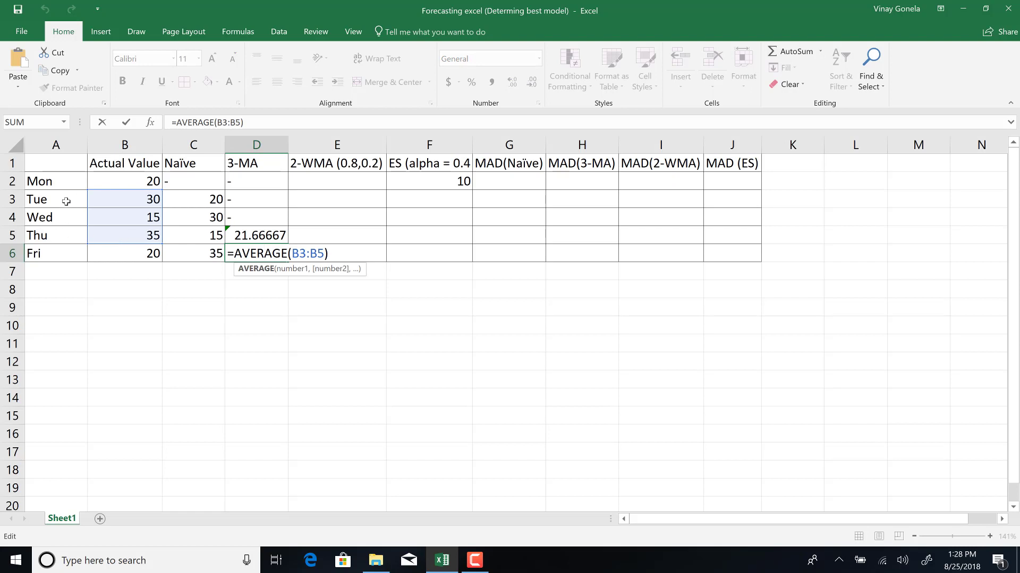
{"action": "key", "text": "Return"}
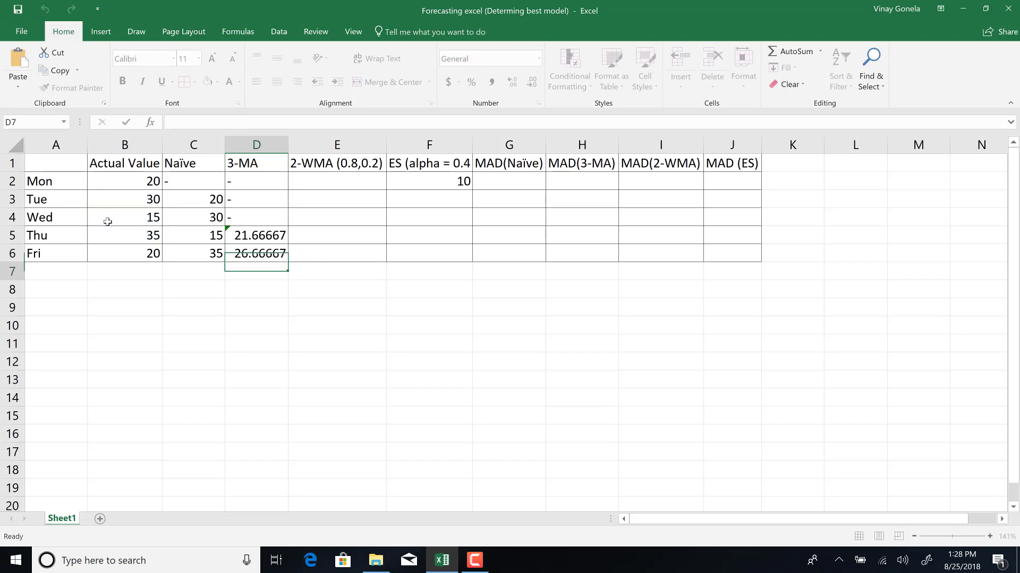
{"action": "left_click_drag", "start_coordinate": [267, 238], "coordinate": [267, 254]}
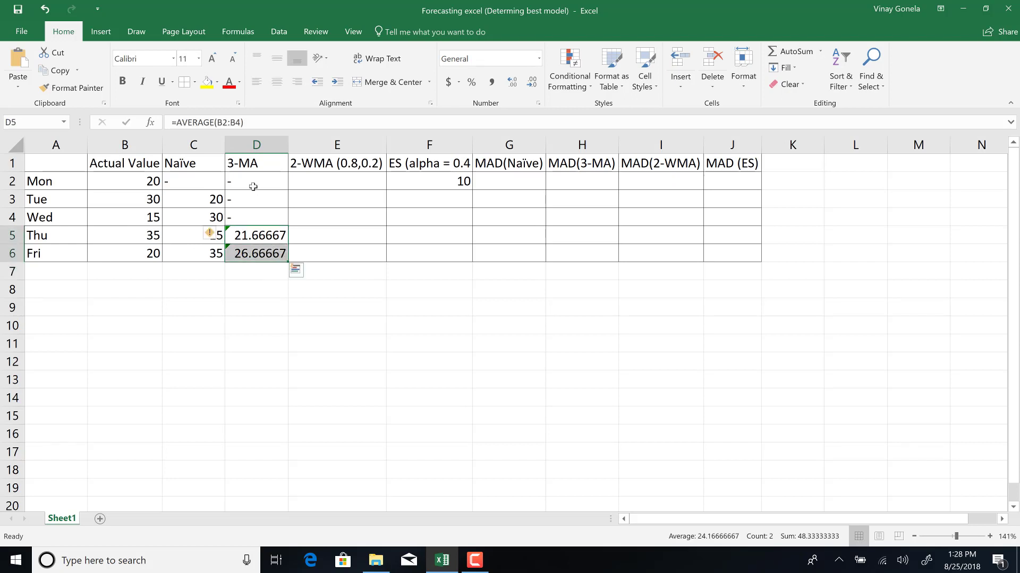
Enter dashes in the 2-WMA column for Mon and Tue.
{"action": "left_click", "coordinate": [311, 181]}
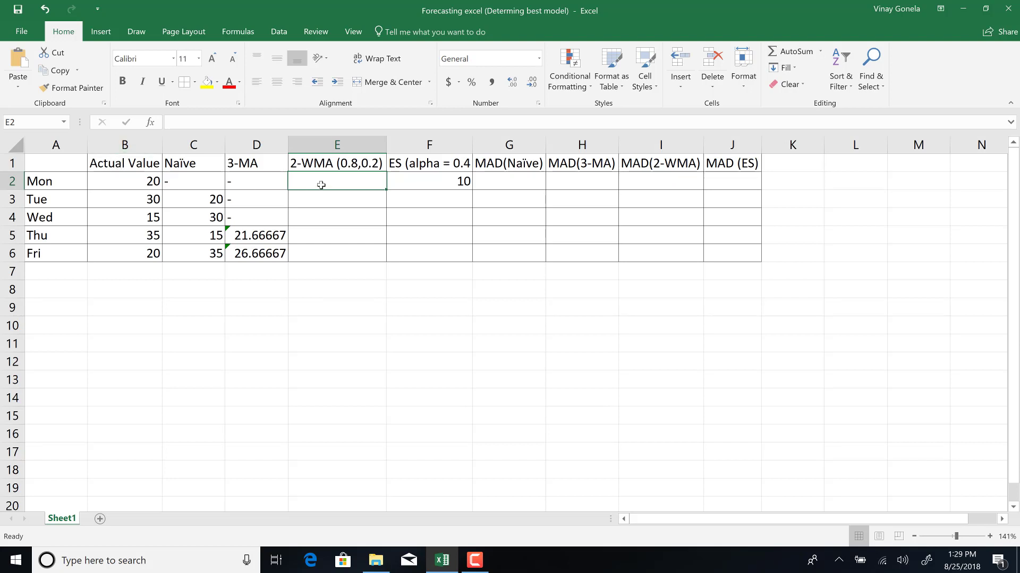
{"action": "type", "text": "-"}
{"action": "key", "text": "Return"}
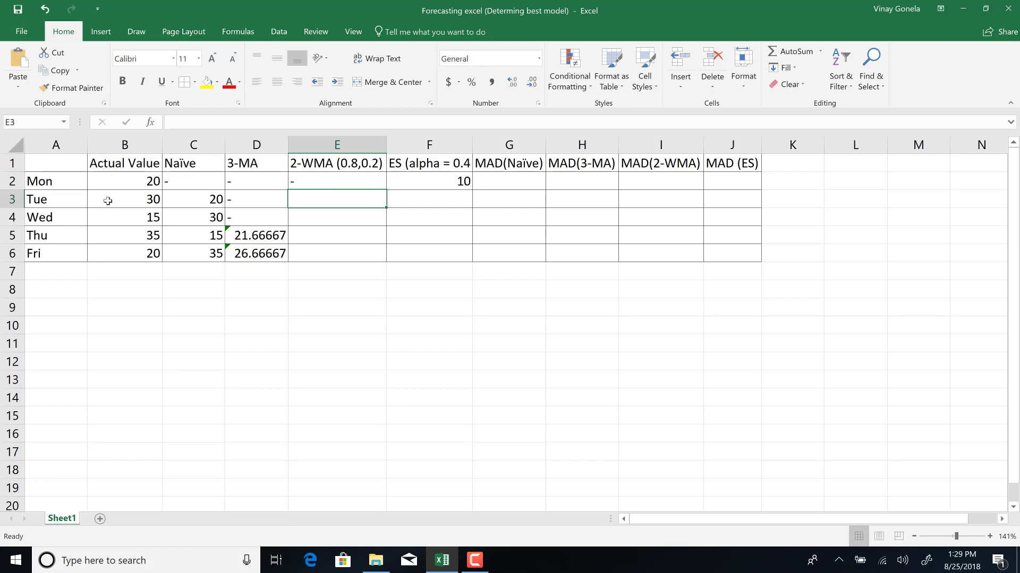
{"action": "left_click", "coordinate": [134, 183]}
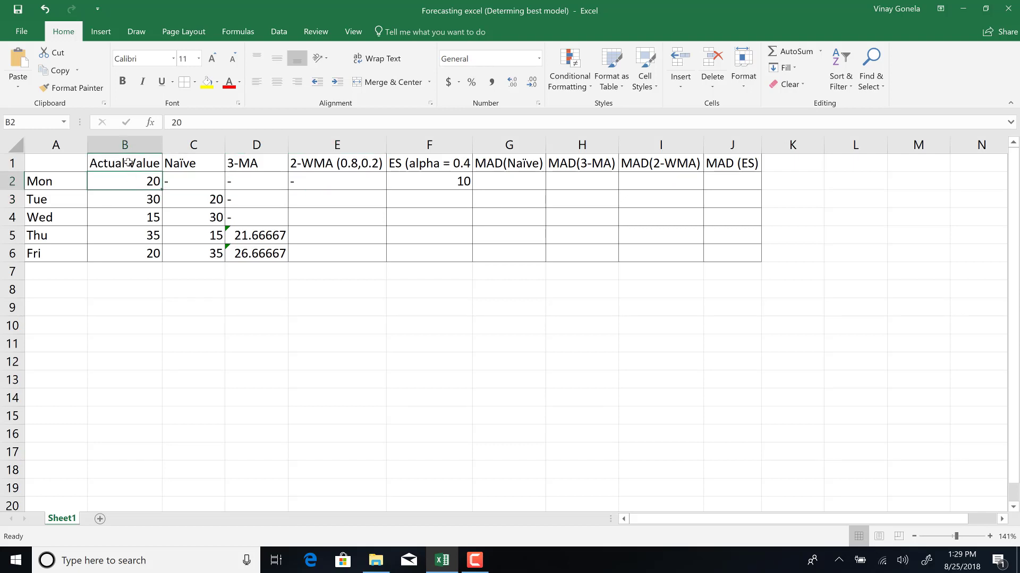
{"action": "left_click", "coordinate": [310, 199]}
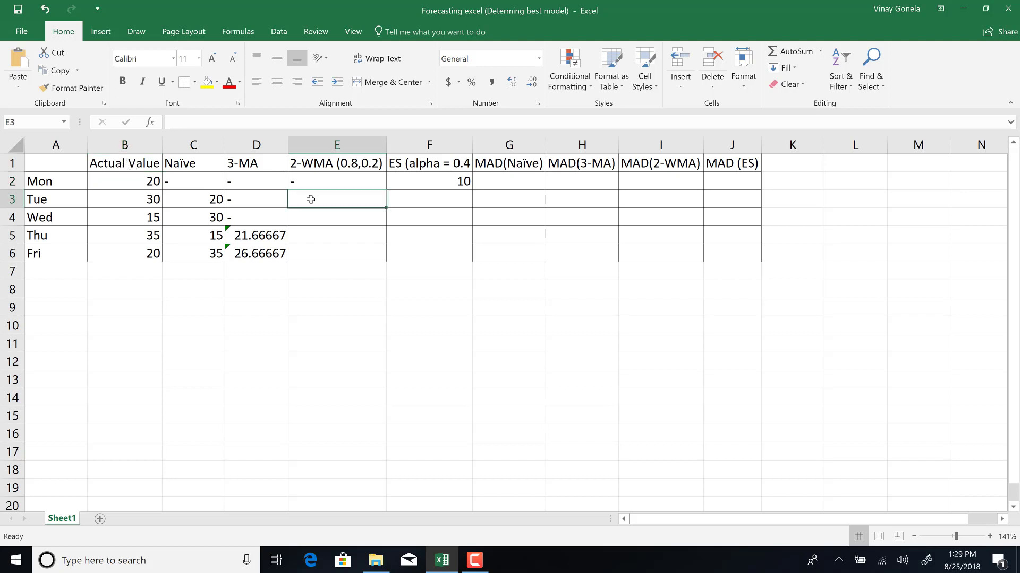
{"action": "type", "text": "-"}
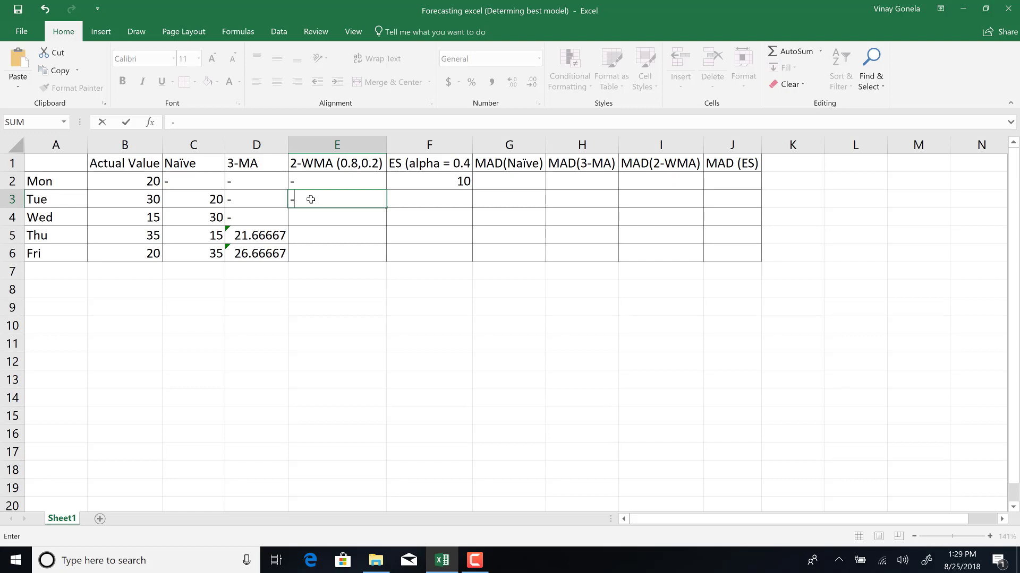
{"action": "key", "text": "Return"}
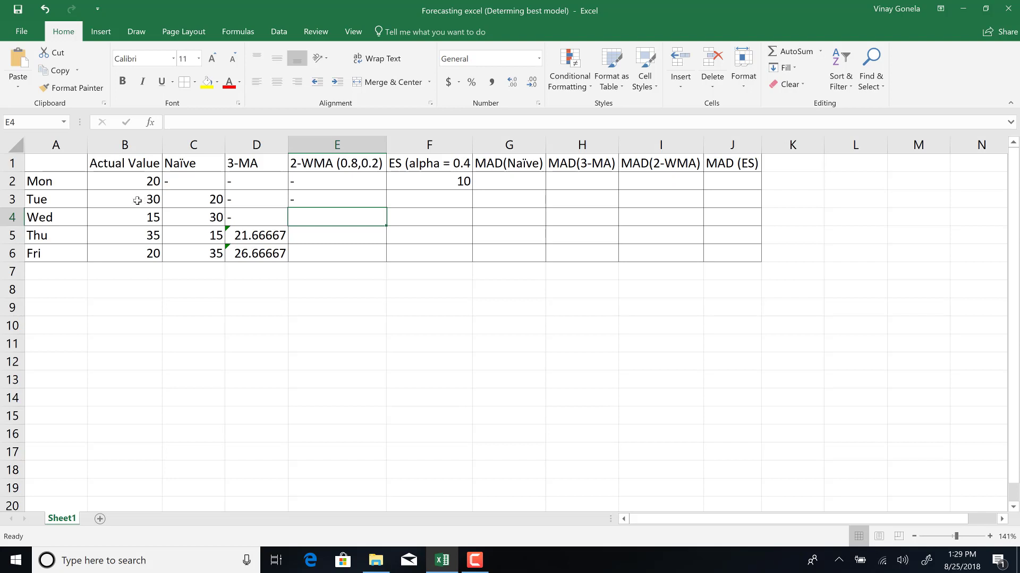
Enter the 2-WMA forecast for Wed as =0.8*B3+0.2*B2 in E4.
{"action": "left_click", "coordinate": [137, 200]}
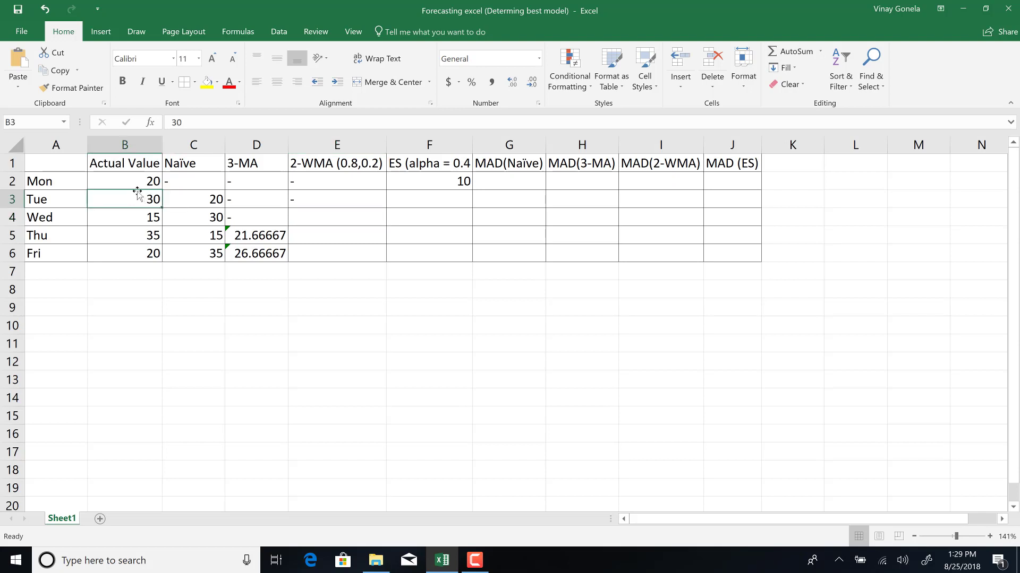
{"action": "left_click", "coordinate": [137, 183]}
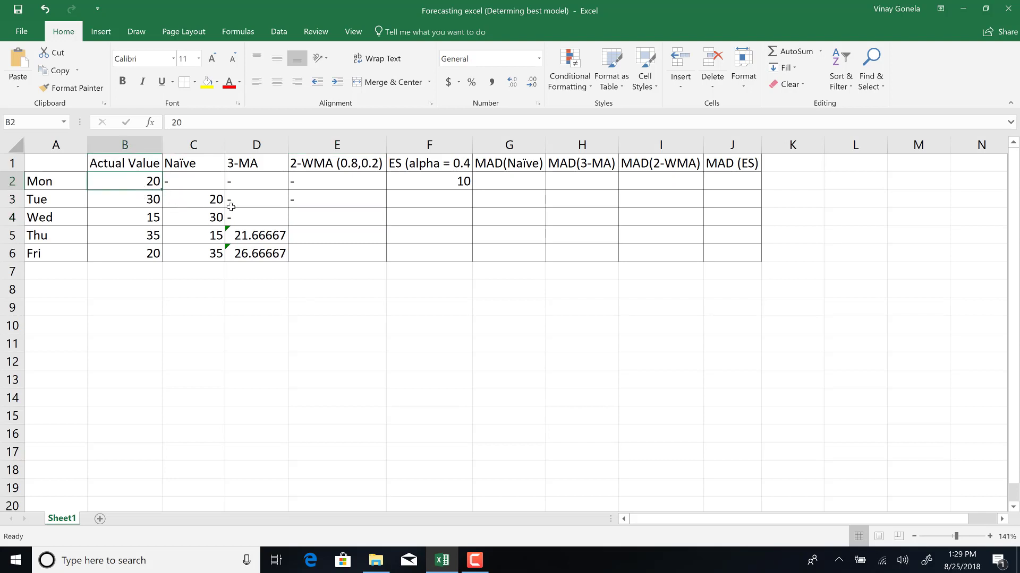
{"action": "left_click", "coordinate": [300, 219]}
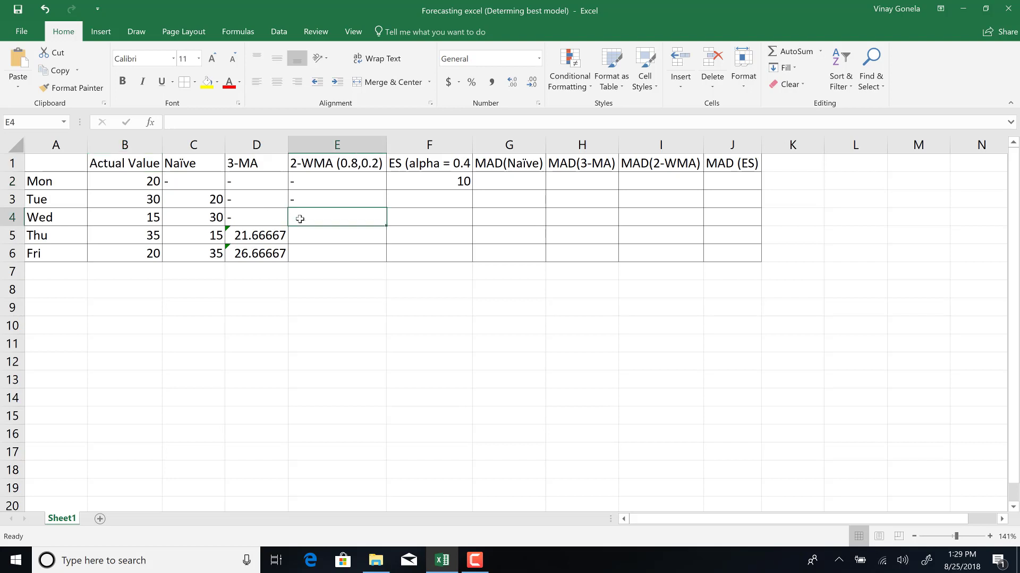
{"action": "type", "text": "="}
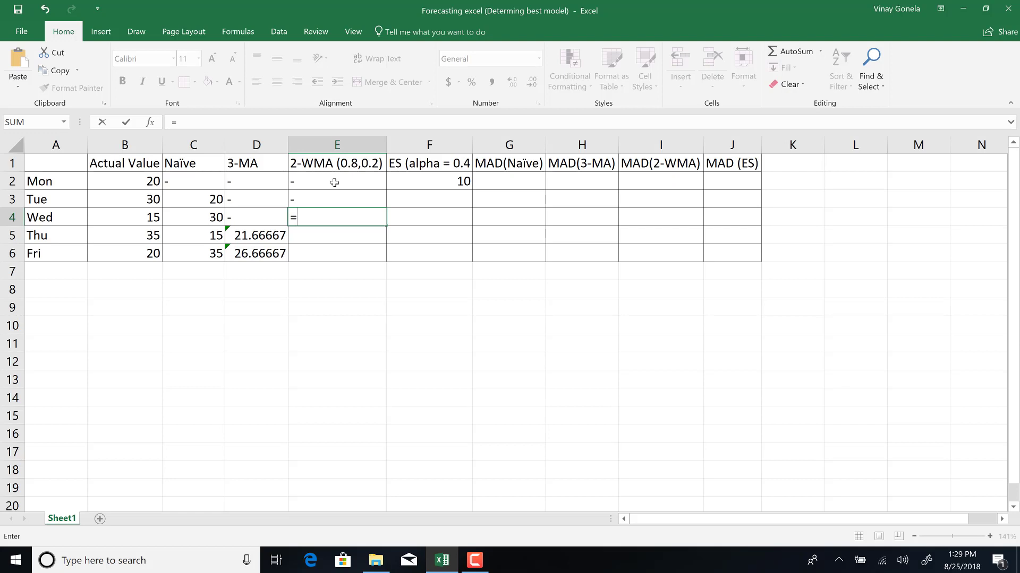
{"action": "type", "text": "0.8*"}
{"action": "left_click", "coordinate": [138, 199]}
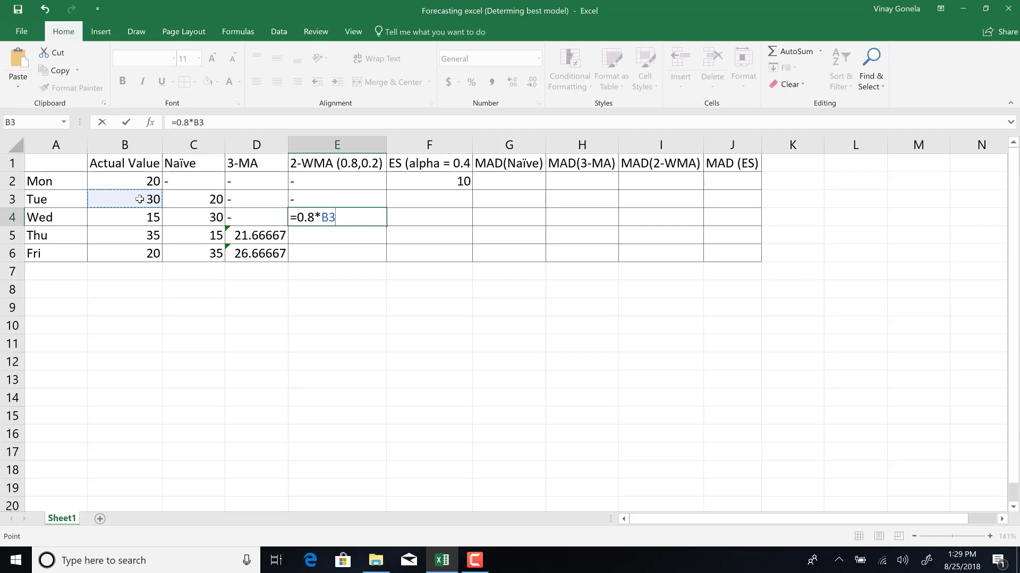
{"action": "type", "text": "+0.2*"}
{"action": "left_click", "coordinate": [131, 182]}
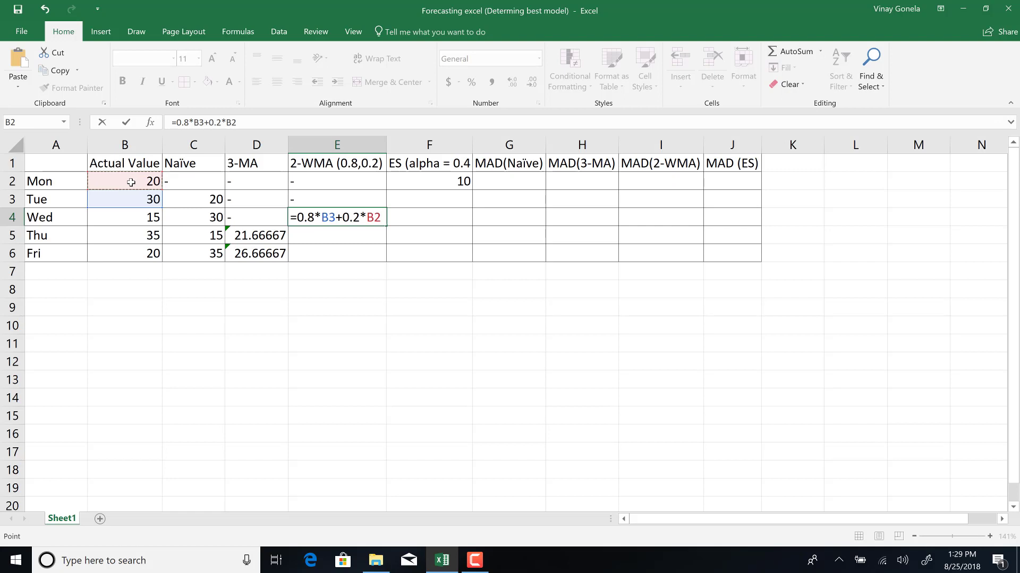
{"action": "key", "text": "Return"}
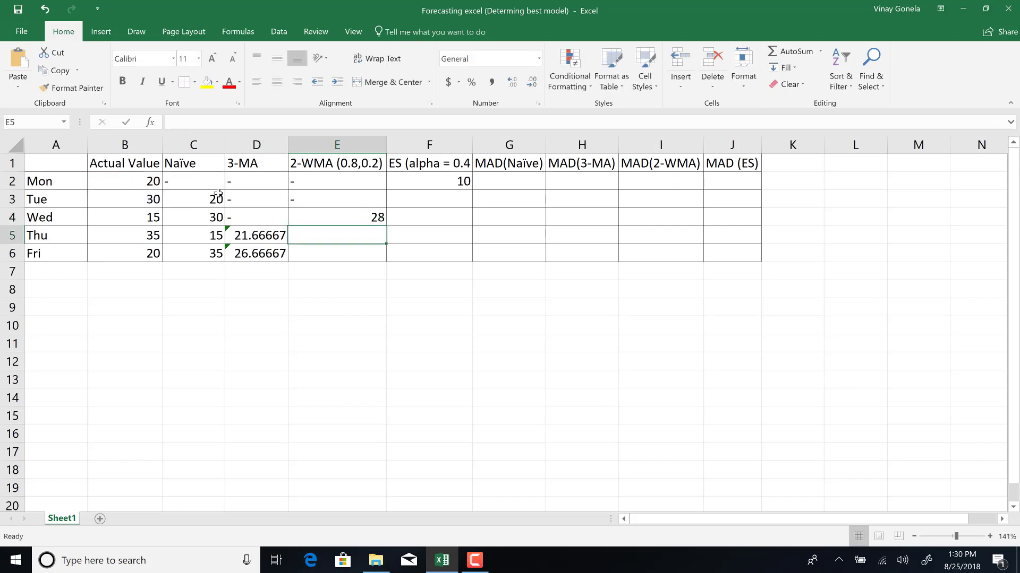
Fill the 2-WMA formula down to Fri and inspect the copied formula's cell references.
{"action": "left_click", "coordinate": [340, 222]}
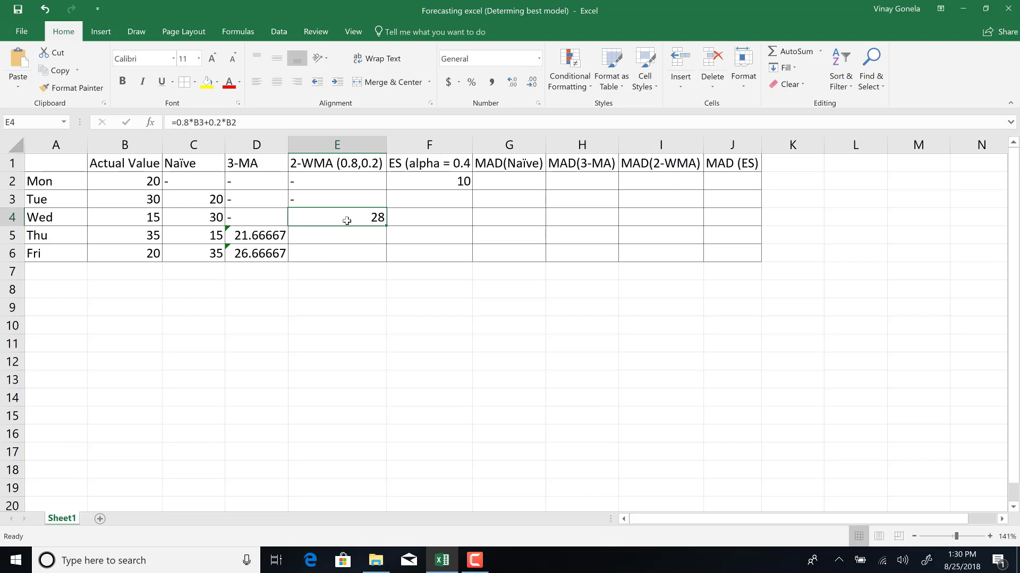
{"action": "left_click_drag", "start_coordinate": [388, 226], "coordinate": [338, 263]}
{"action": "double_click", "coordinate": [356, 237]}
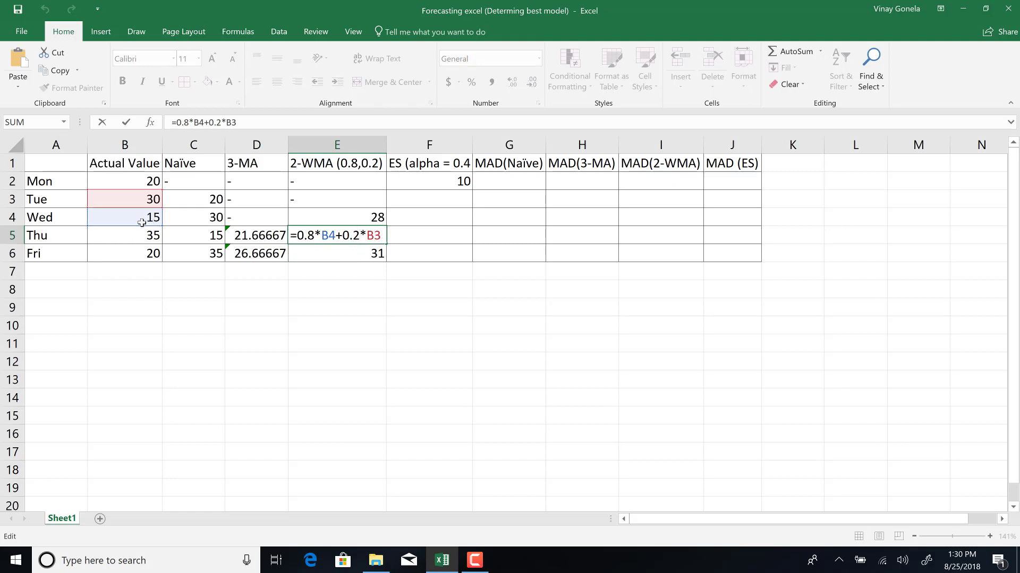
{"action": "key", "text": "Return"}
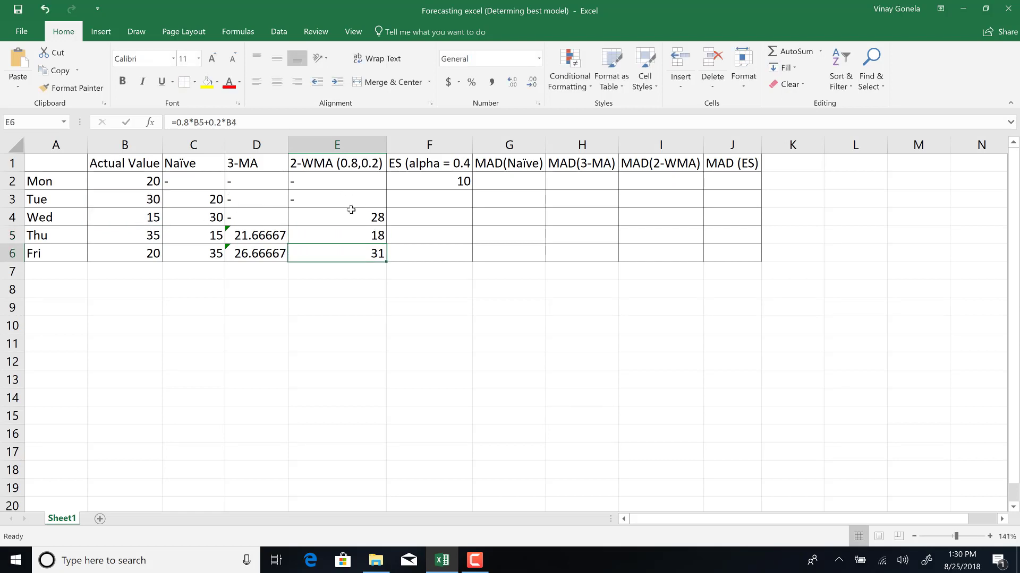
{"action": "left_click_drag", "start_coordinate": [348, 215], "coordinate": [348, 256]}
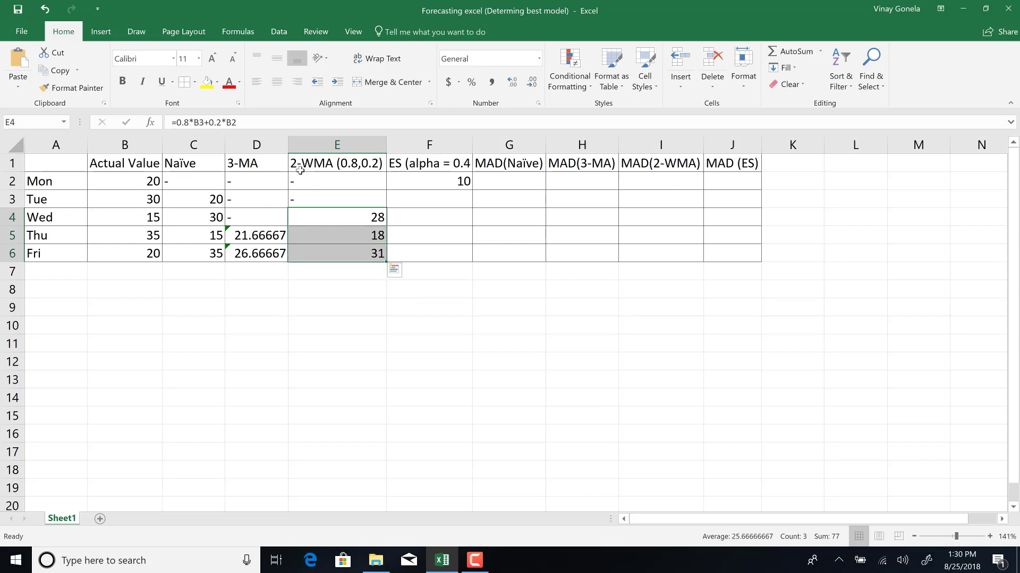
Enter the exponential smoothing forecast for Tue as =F2+0.4*(B2-F2) in F3.
{"action": "left_click", "coordinate": [413, 200]}
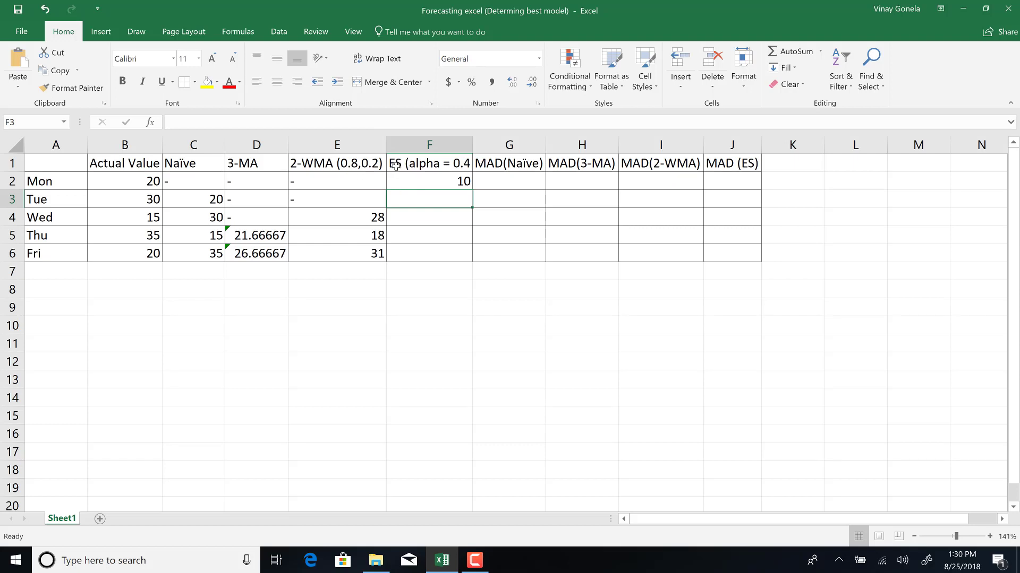
{"action": "left_click", "coordinate": [454, 178]}
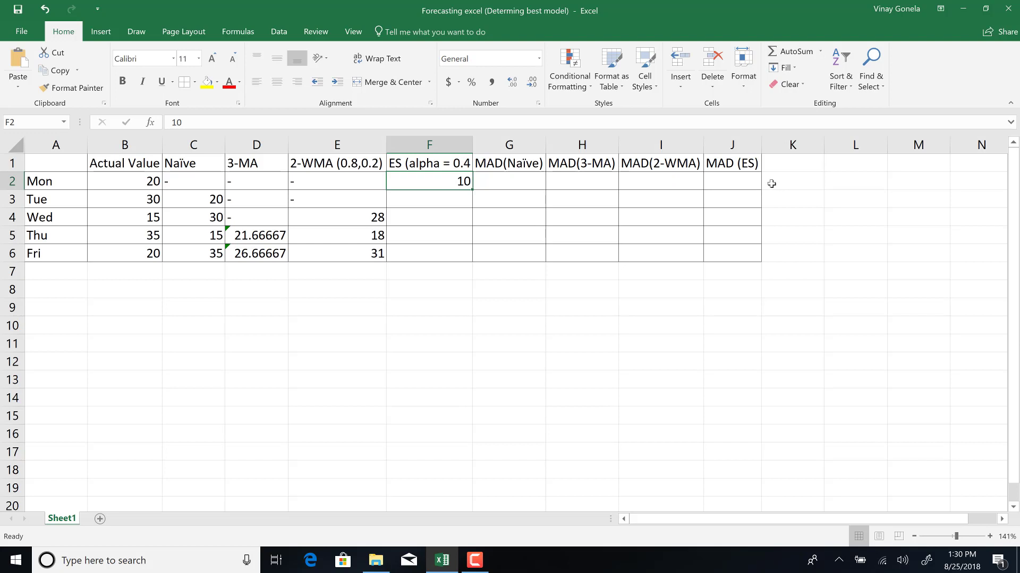
{"action": "left_click", "coordinate": [445, 201]}
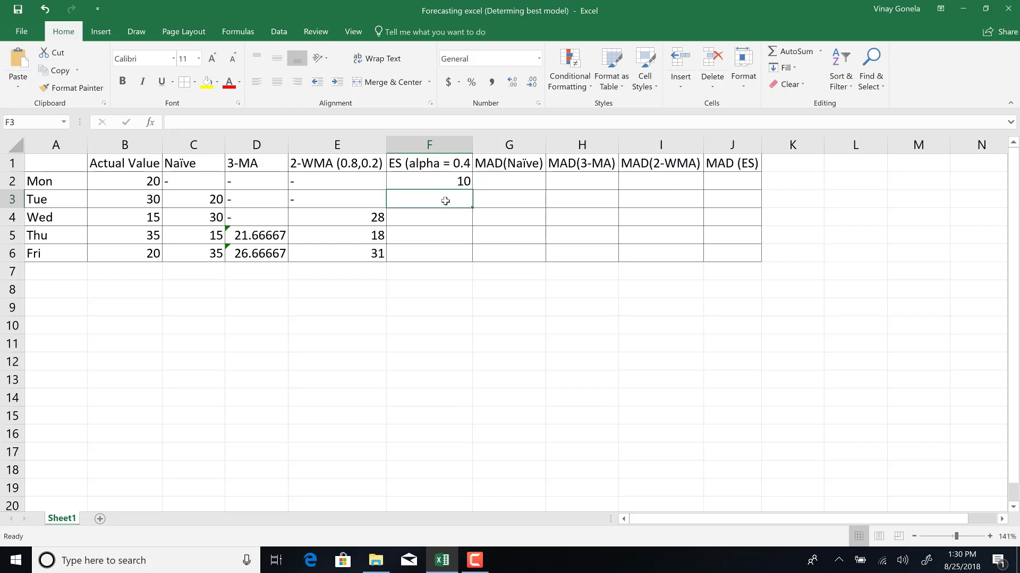
{"action": "type", "text": "="}
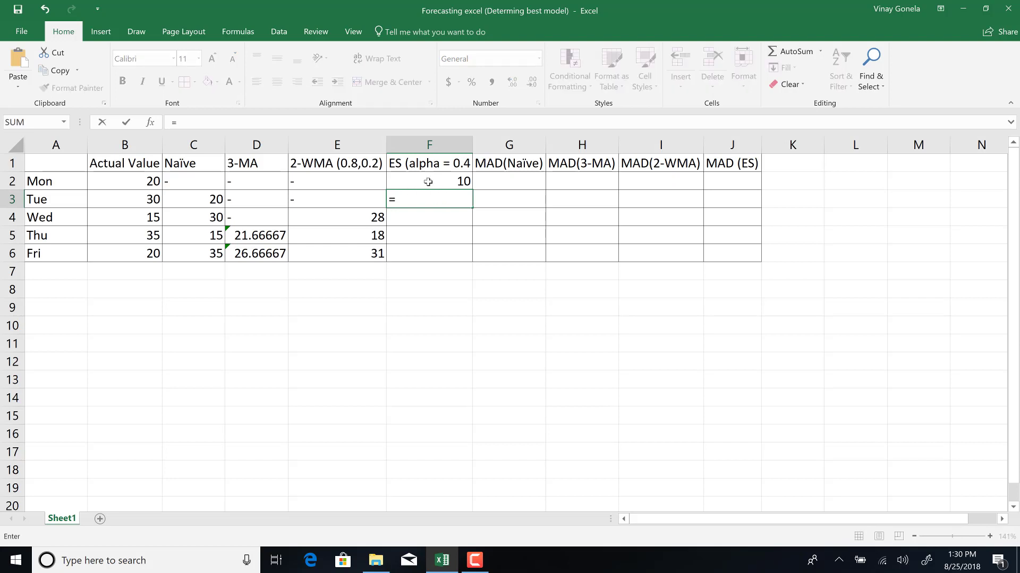
{"action": "left_click", "coordinate": [428, 182]}
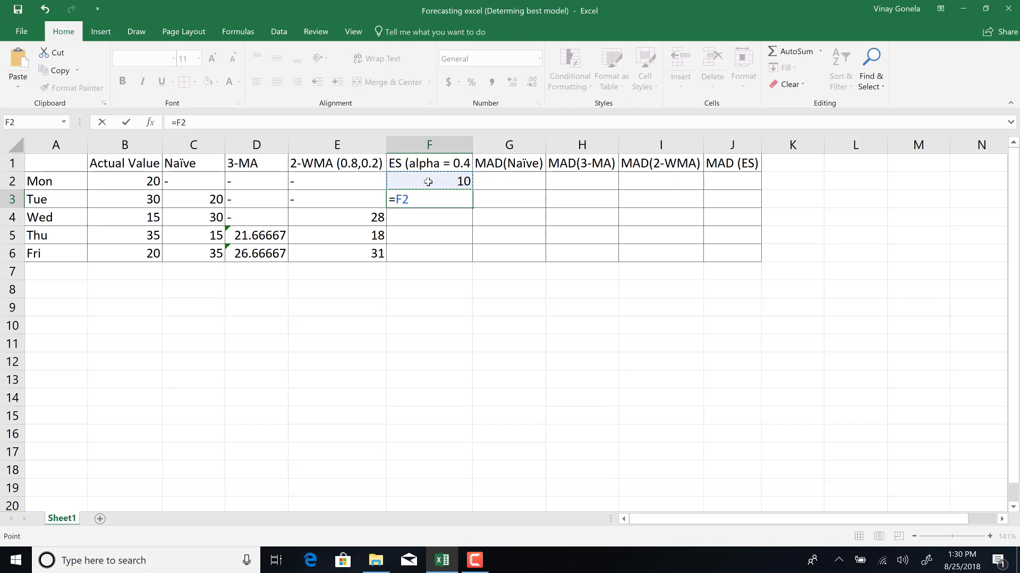
{"action": "type", "text": "+0.4*("}
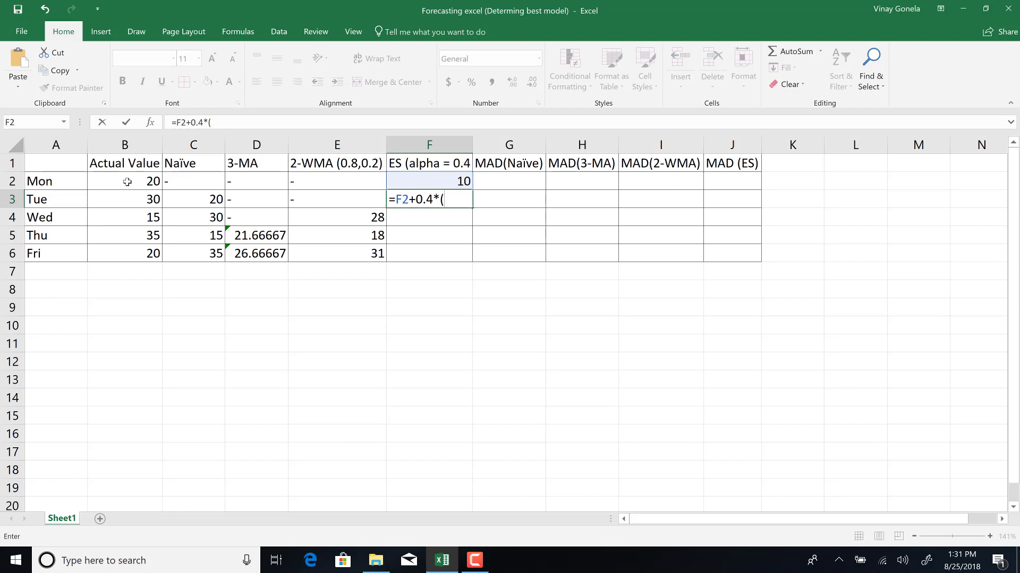
{"action": "left_click", "coordinate": [143, 184]}
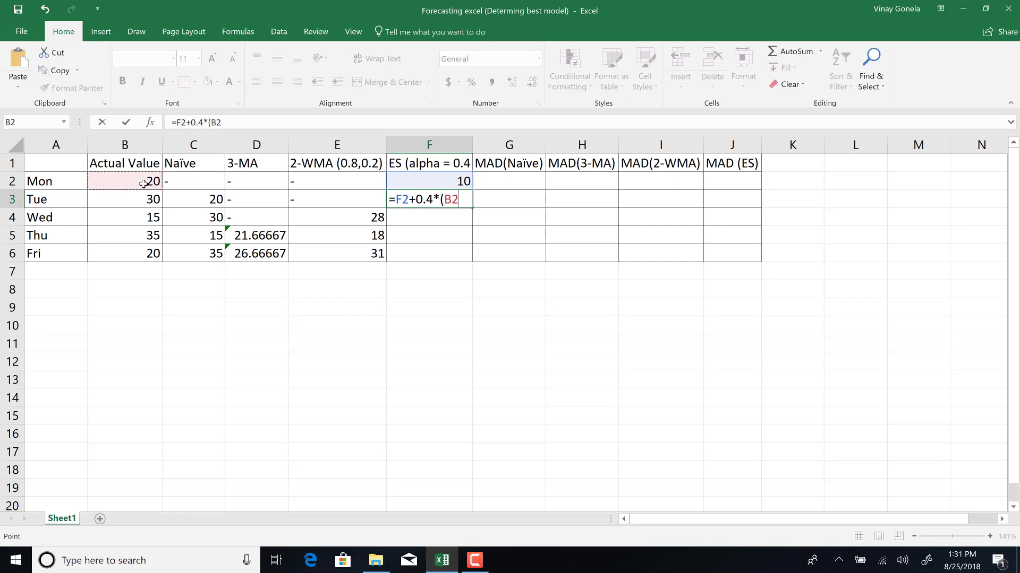
{"action": "type", "text": "-"}
{"action": "left_click", "coordinate": [439, 178]}
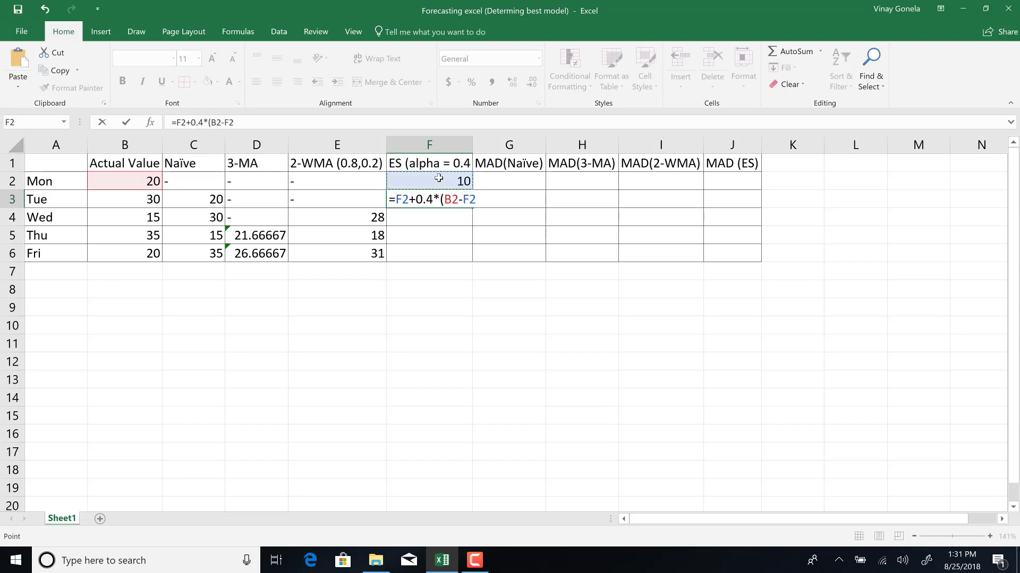
{"action": "type", "text": ")"}
{"action": "key", "text": "Return"}
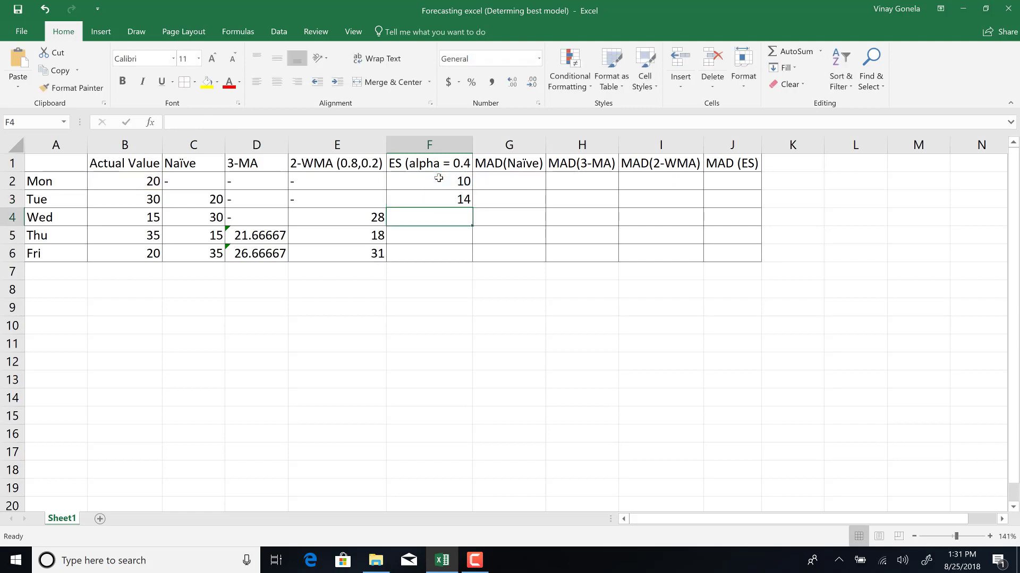
Fill the exponential smoothing formula down to Fri and inspect the copied formula's references.
{"action": "left_click", "coordinate": [441, 200]}
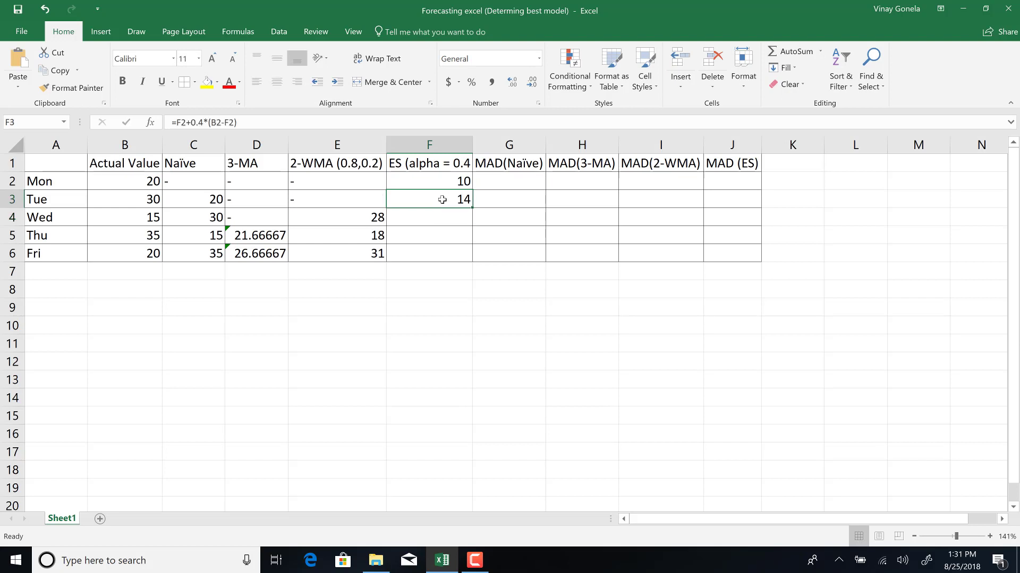
{"action": "left_click_drag", "start_coordinate": [473, 206], "coordinate": [483, 251]}
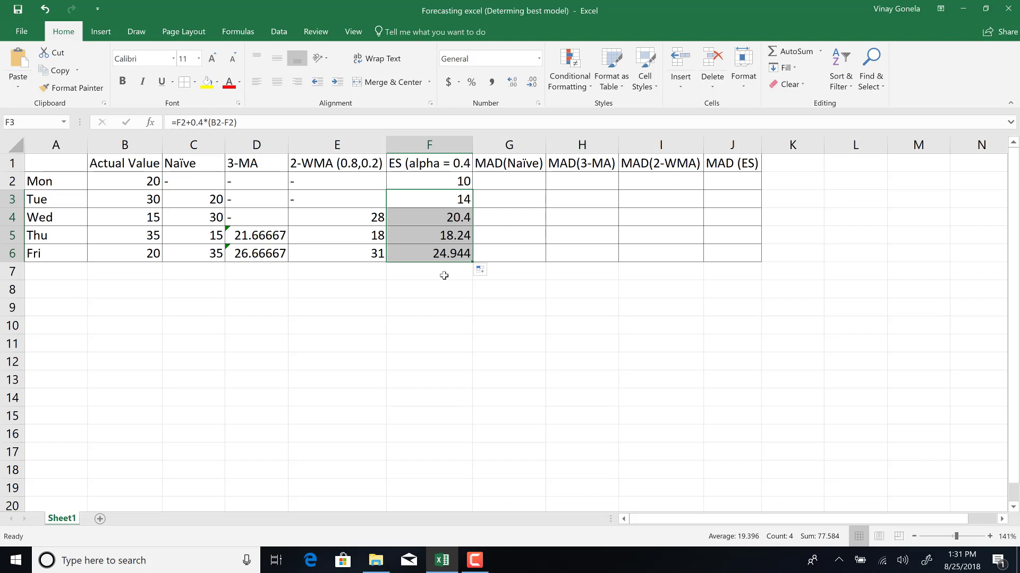
{"action": "double_click", "coordinate": [441, 237]}
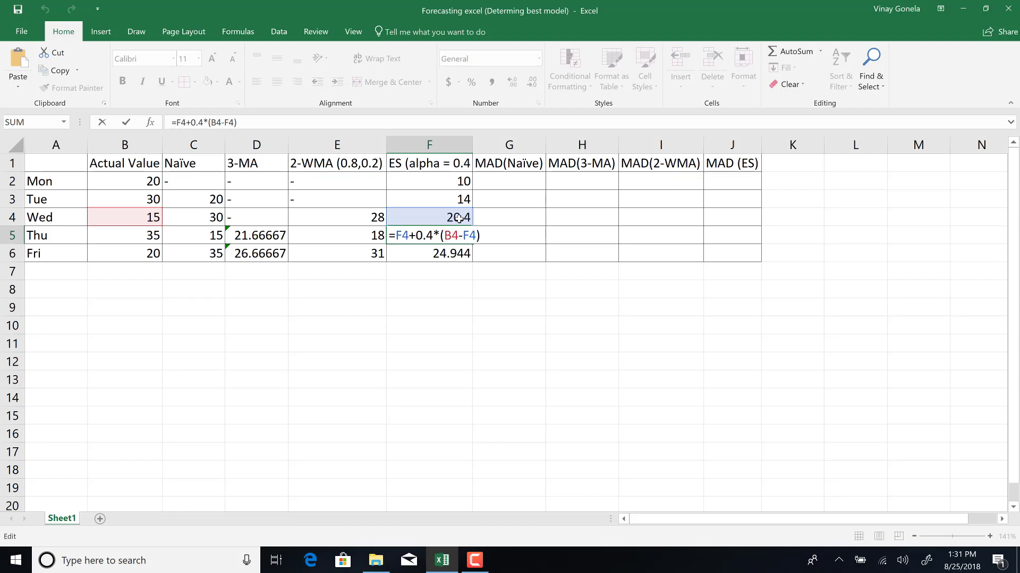
{"action": "key", "text": "Return"}
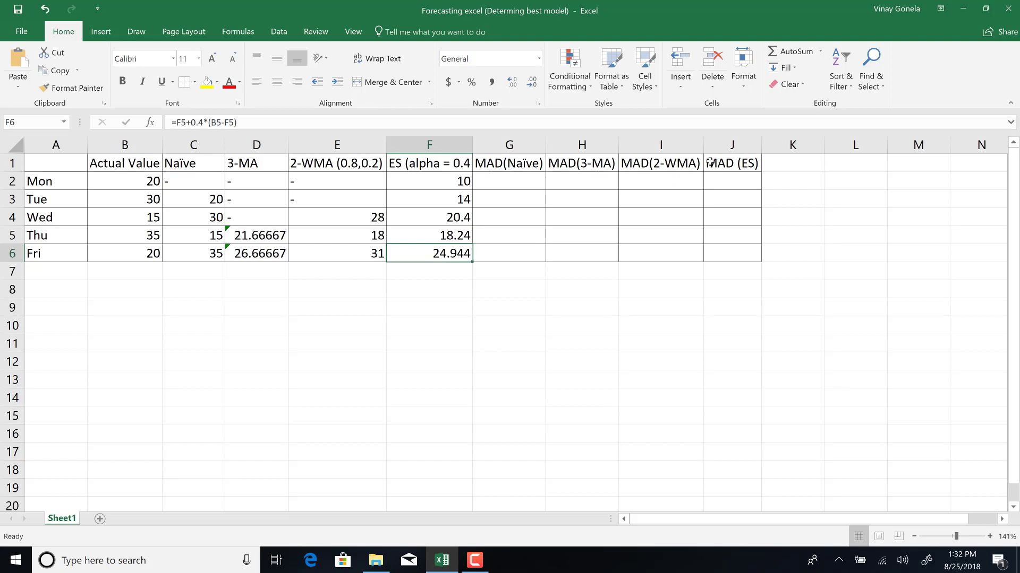
Select the dashed cells and the Thu–Fri forecast rows to compare which periods have forecasts in every model.
{"action": "left_click", "coordinate": [202, 181]}
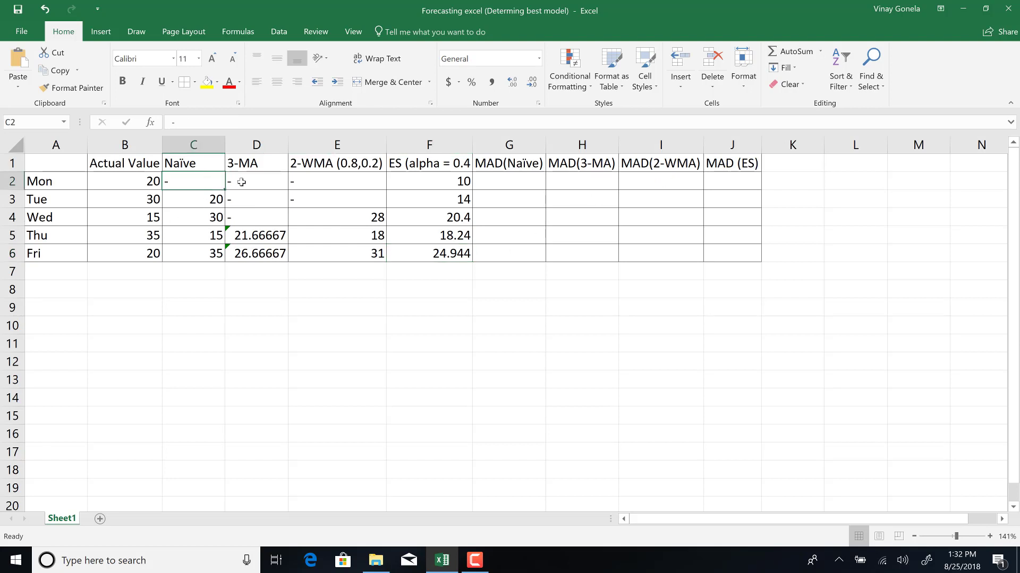
{"action": "left_click_drag", "start_coordinate": [242, 183], "coordinate": [239, 223]}
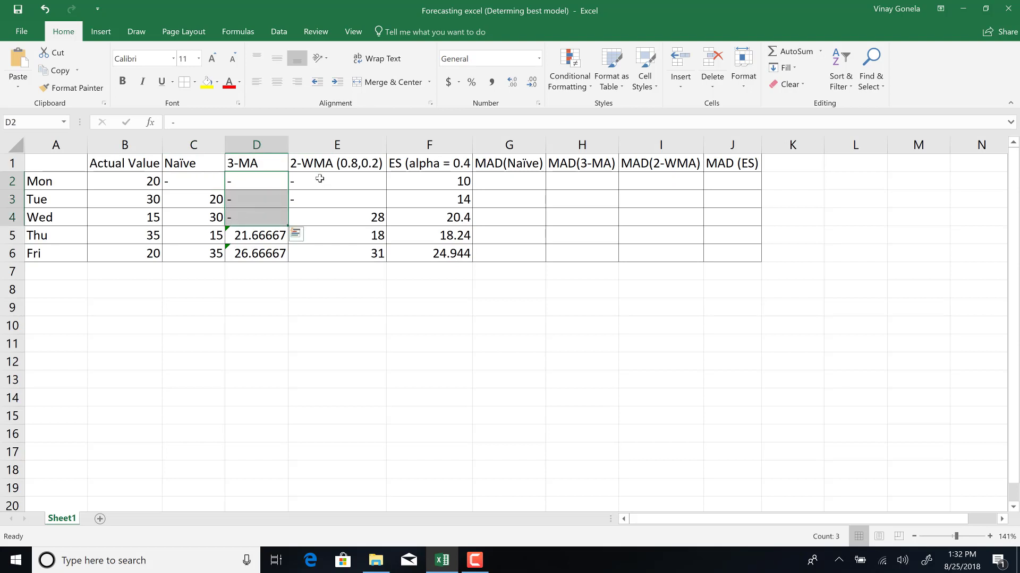
{"action": "left_click_drag", "start_coordinate": [312, 179], "coordinate": [314, 197]}
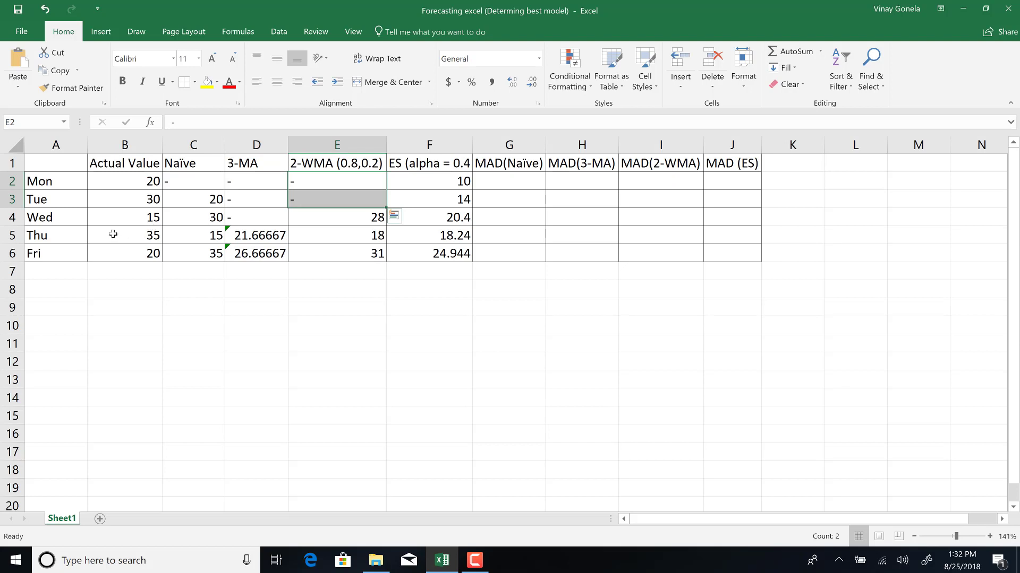
{"action": "left_click_drag", "start_coordinate": [113, 234], "coordinate": [446, 253]}
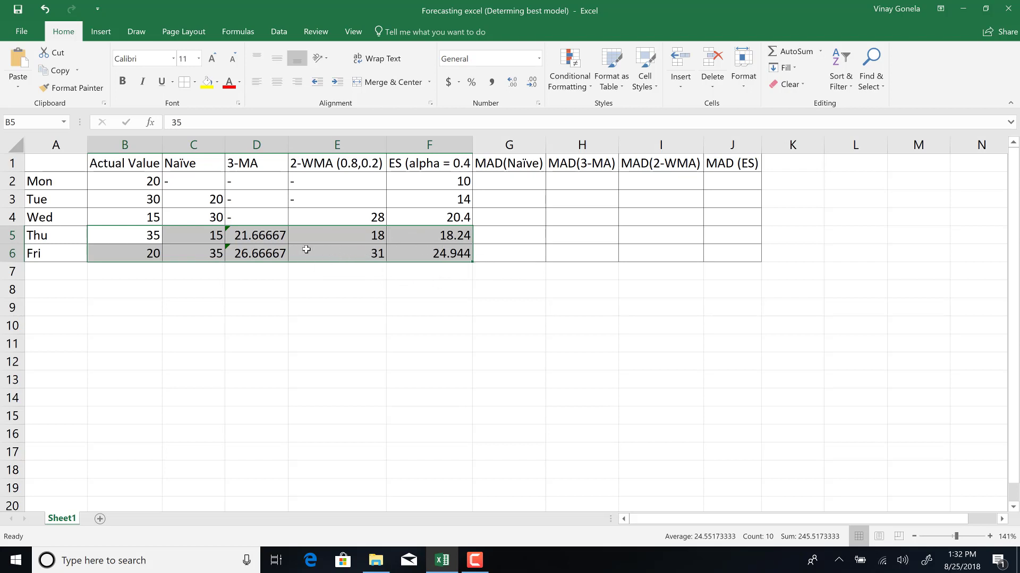
{"action": "left_click", "coordinate": [489, 235]}
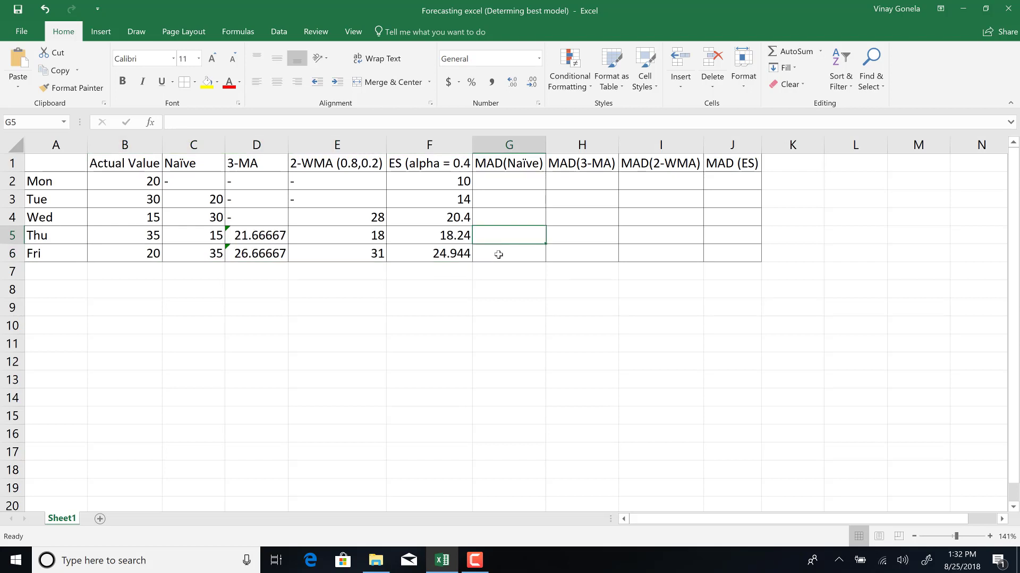
Enter the Naïve absolute error for Thu as =ABS(B5-C5) in G5.
{"action": "left_click", "coordinate": [490, 163]}
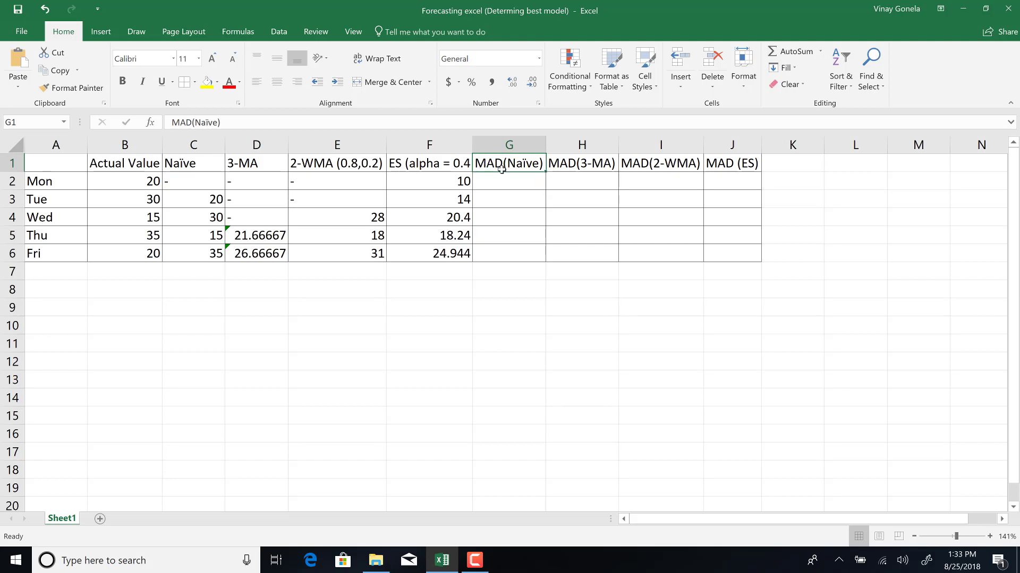
{"action": "left_click", "coordinate": [510, 234]}
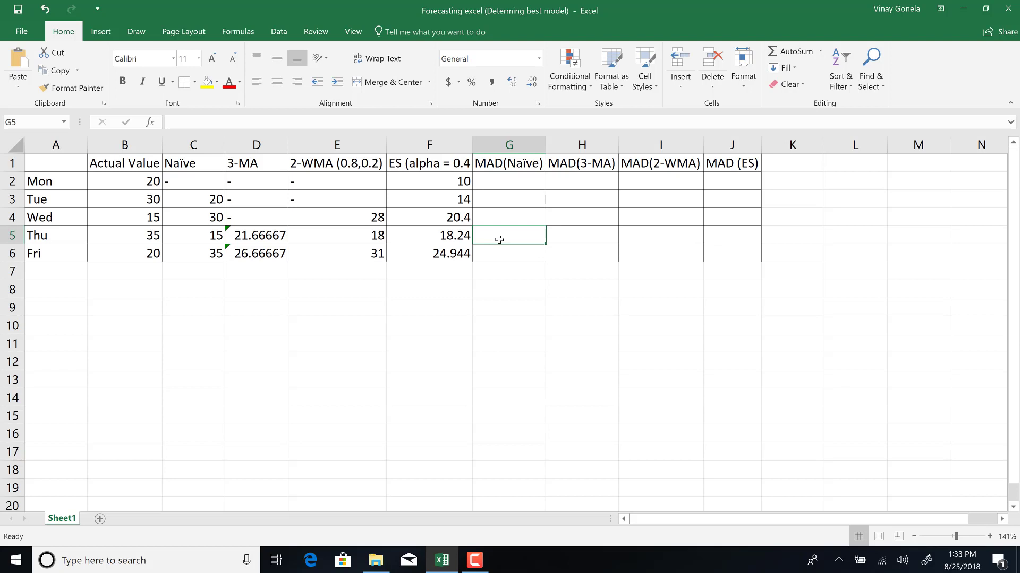
{"action": "type", "text": "="}
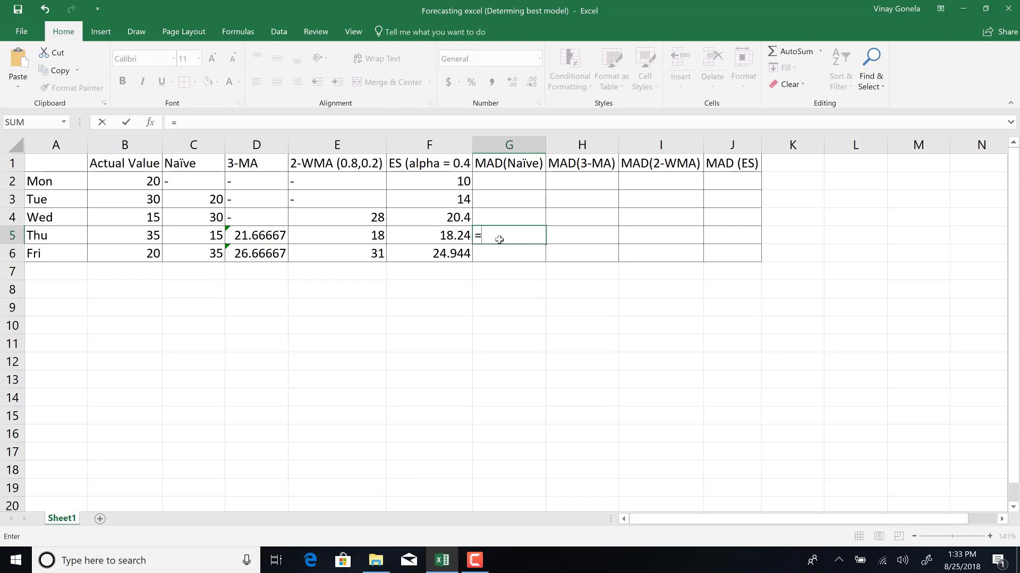
{"action": "type", "text": "a"}
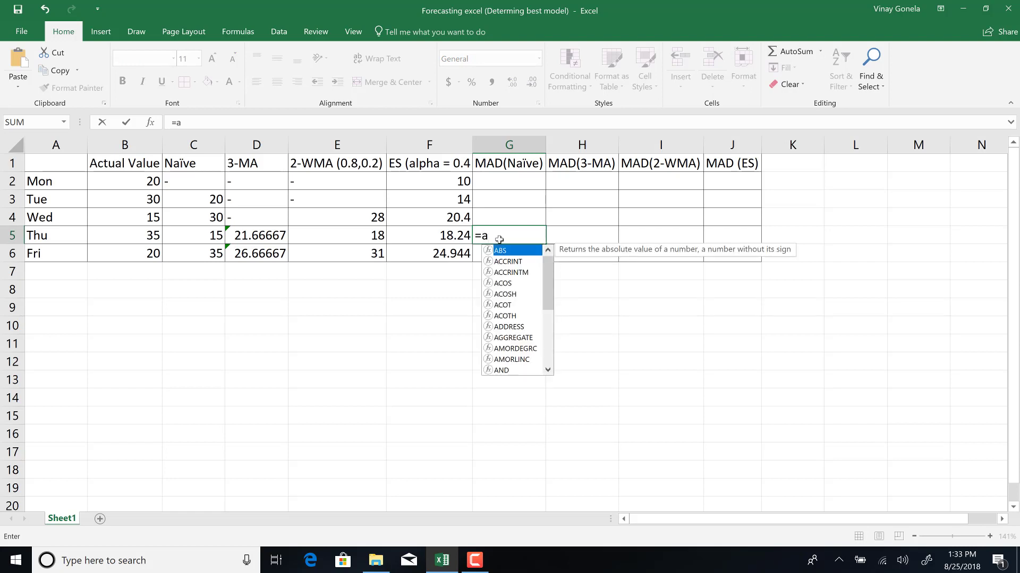
{"action": "double_click", "coordinate": [500, 252]}
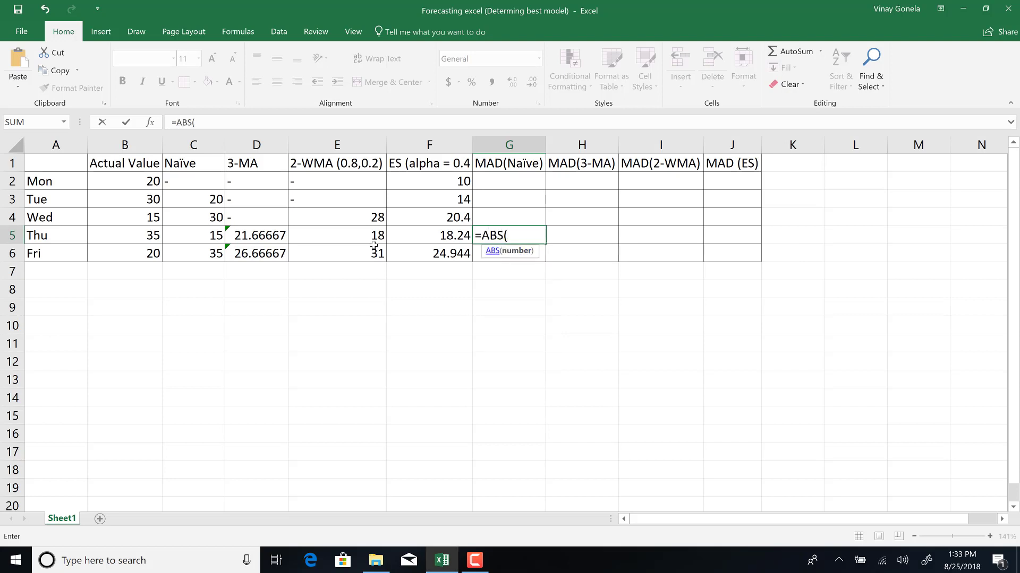
{"action": "left_click", "coordinate": [145, 236]}
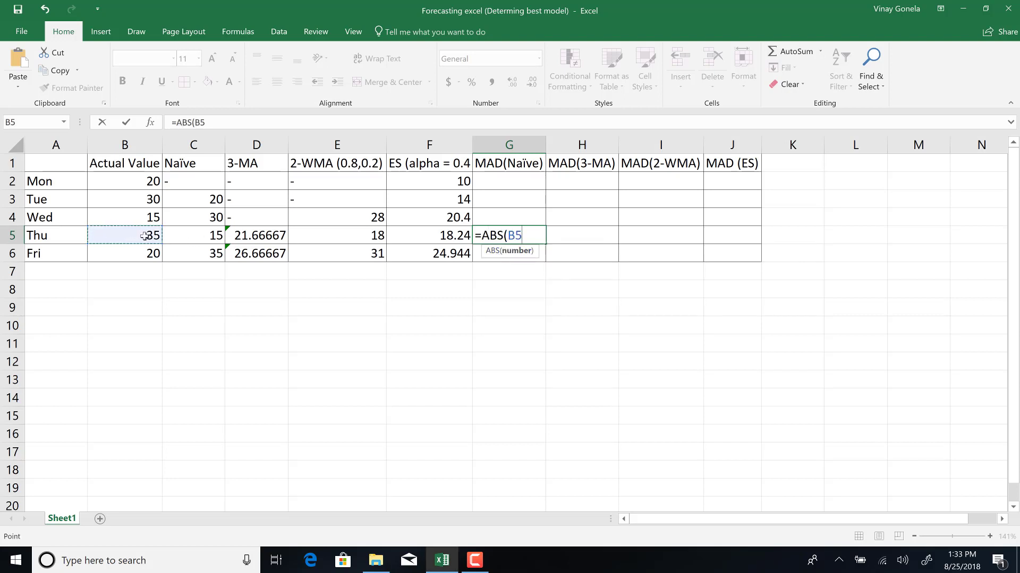
{"action": "type", "text": "-"}
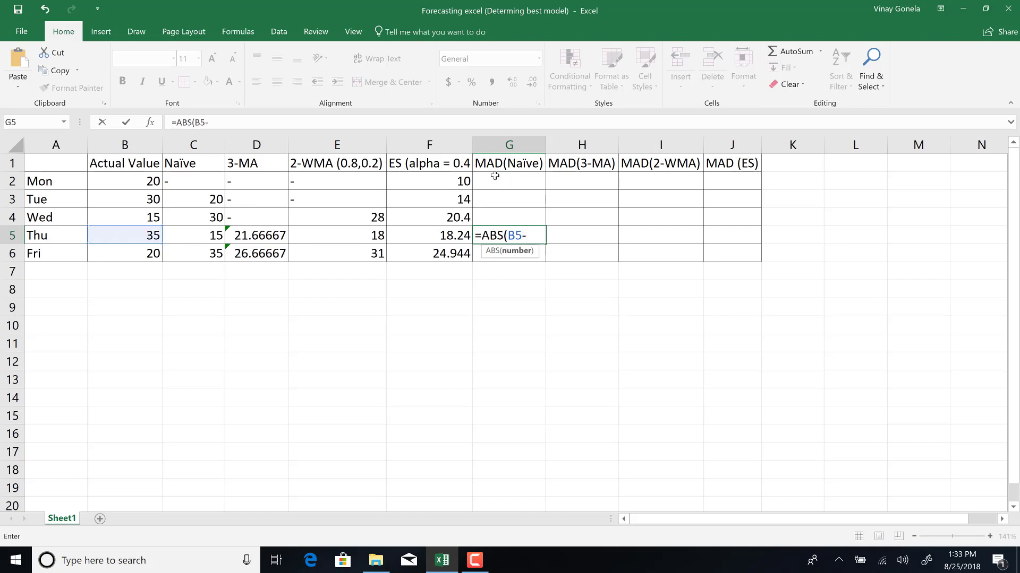
{"action": "left_click", "coordinate": [186, 236]}
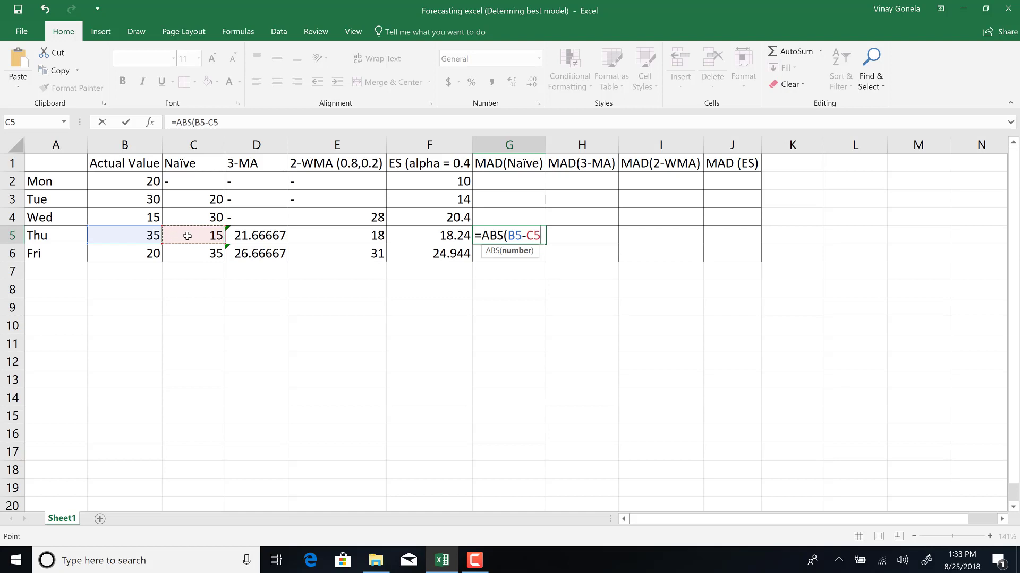
{"action": "type", "text": ")"}
{"action": "key", "text": "Return"}
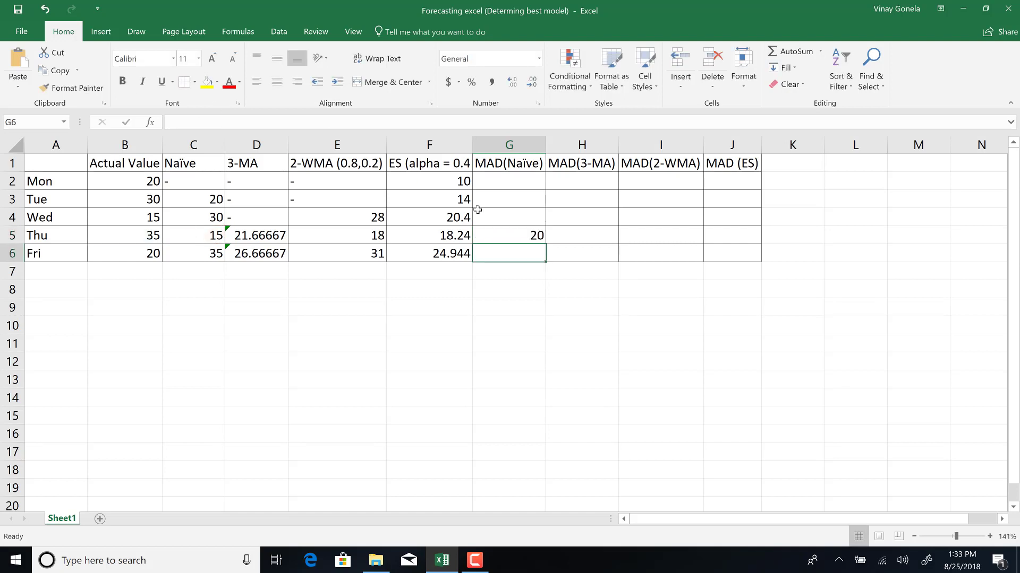
Fill the Naïve absolute error formula down to Fri and inspect the cells the copied formula references.
{"action": "left_click", "coordinate": [513, 239]}
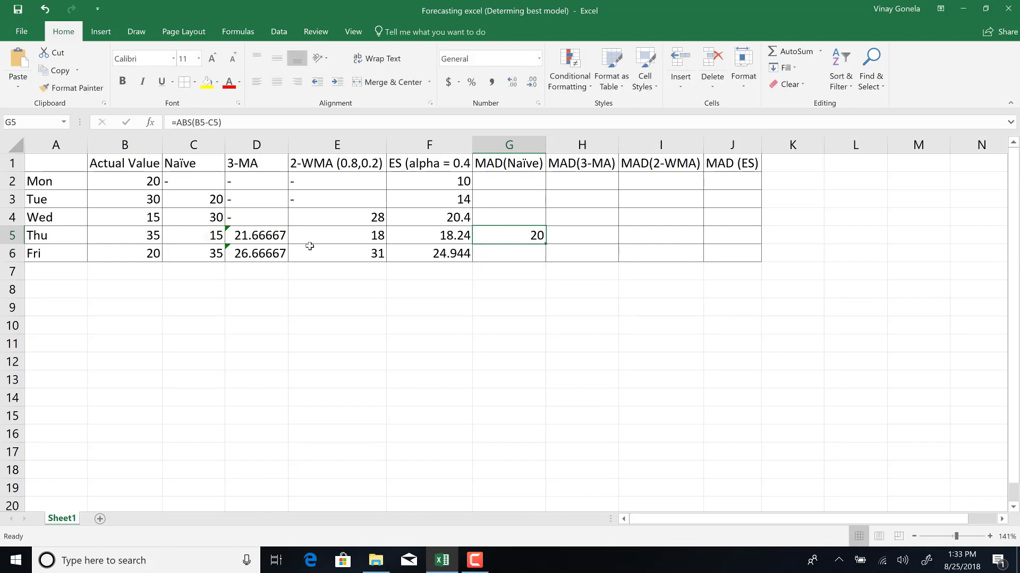
{"action": "left_click", "coordinate": [140, 239]}
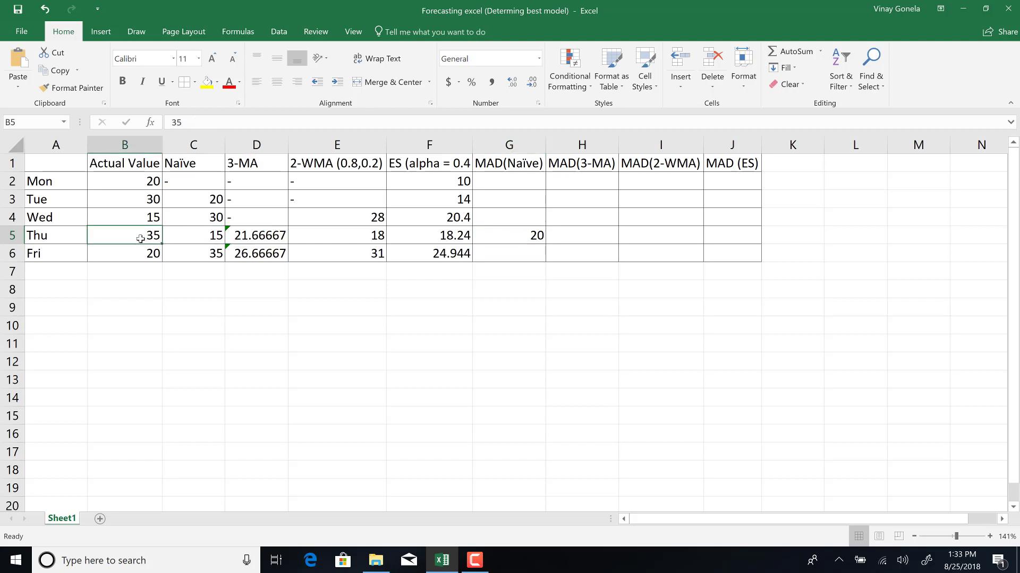
{"action": "left_click", "coordinate": [202, 237]}
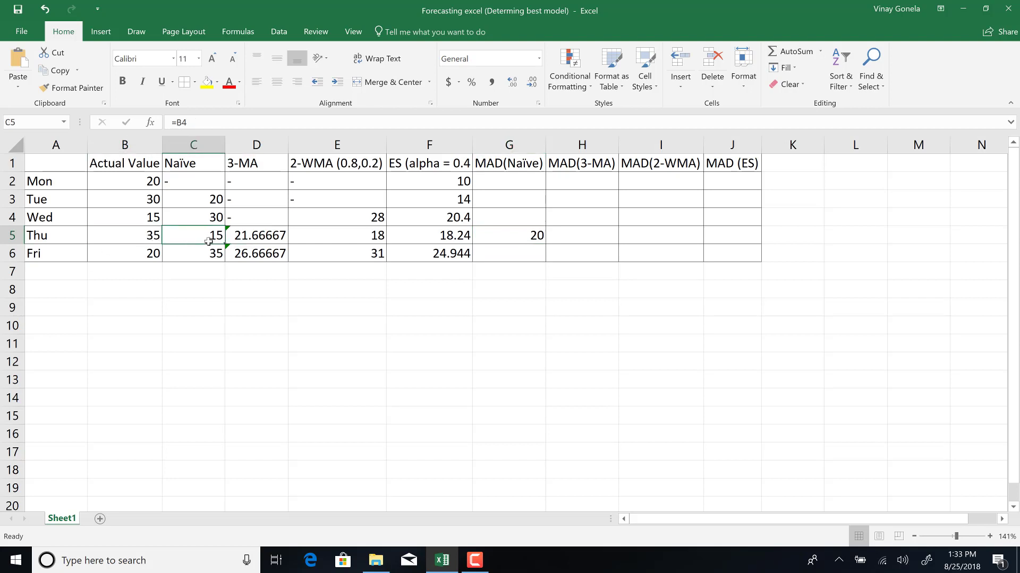
{"action": "left_click", "coordinate": [510, 235]}
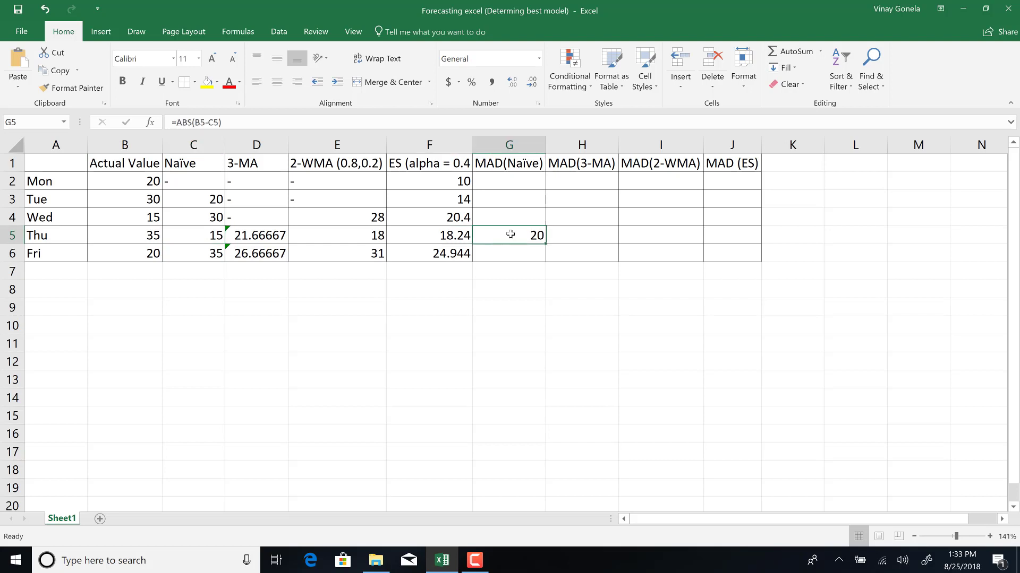
{"action": "left_click_drag", "start_coordinate": [547, 245], "coordinate": [513, 271]}
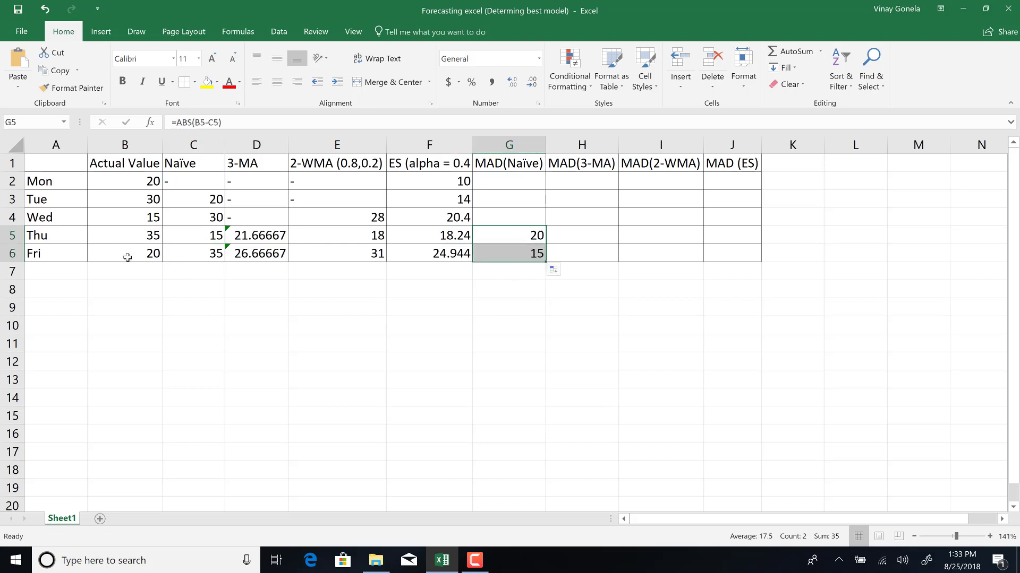
{"action": "left_click", "coordinate": [147, 257]}
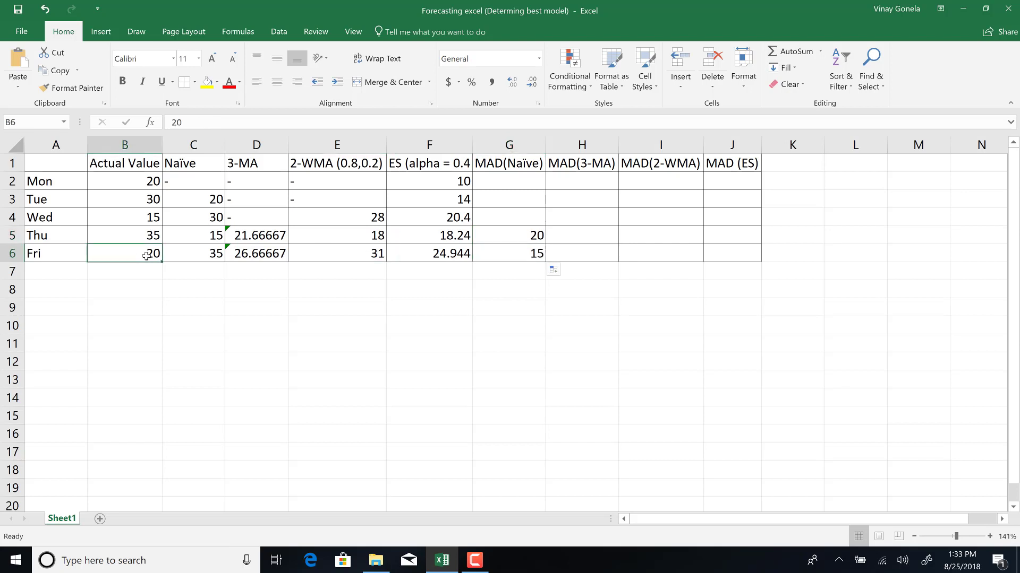
{"action": "left_click", "coordinate": [189, 256]}
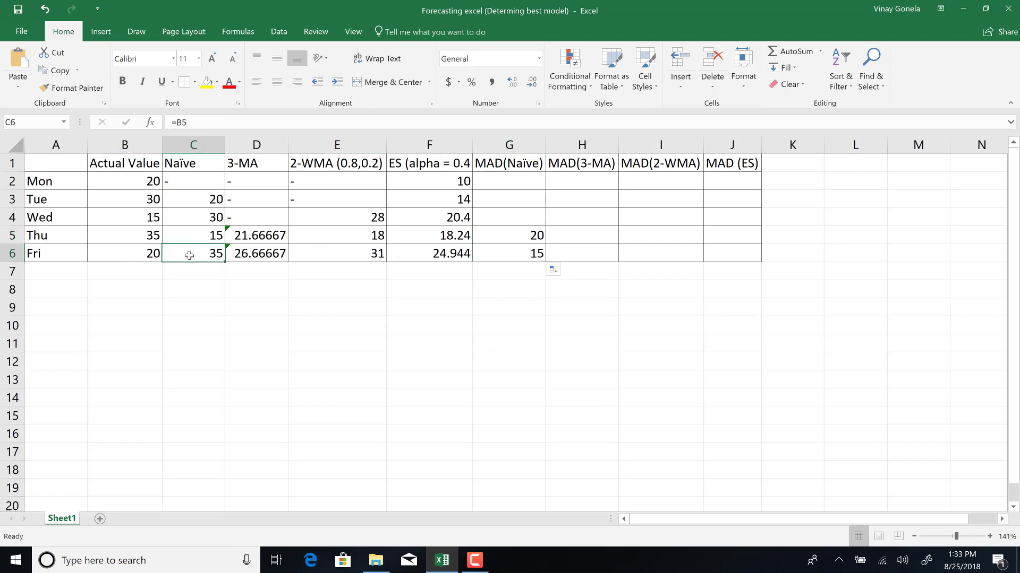
{"action": "left_click", "coordinate": [536, 256]}
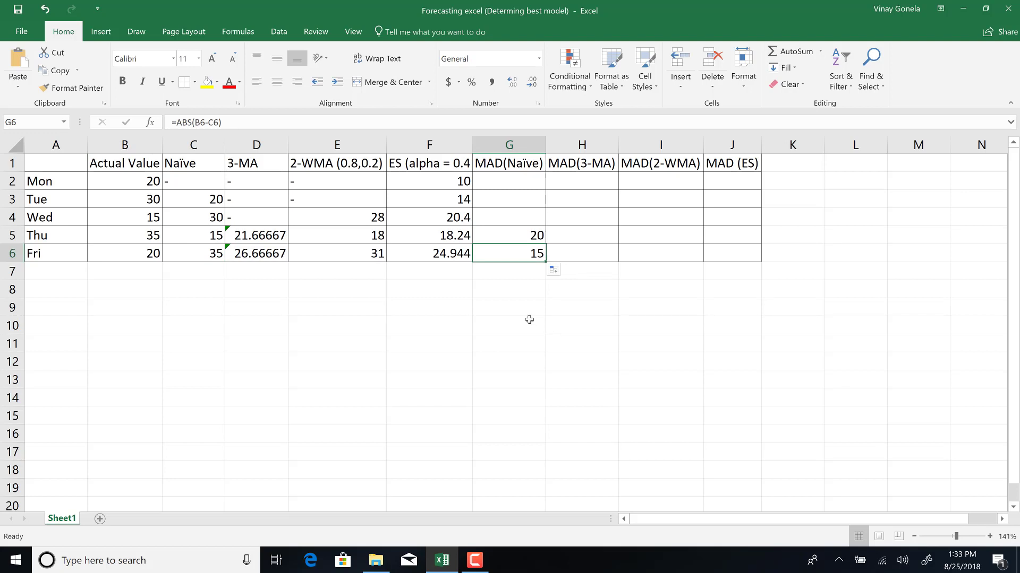
Label F7 as MAD and compute the Naïve MAD in G7 as =AVERAGE(G5:G6).
{"action": "left_click", "coordinate": [451, 273]}
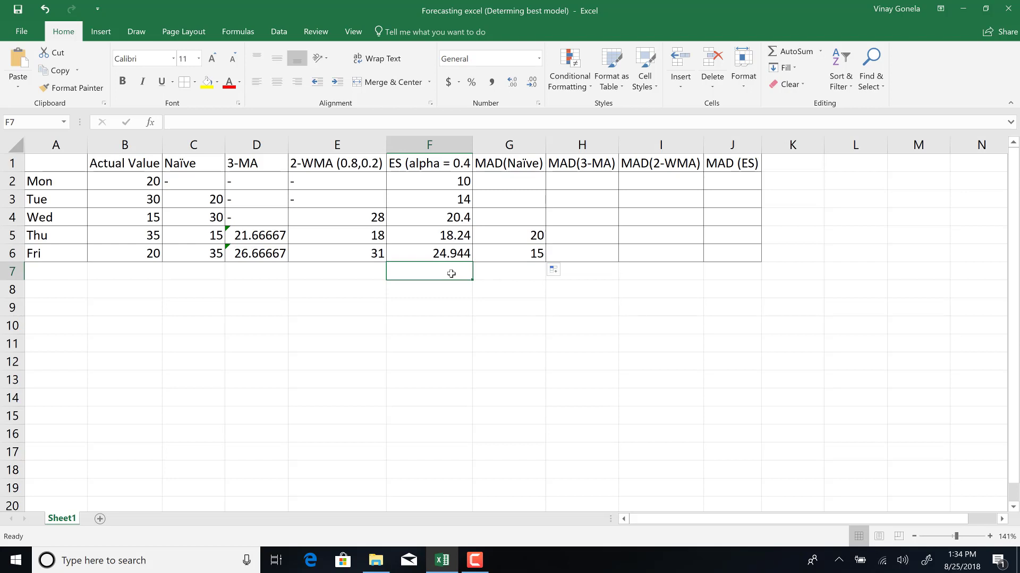
{"action": "type", "text": "MAD"}
{"action": "key", "text": "Tab"}
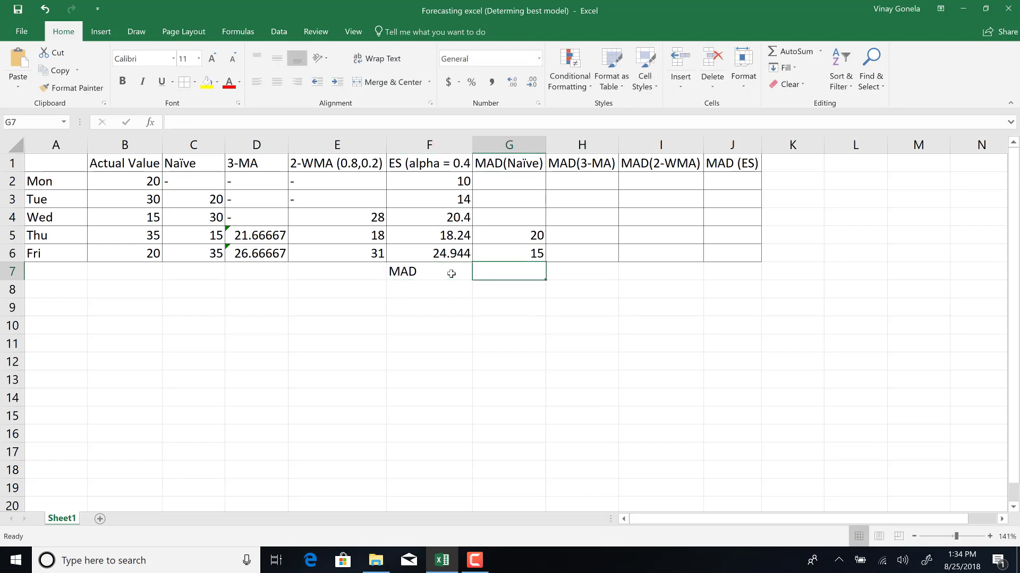
{"action": "type", "text": "="}
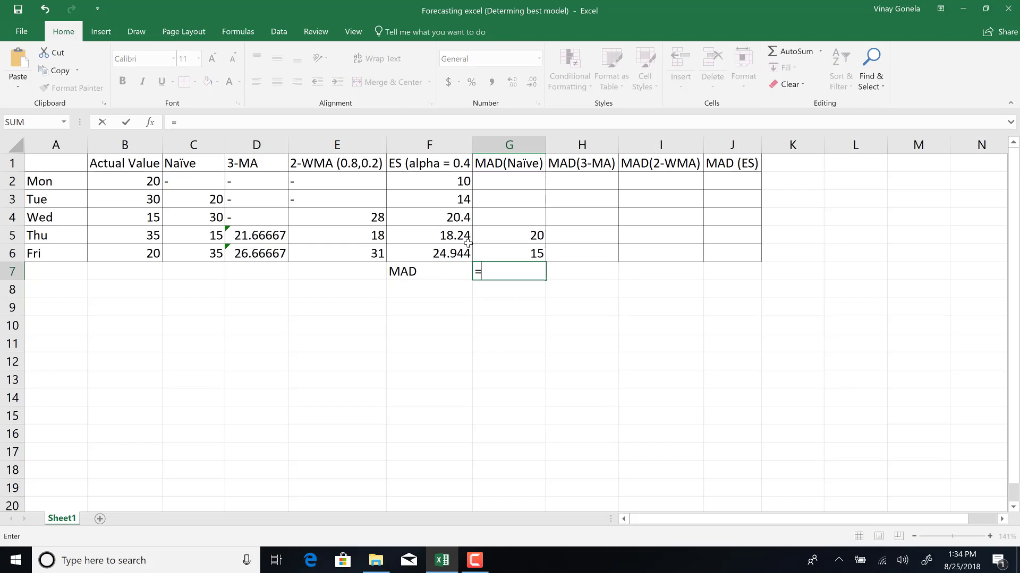
{"action": "type", "text": "averag"}
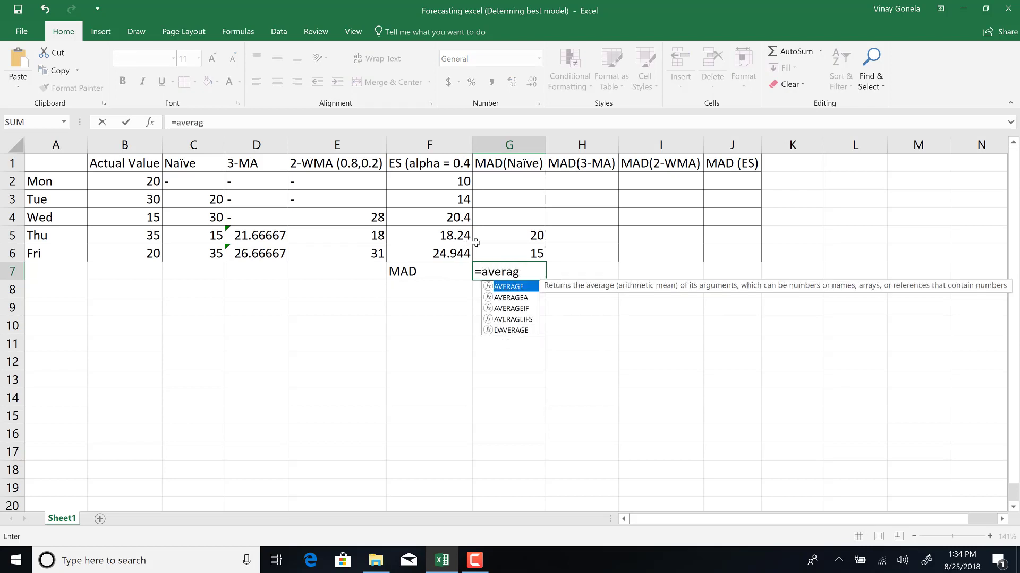
{"action": "key", "text": "Tab"}
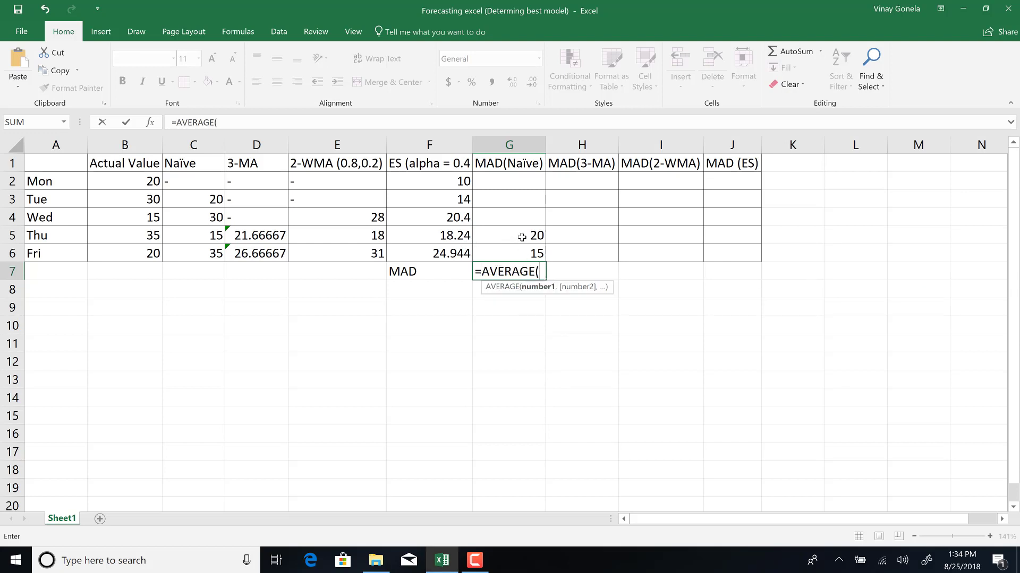
{"action": "left_click_drag", "start_coordinate": [522, 237], "coordinate": [523, 262]}
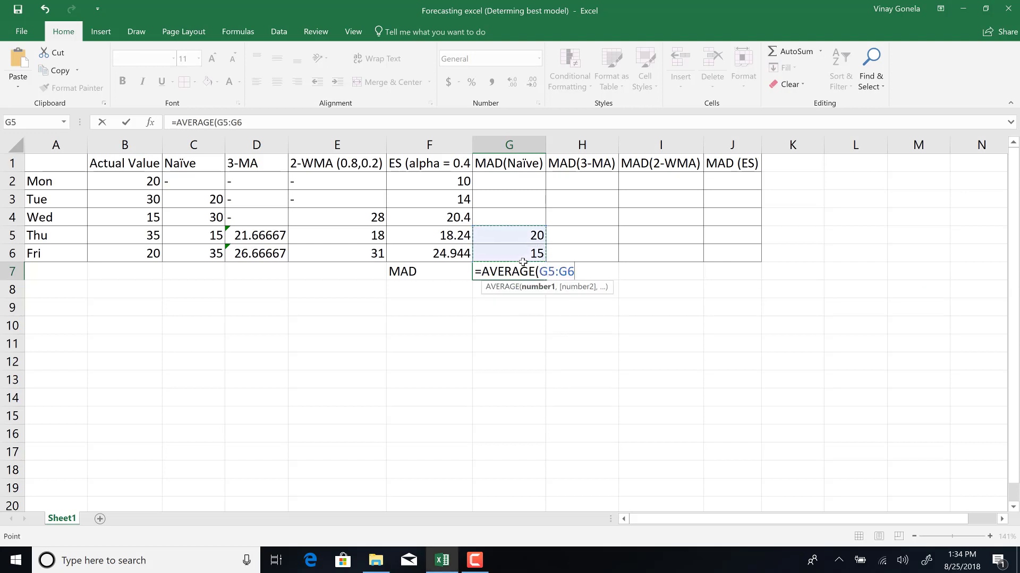
{"action": "key", "text": "Return"}
{"action": "key", "text": "Left"}
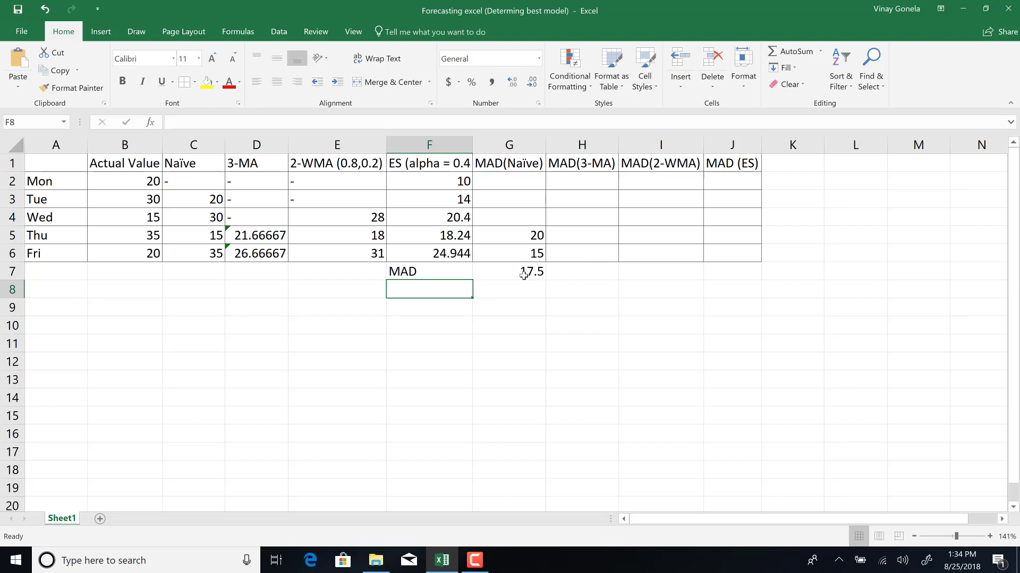
{"action": "left_click", "coordinate": [523, 275]}
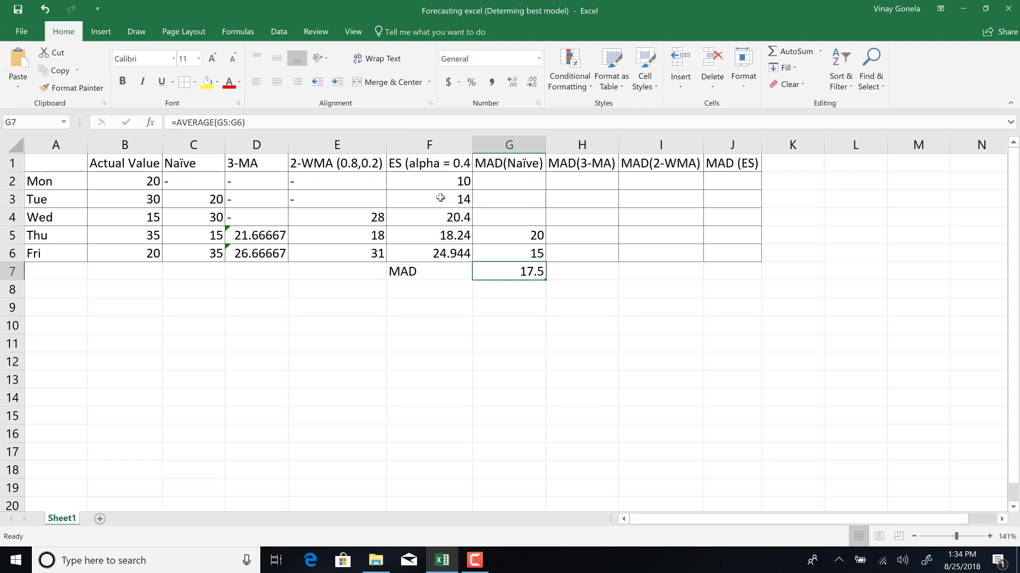
Enter the 3-MA absolute error for Thu as =ABS(B5-D5) in H5.
{"action": "left_click", "coordinate": [572, 232]}
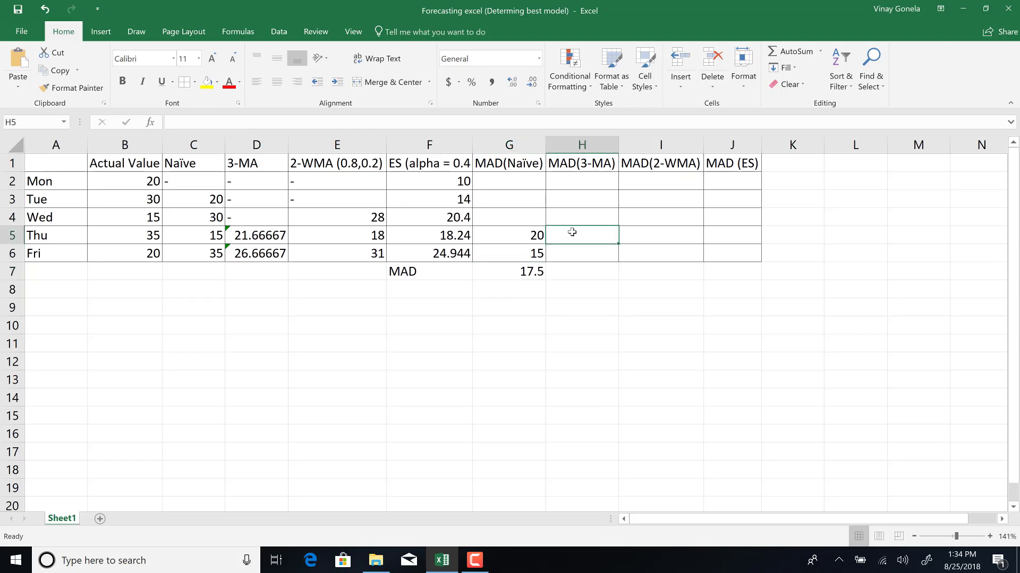
{"action": "type", "text": "=abs"}
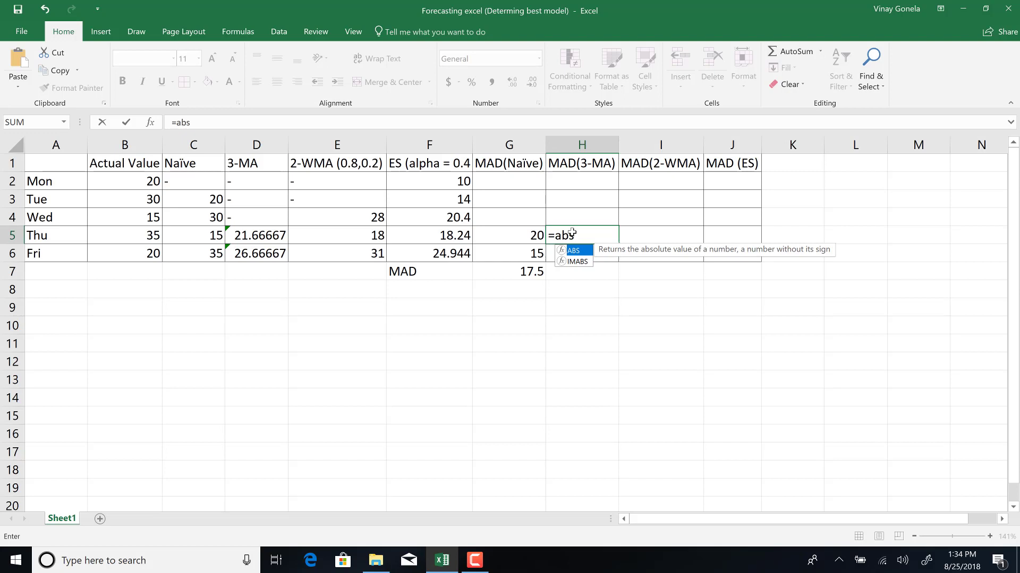
{"action": "double_click", "coordinate": [579, 251]}
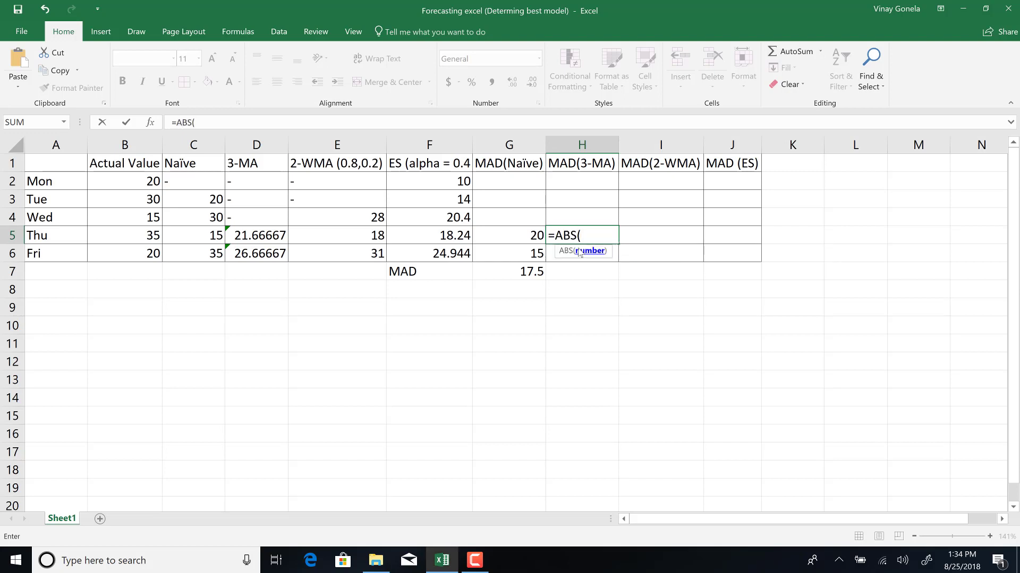
{"action": "left_click", "coordinate": [120, 236]}
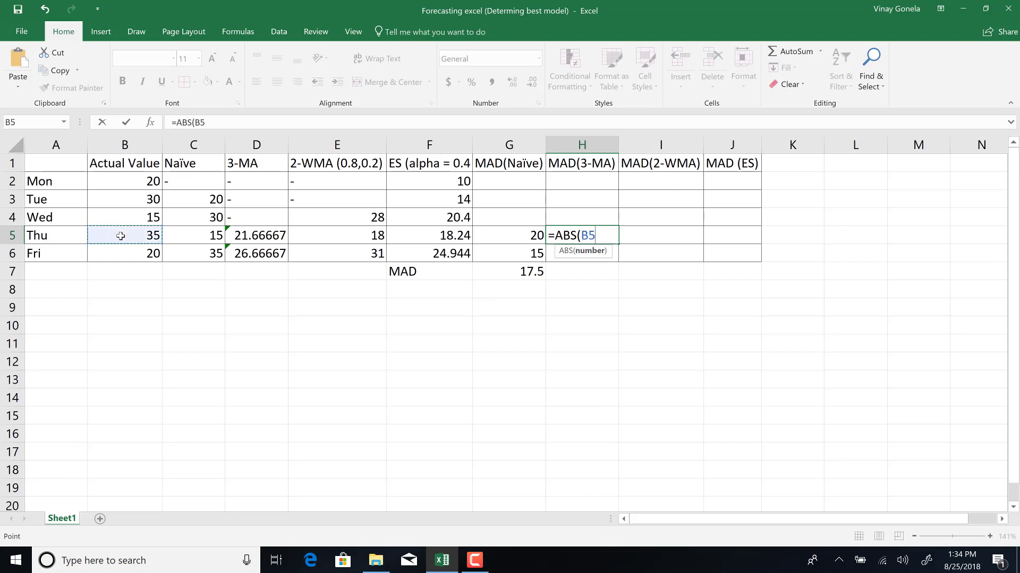
{"action": "type", "text": "-"}
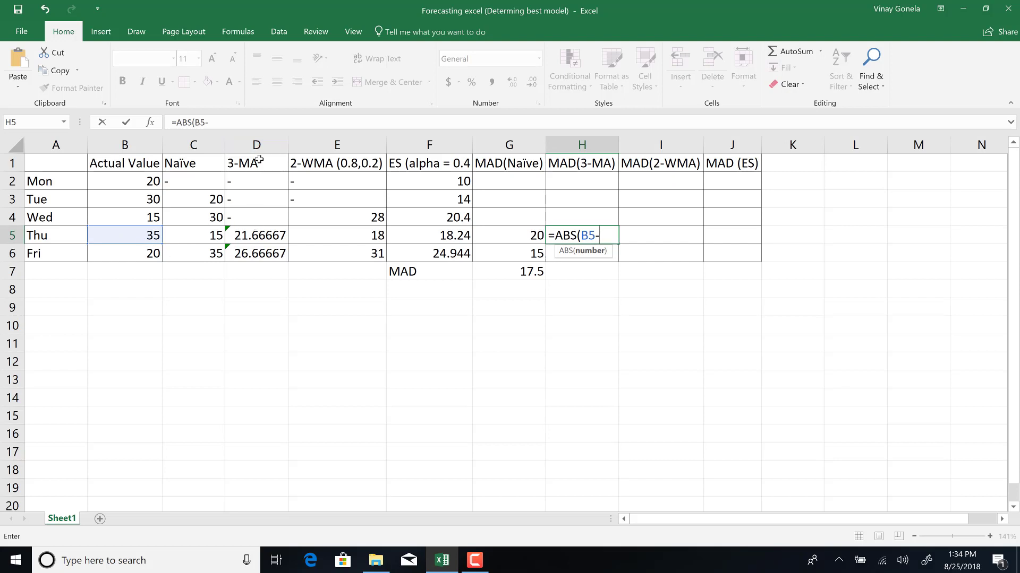
{"action": "left_click", "coordinate": [253, 238]}
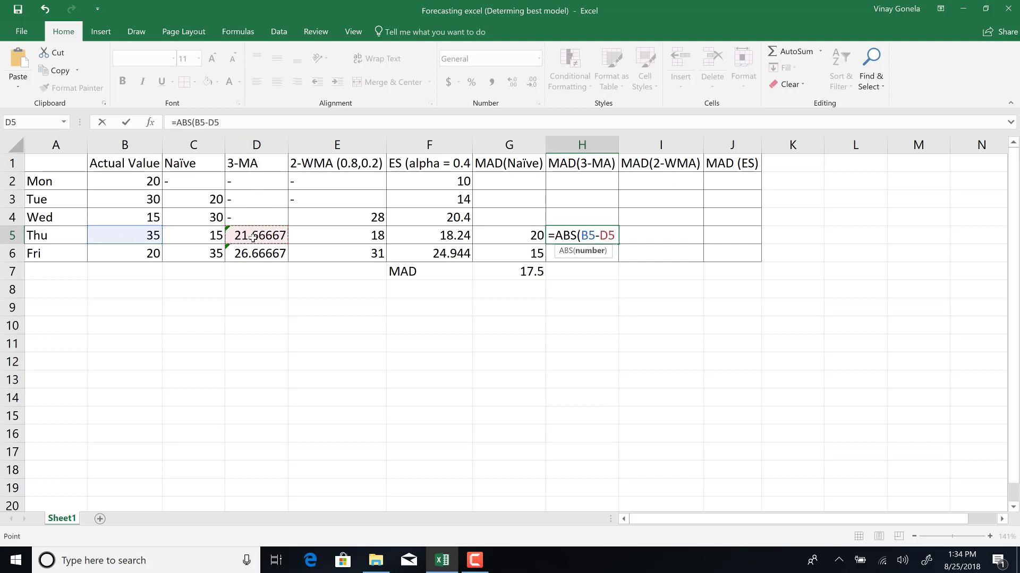
{"action": "type", "text": ")"}
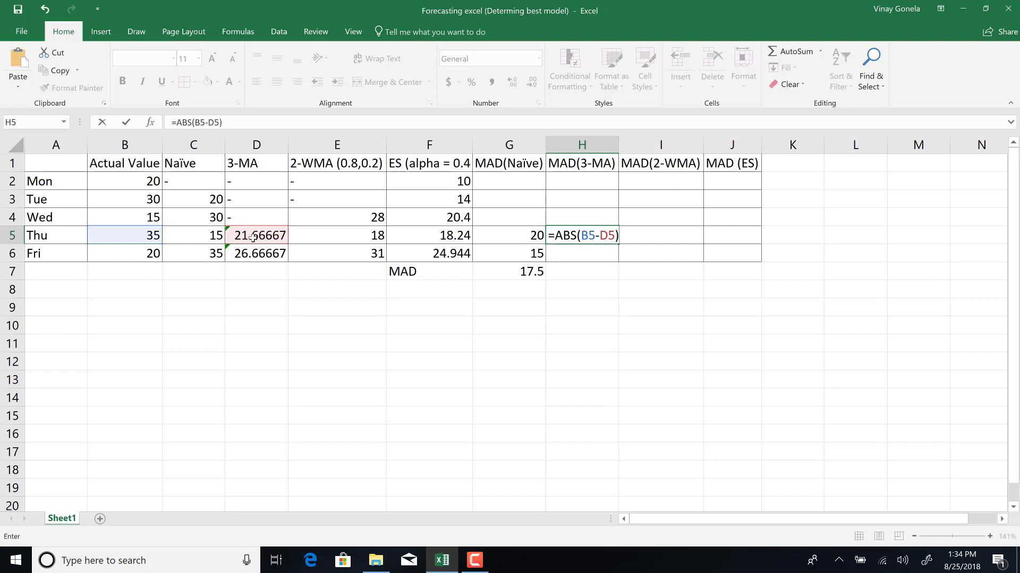
{"action": "key", "text": "Return"}
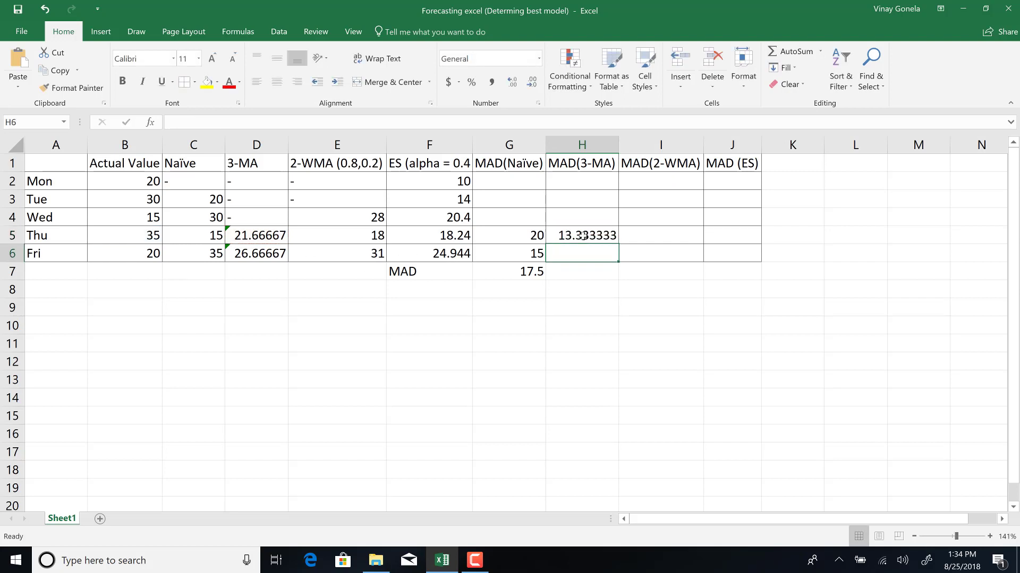
{"action": "left_click", "coordinate": [557, 236]}
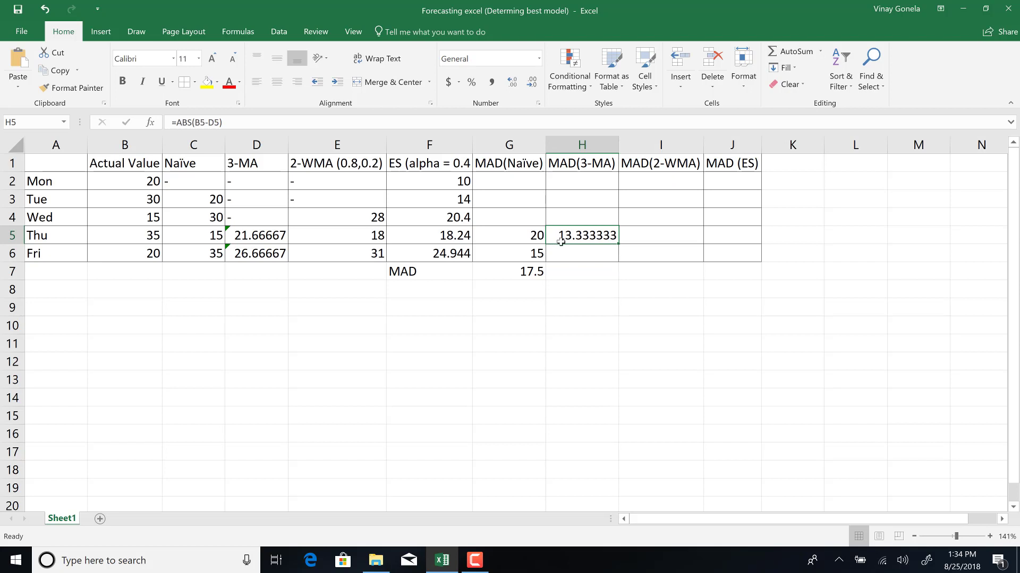
{"action": "left_click", "coordinate": [568, 254]}
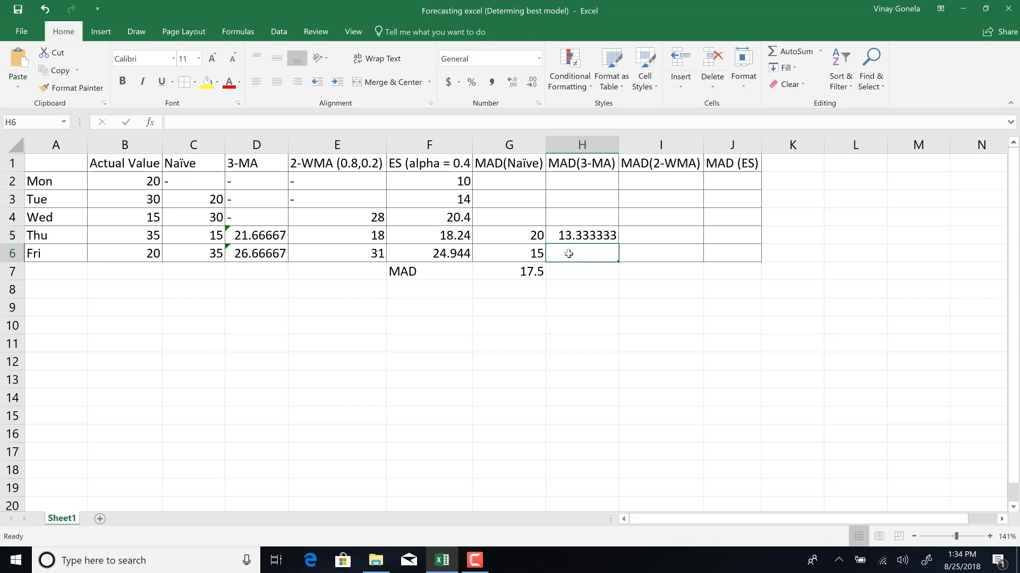
Fill the 3-MA absolute error formula down to Fri and compute the 3-MA MAD in H7 as =AVERAGE(H5:H6).
{"action": "left_click", "coordinate": [577, 238]}
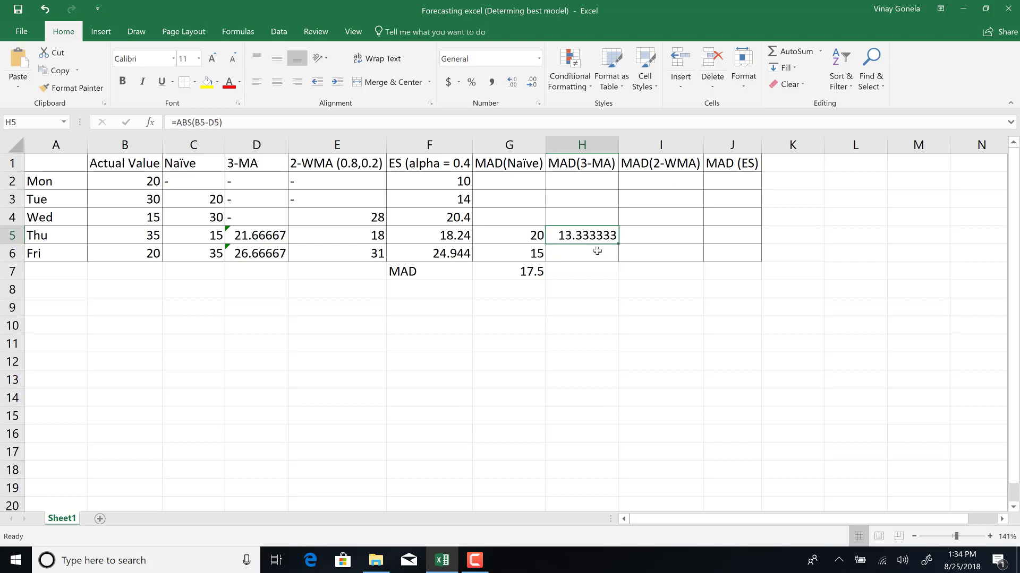
{"action": "left_click_drag", "start_coordinate": [619, 243], "coordinate": [617, 260]}
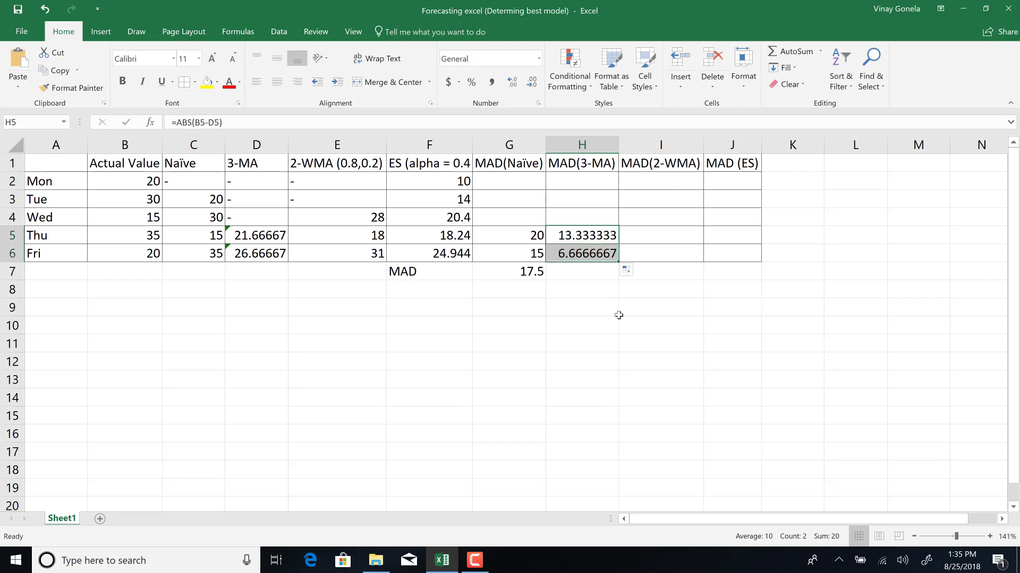
{"action": "left_click", "coordinate": [583, 276]}
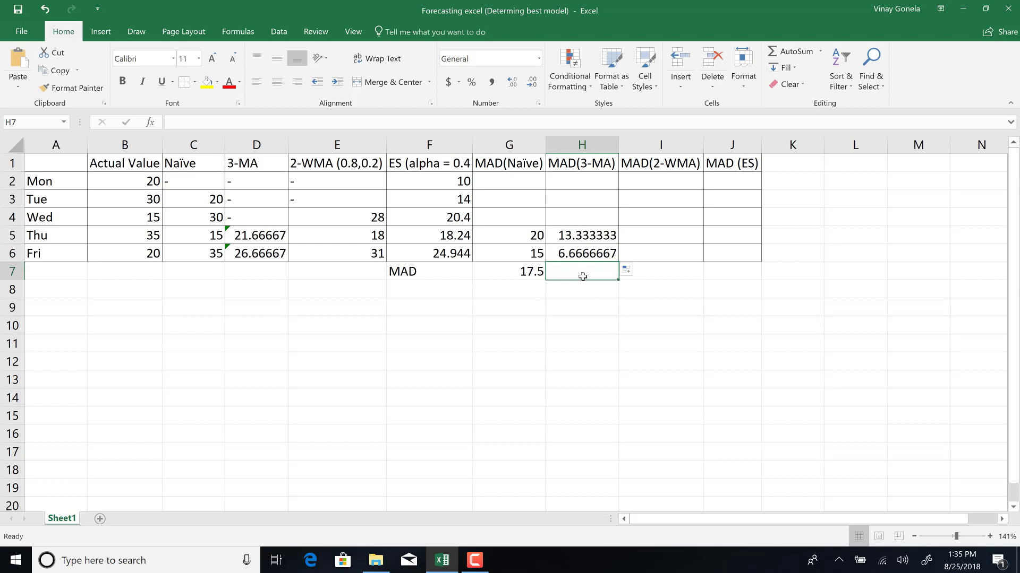
{"action": "type", "text": "=aver"}
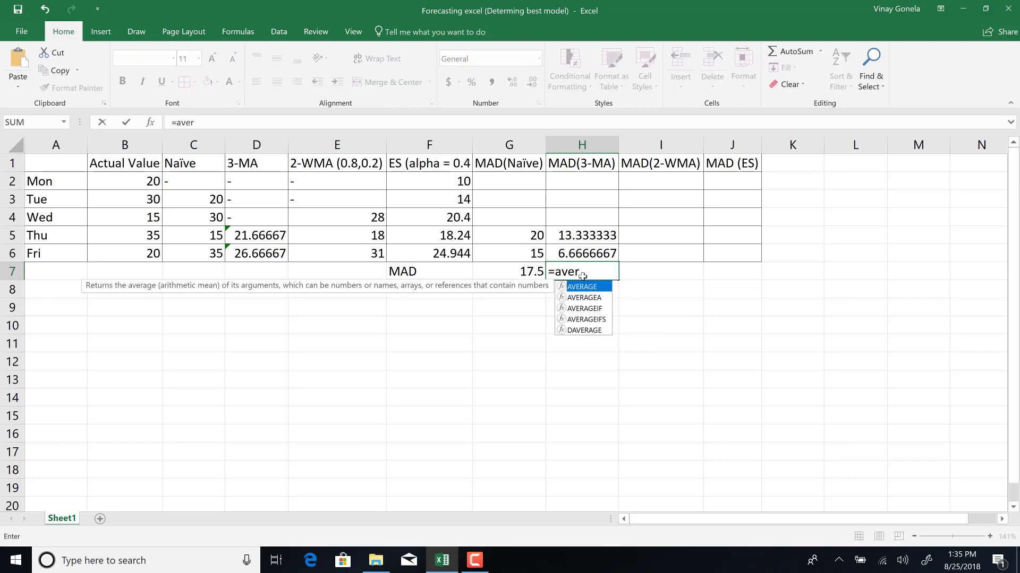
{"action": "type", "text": "age("}
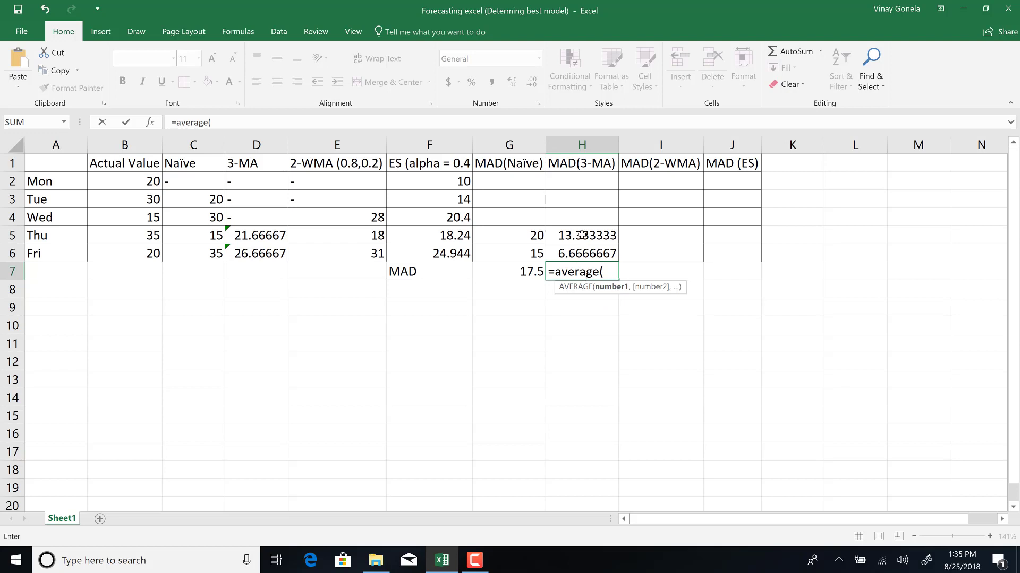
{"action": "left_click_drag", "start_coordinate": [581, 236], "coordinate": [584, 247]}
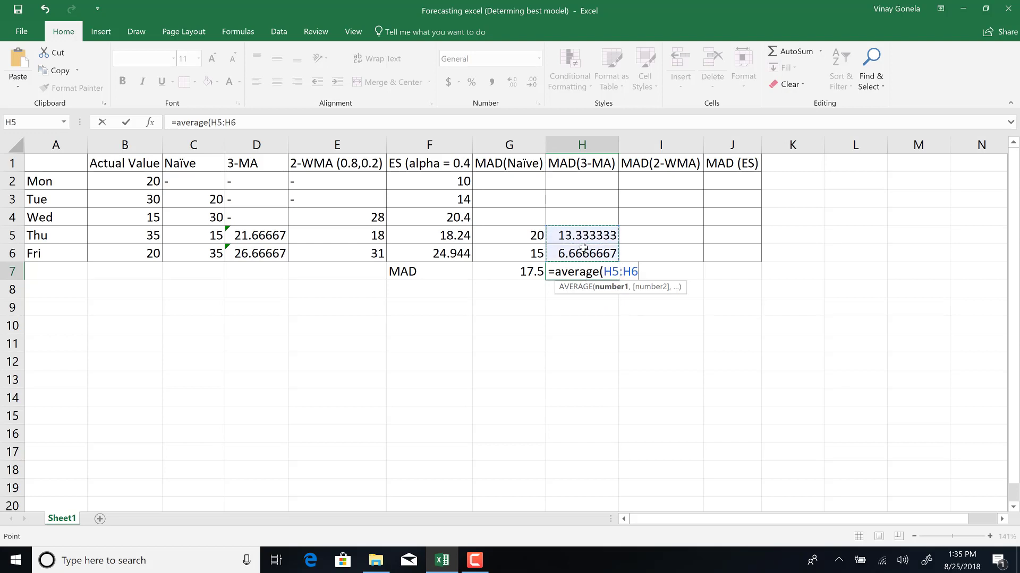
{"action": "key", "text": "Return"}
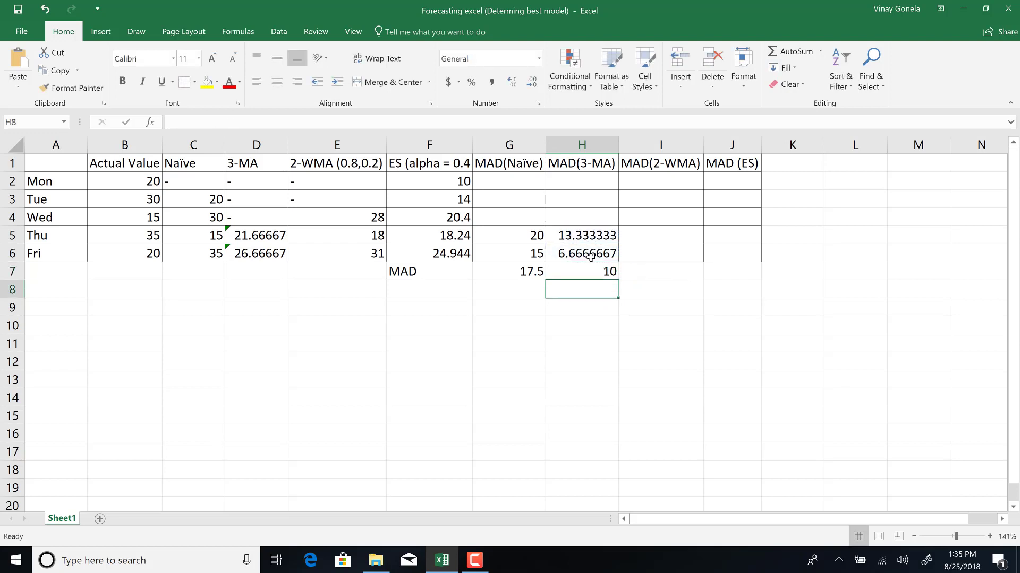
Enter the 2-WMA absolute error for Thu as =ABS(B5-E5) in I5.
{"action": "left_click", "coordinate": [579, 270]}
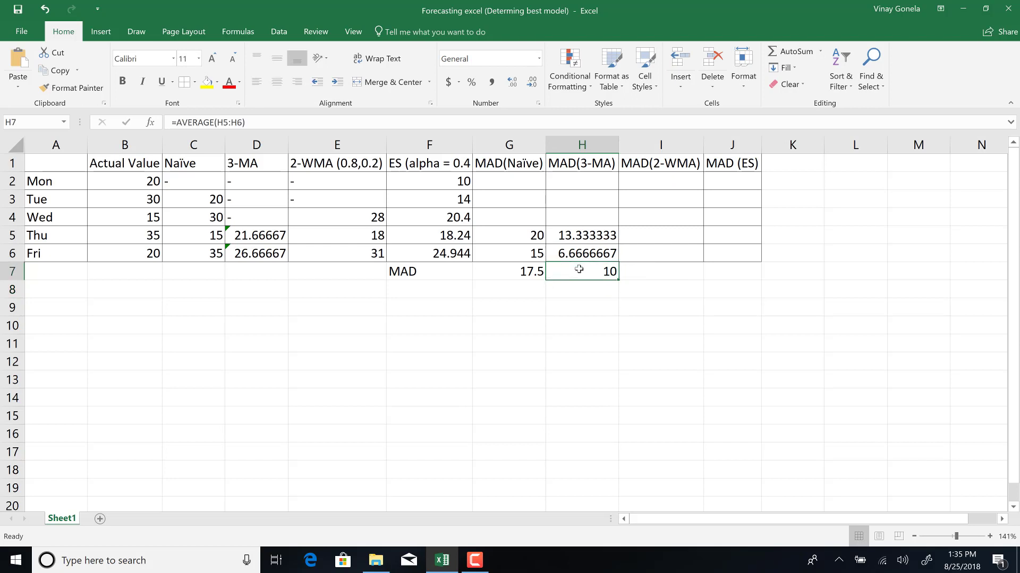
{"action": "left_click", "coordinate": [649, 270]}
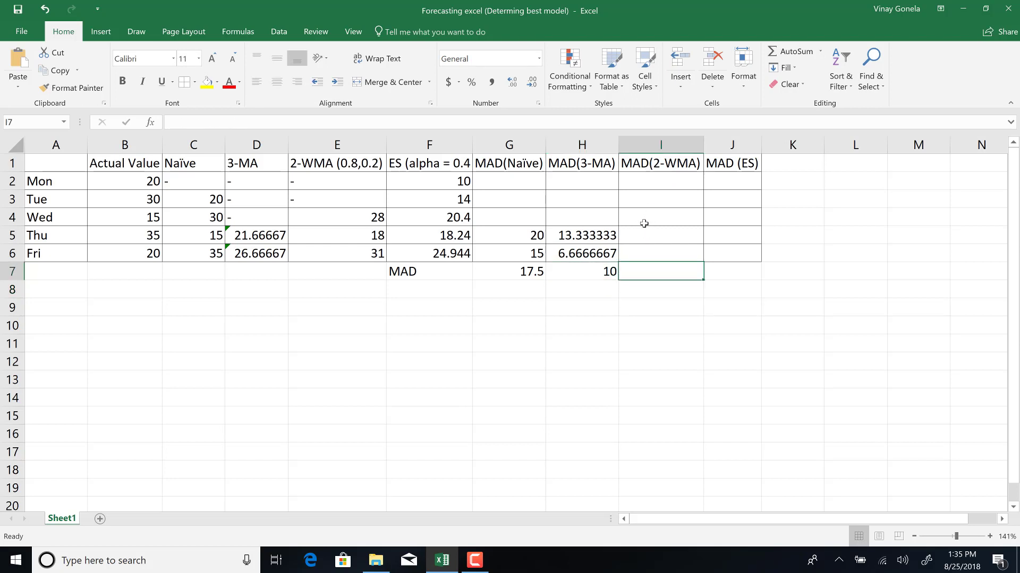
{"action": "left_click", "coordinate": [638, 235]}
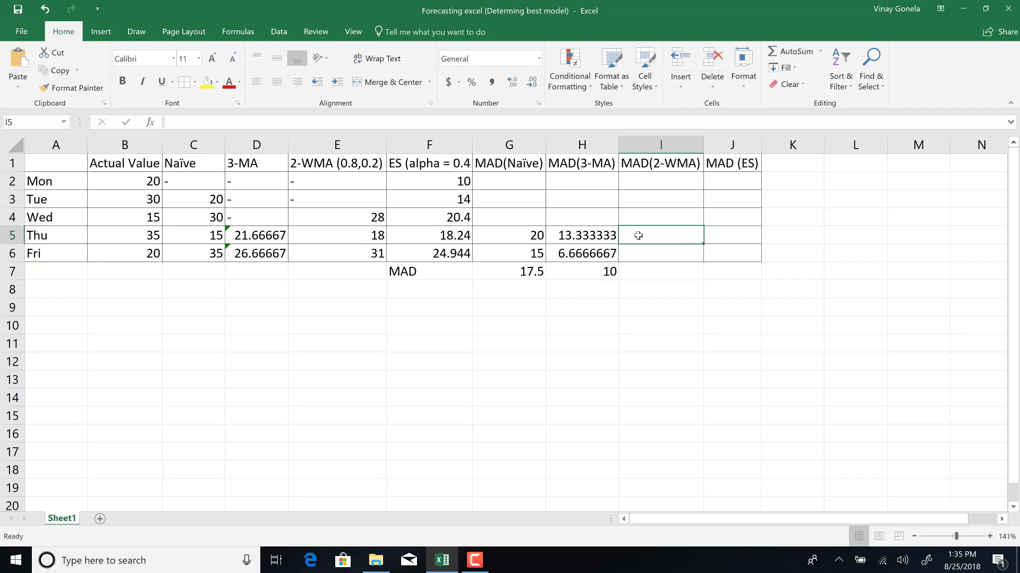
{"action": "type", "text": "=a"}
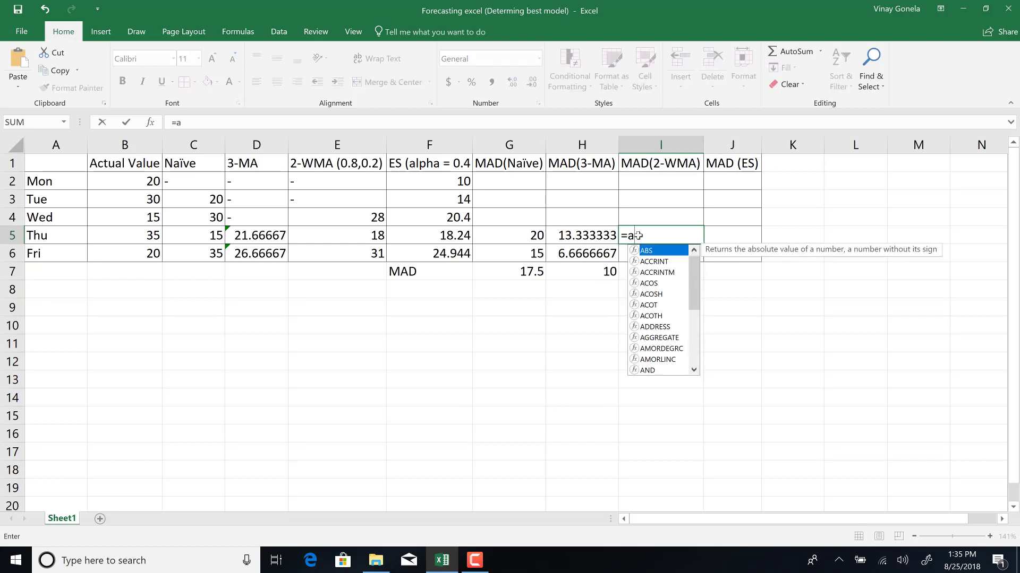
{"action": "type", "text": "bs"}
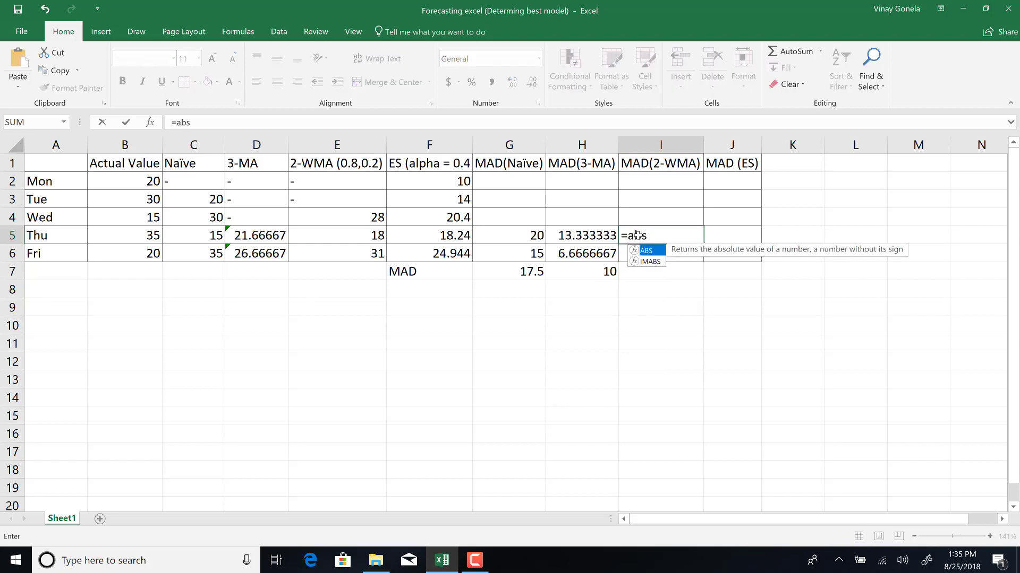
{"action": "type", "text": "("}
{"action": "left_click", "coordinate": [148, 232]}
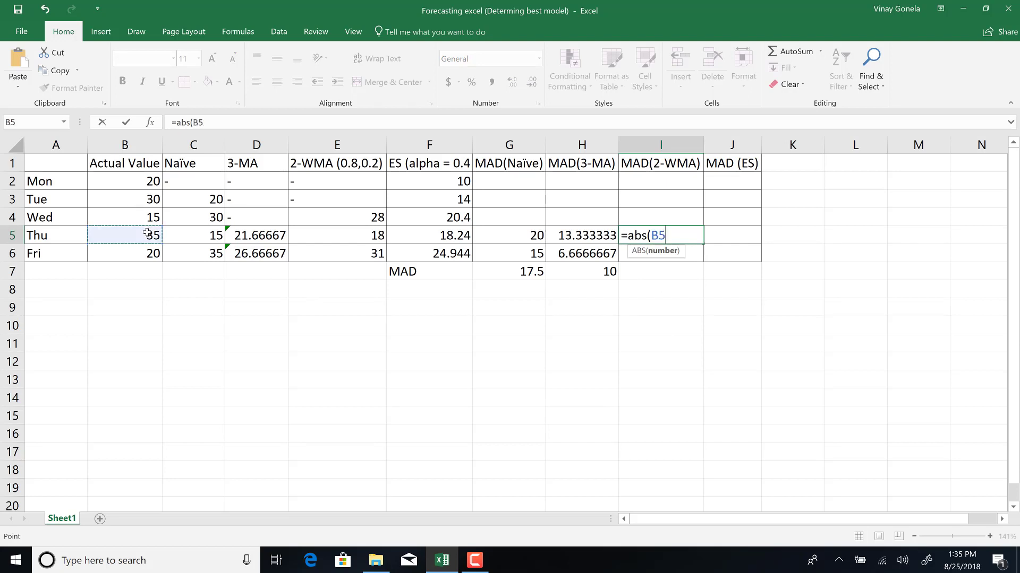
{"action": "type", "text": "-"}
{"action": "left_click", "coordinate": [351, 236]}
{"action": "type", "text": ")"}
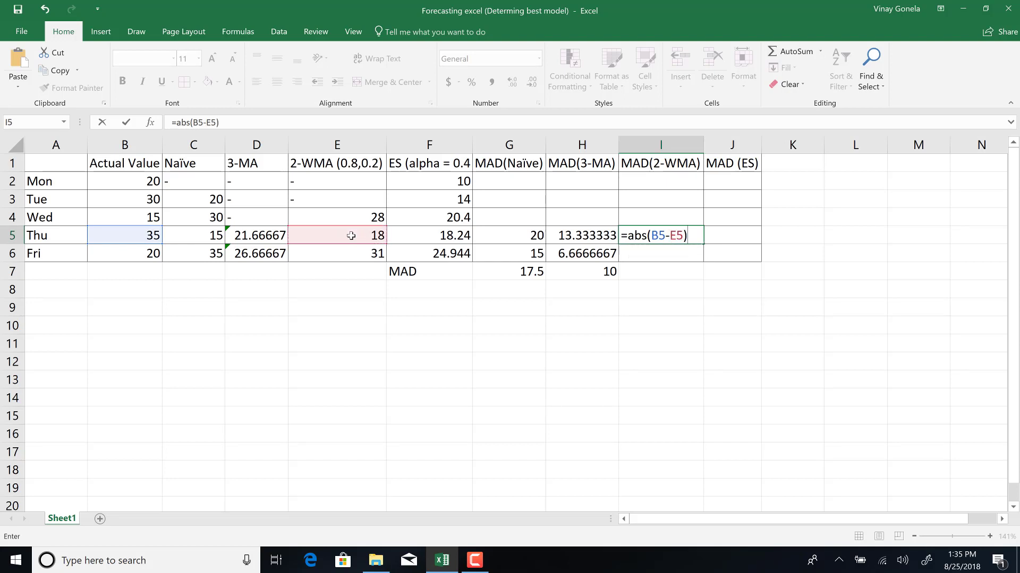
{"action": "key", "text": "Return"}
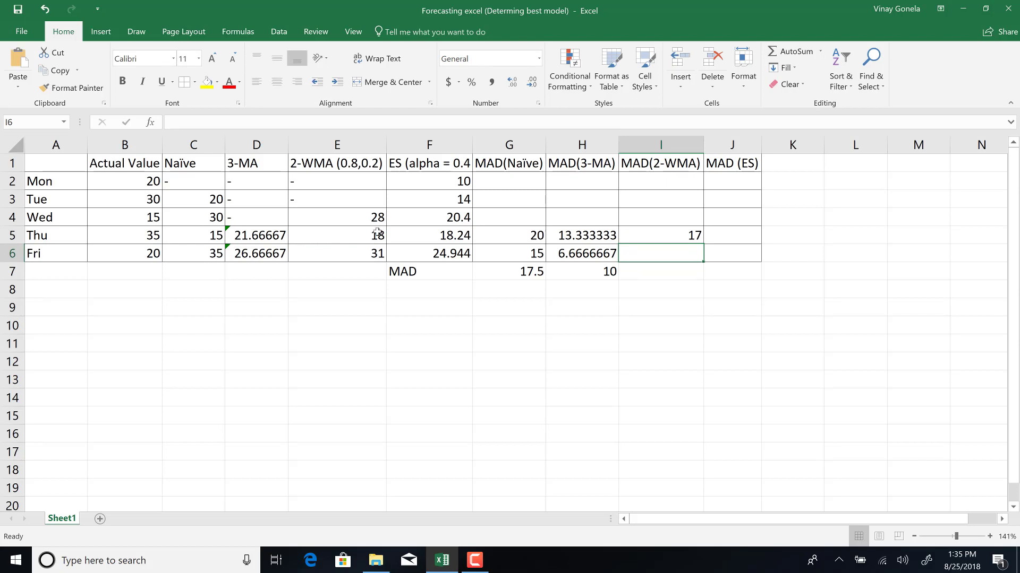
Fill the 2-WMA absolute error formula down to Fri and inspect the cells the formulas reference.
{"action": "left_click", "coordinate": [640, 240]}
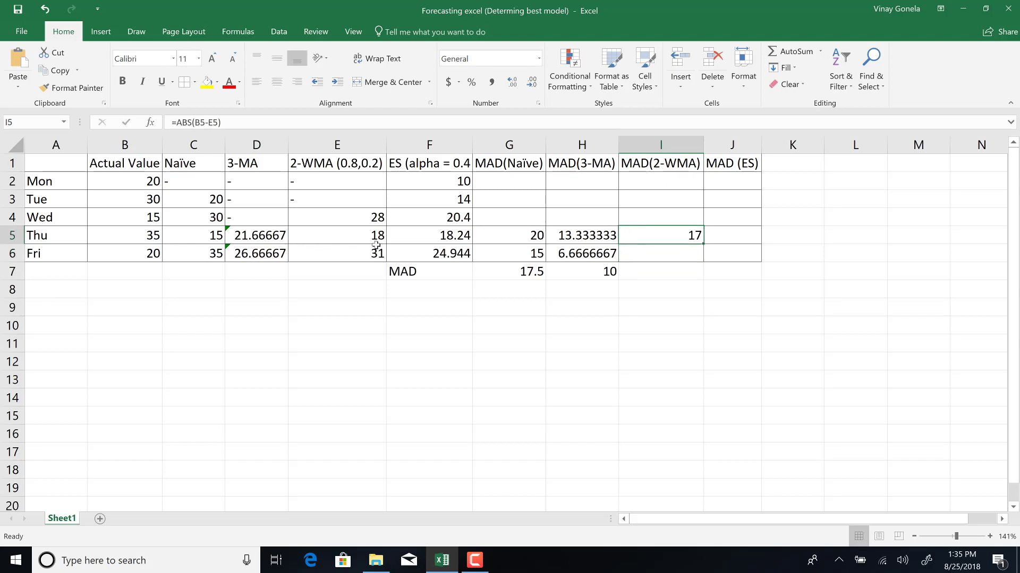
{"action": "left_click", "coordinate": [143, 236]}
{"action": "left_click", "coordinate": [363, 240]}
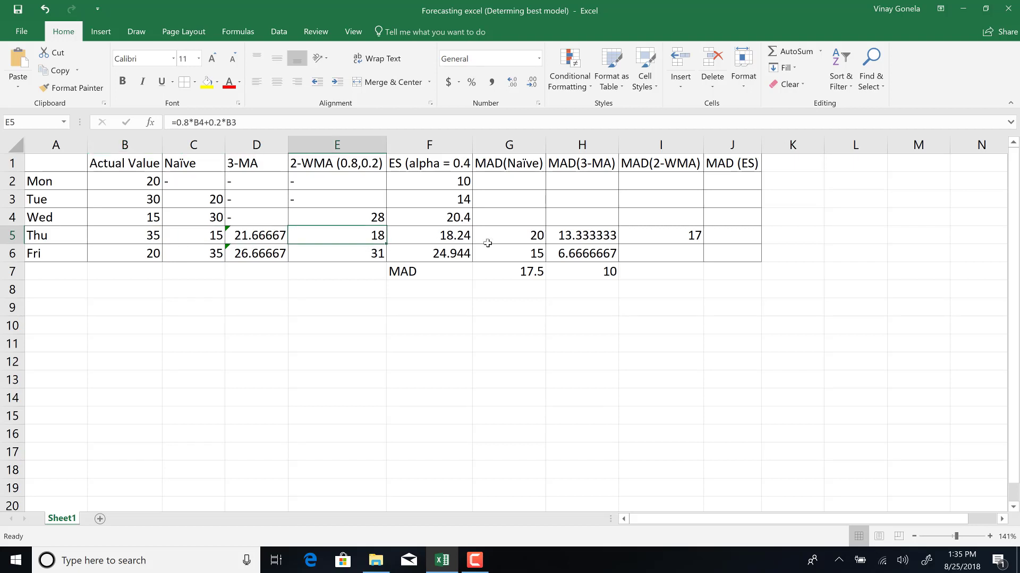
{"action": "left_click", "coordinate": [694, 235]}
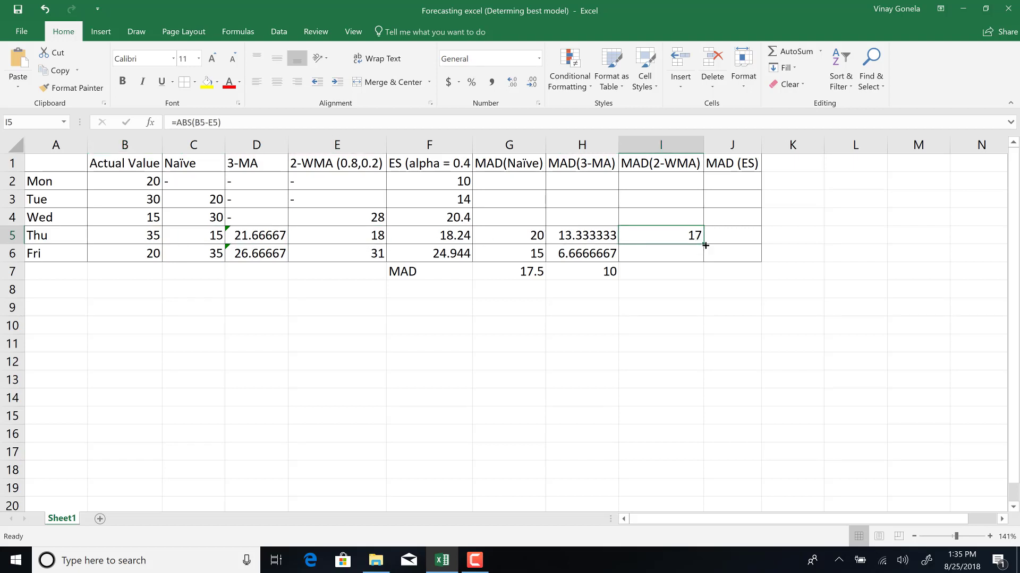
{"action": "mouse_move", "coordinate": [706, 246]}
{"action": "left_mouse_down"}
{"action": "mouse_move", "coordinate": [699, 285]}
{"action": "mouse_move", "coordinate": [696, 260]}
{"action": "left_mouse_up"}
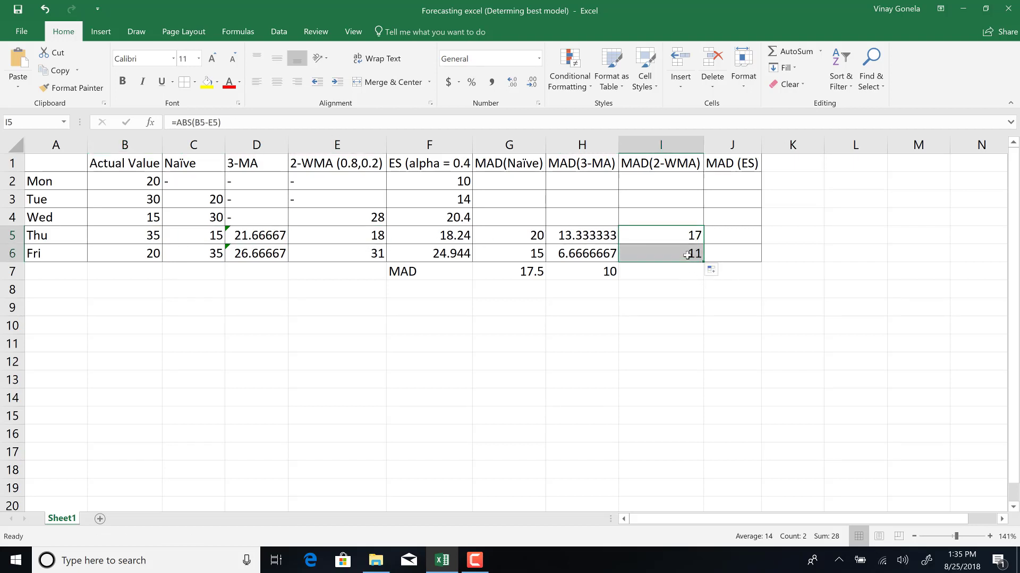
{"action": "left_click", "coordinate": [132, 254]}
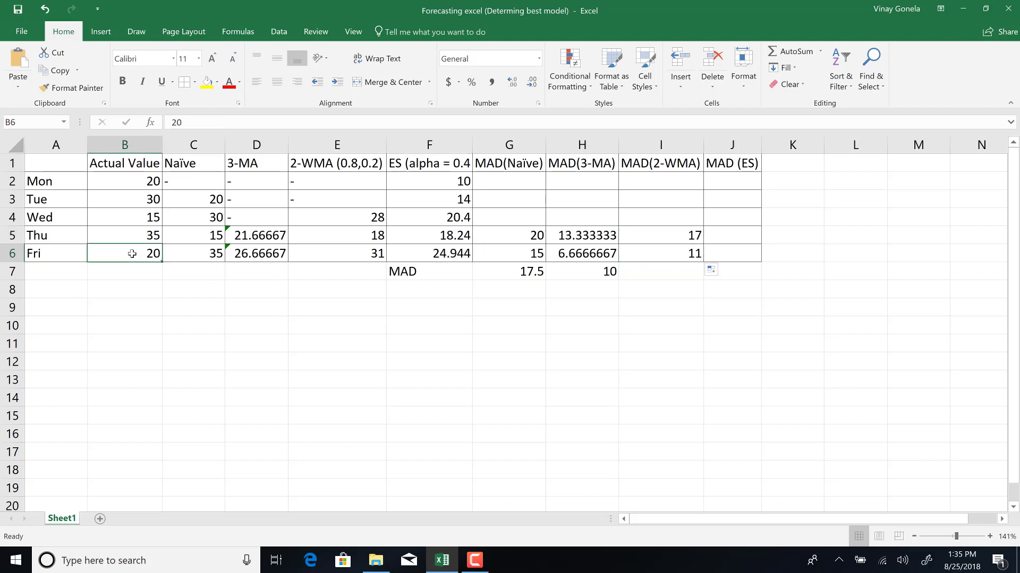
{"action": "left_click", "coordinate": [344, 257]}
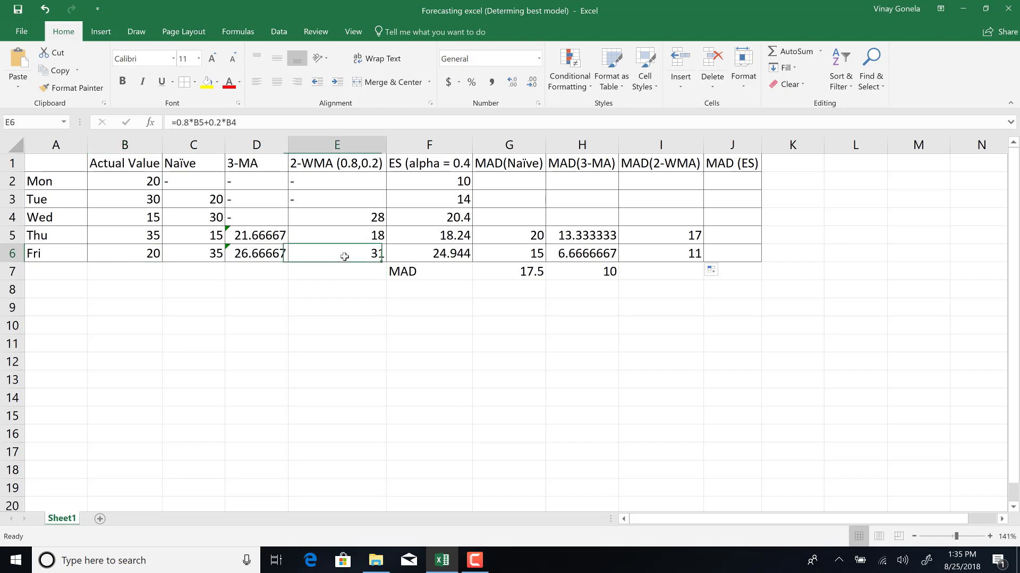
{"action": "left_click", "coordinate": [654, 253]}
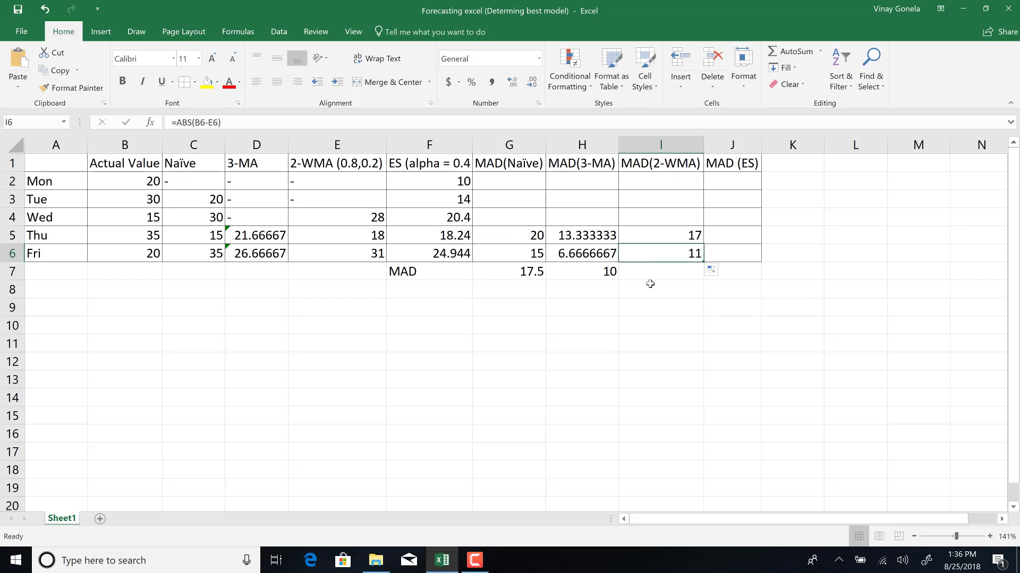
Compute the 2-WMA MAD in I7 as =AVERAGE(I5:I6).
{"action": "left_click", "coordinate": [666, 274]}
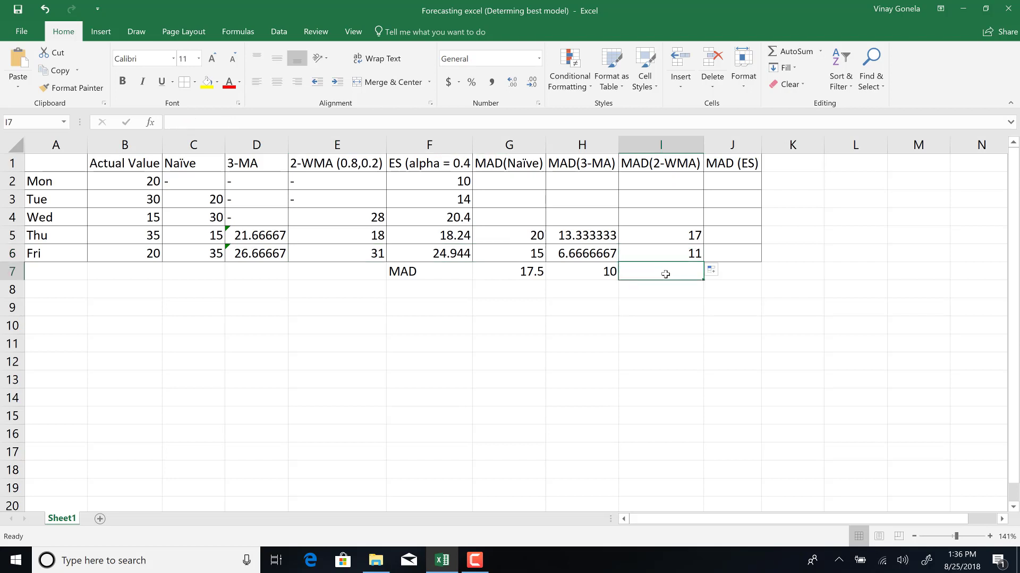
{"action": "type", "text": "=av"}
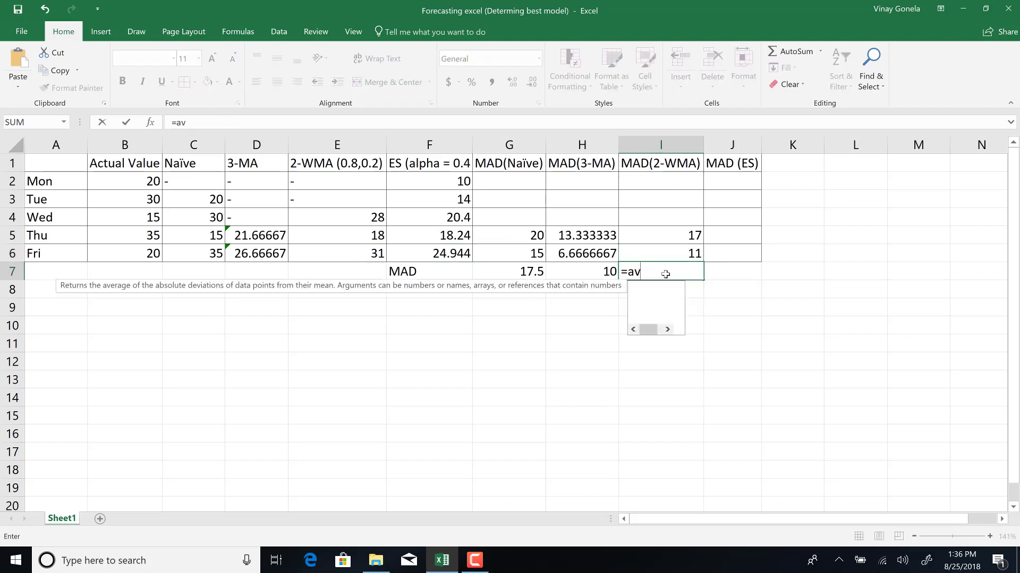
{"action": "type", "text": "erage"}
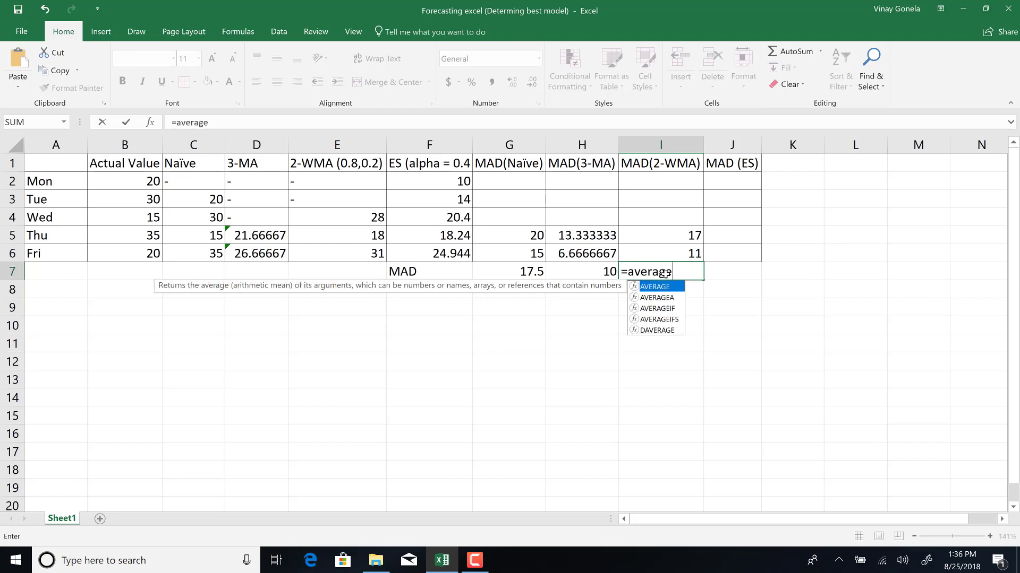
{"action": "type", "text": "("}
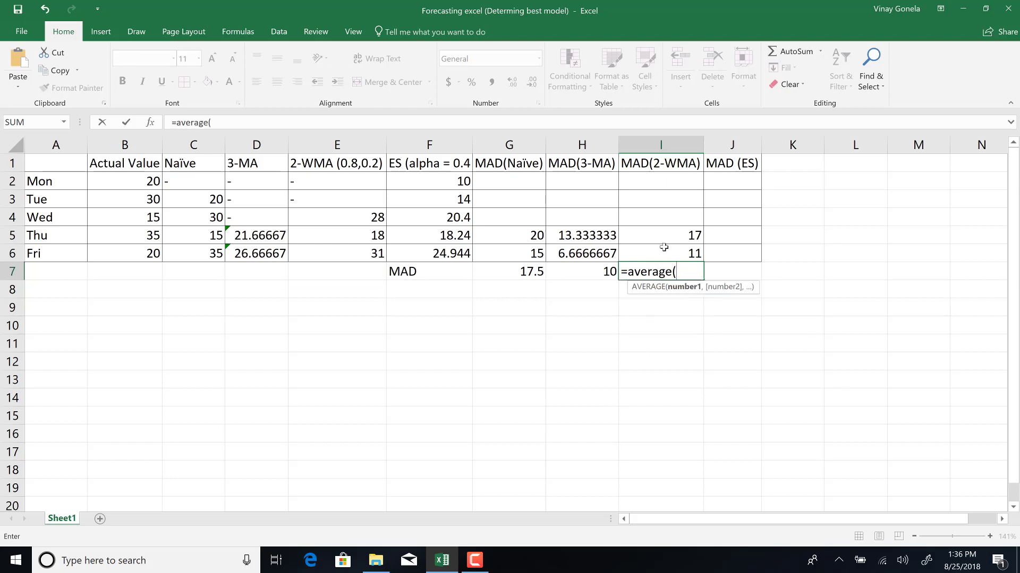
{"action": "left_click_drag", "start_coordinate": [673, 232], "coordinate": [674, 249]}
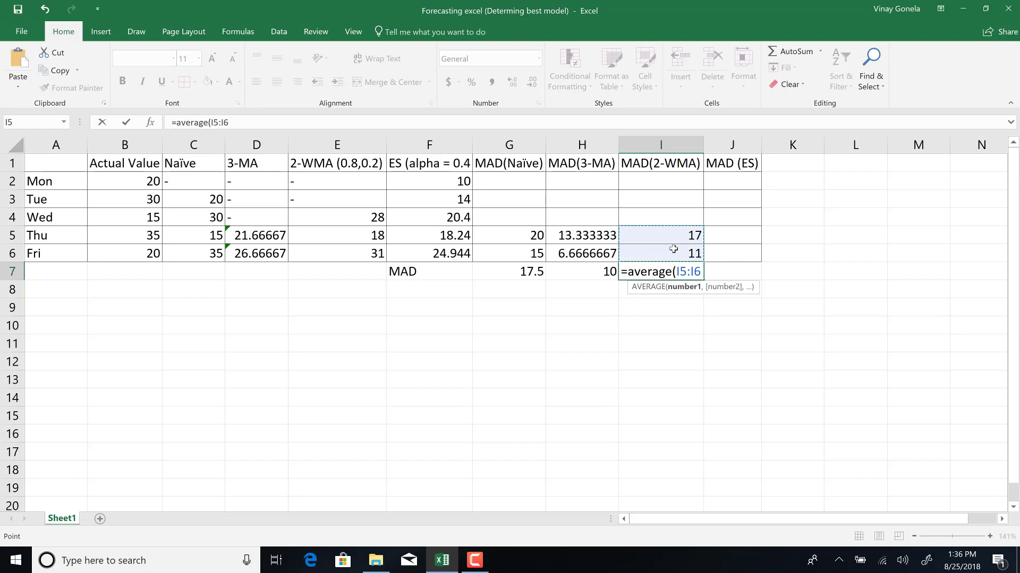
{"action": "type", "text": ")"}
{"action": "key", "text": "Return"}
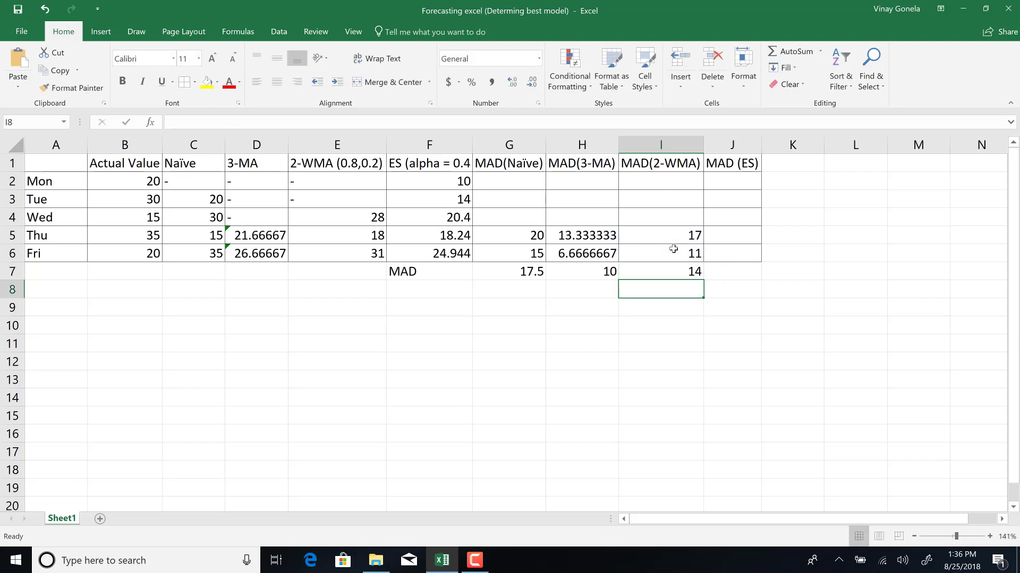
{"action": "left_click", "coordinate": [684, 272]}
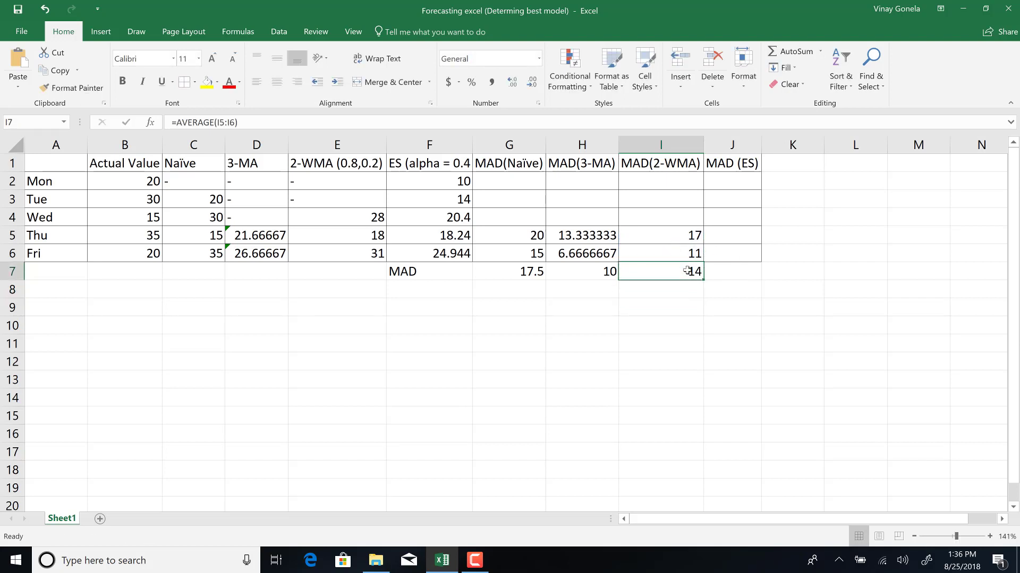
Enter the exponential smoothing absolute error for Thu as =ABS(B5-F5) in J5.
{"action": "left_click", "coordinate": [733, 234]}
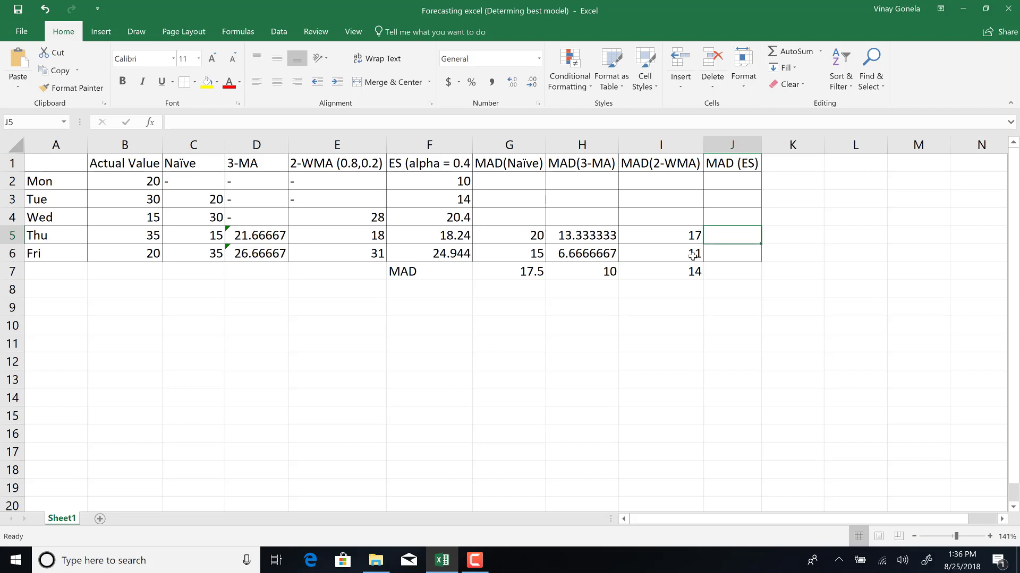
{"action": "type", "text": "=abs"}
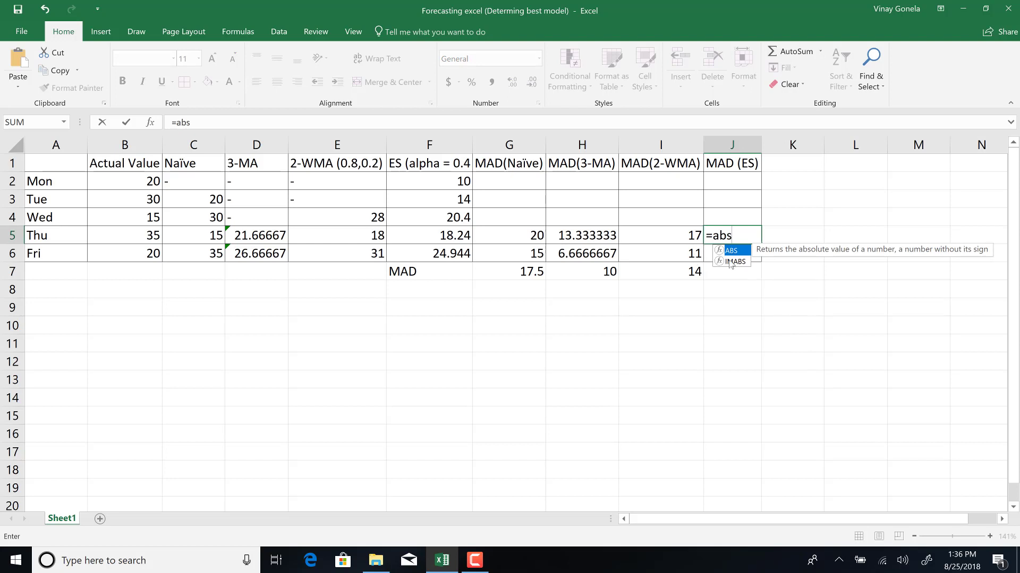
{"action": "double_click", "coordinate": [736, 252]}
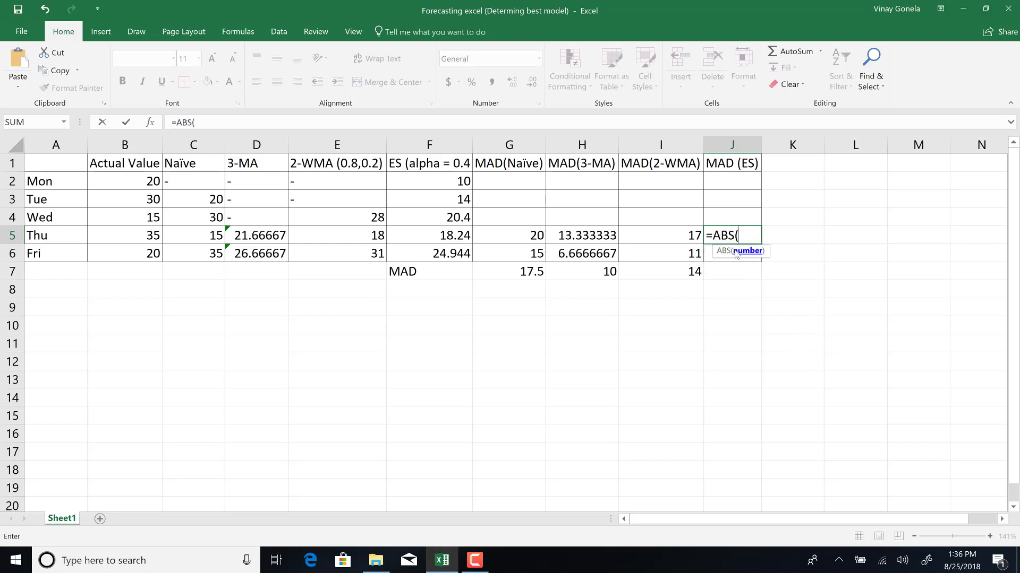
{"action": "left_click", "coordinate": [145, 236]}
{"action": "type", "text": "-"}
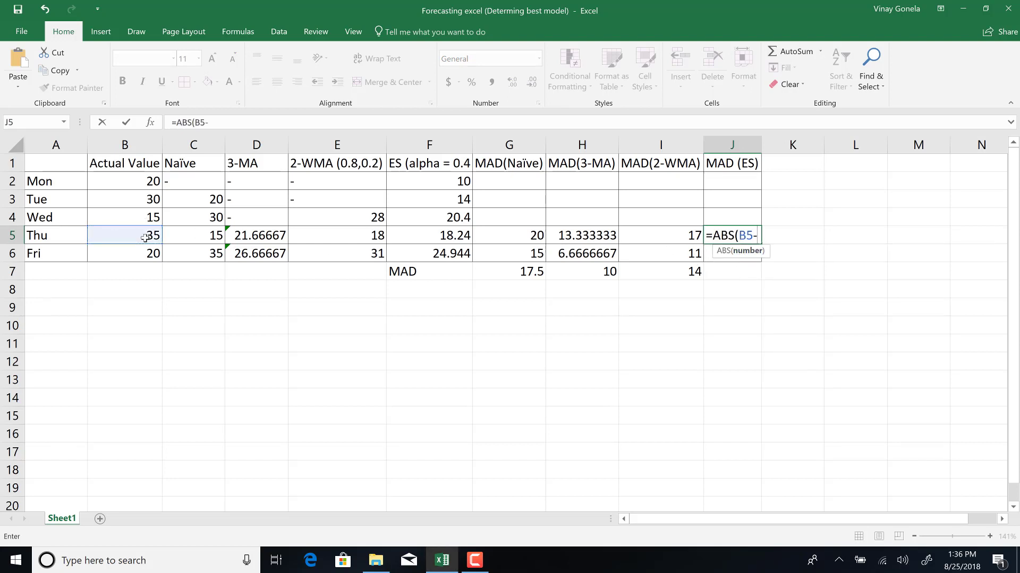
{"action": "left_click", "coordinate": [420, 237]}
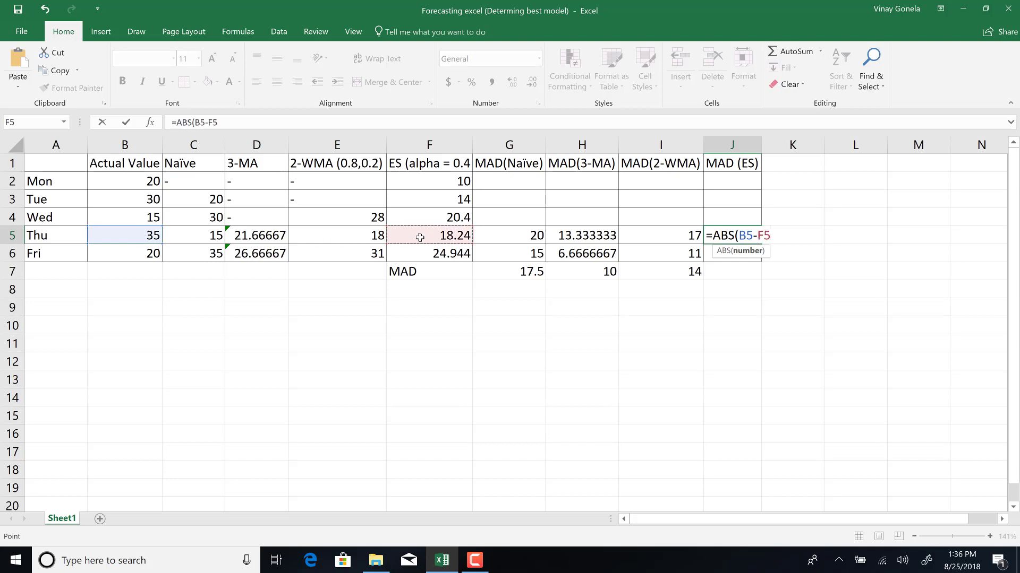
{"action": "key", "text": "Return"}
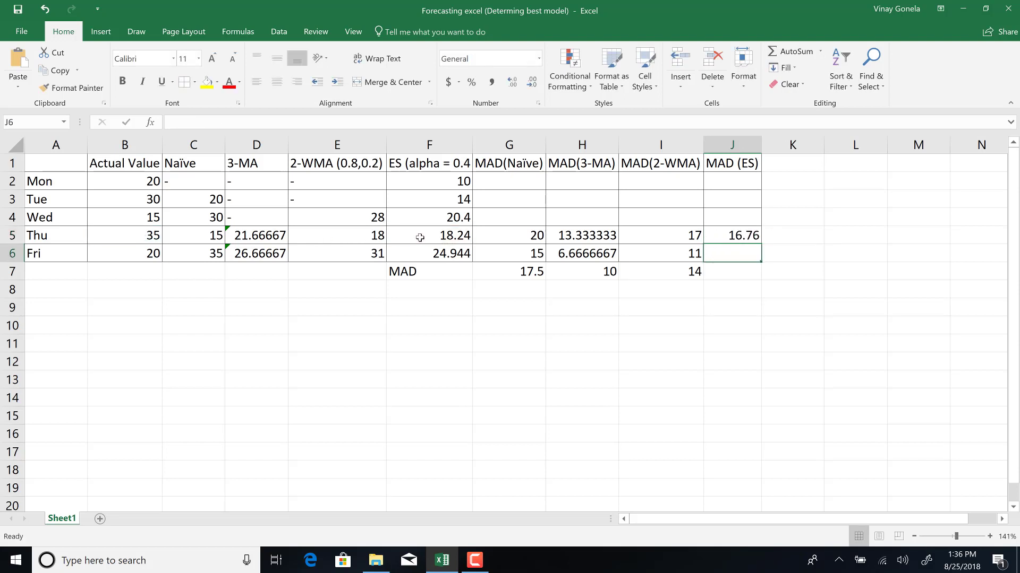
Fill the exponential smoothing absolute error formula from J5 down to Fri and inspect its references in J6.
{"action": "left_click", "coordinate": [718, 235]}
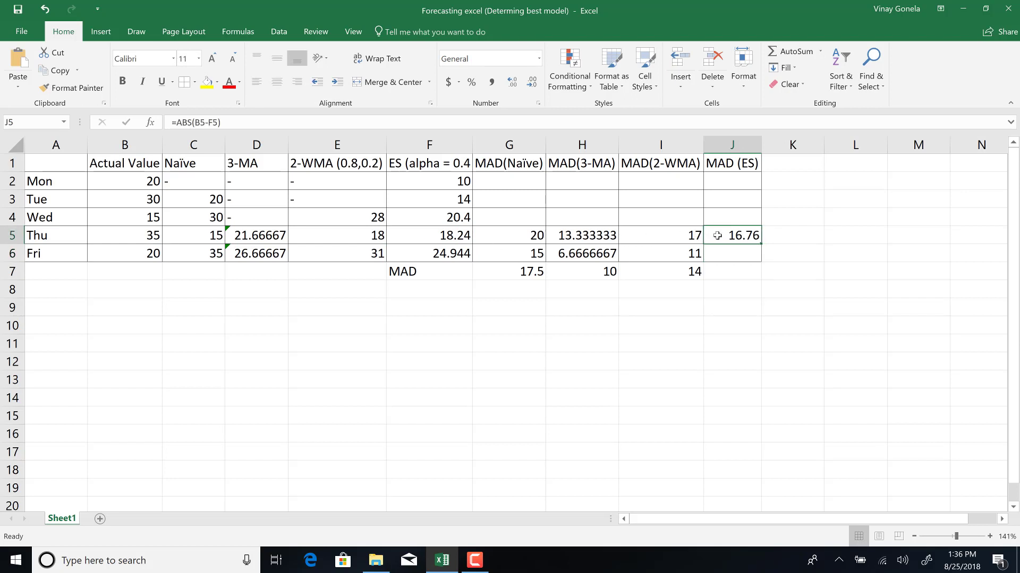
{"action": "left_click", "coordinate": [726, 254]}
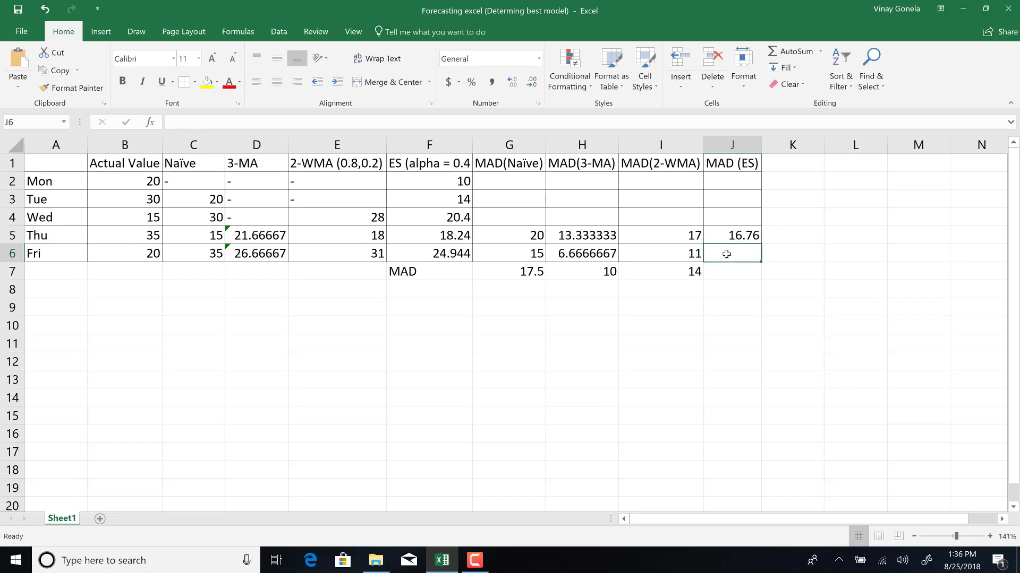
{"action": "left_click", "coordinate": [730, 235]}
{"action": "left_click_drag", "start_coordinate": [760, 244], "coordinate": [760, 268]}
{"action": "double_click", "coordinate": [746, 255]}
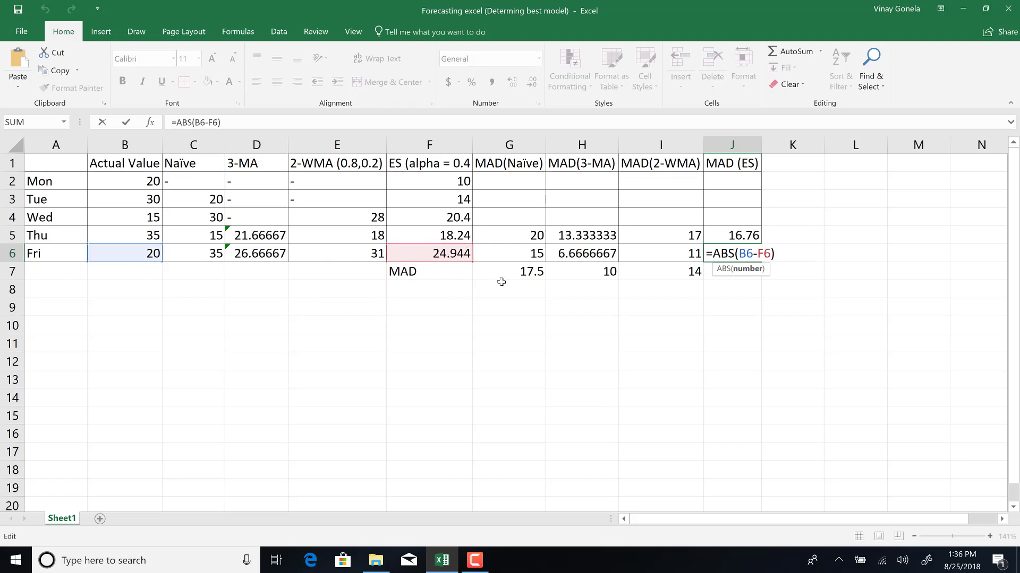
{"action": "key", "text": "Return"}
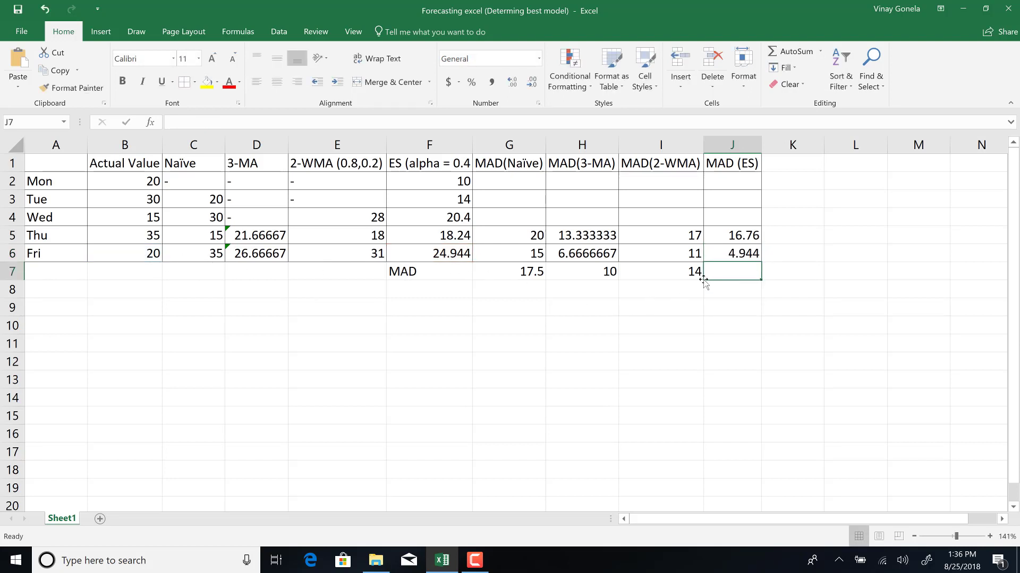
Compute the exponential smoothing MAD in J7 as =AVERAGE(J5:J6).
{"action": "type", "text": "=aver"}
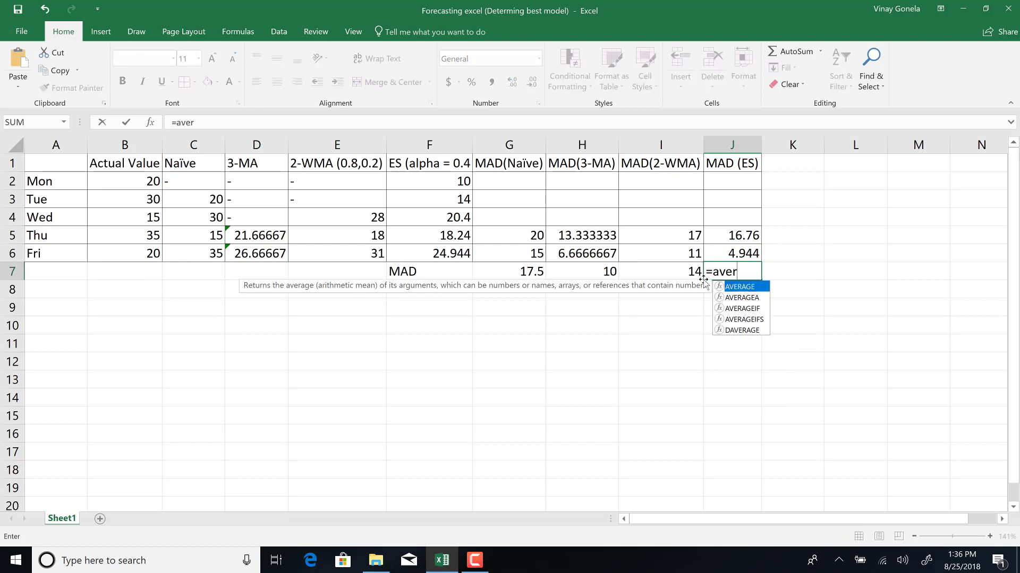
{"action": "type", "text": "age("}
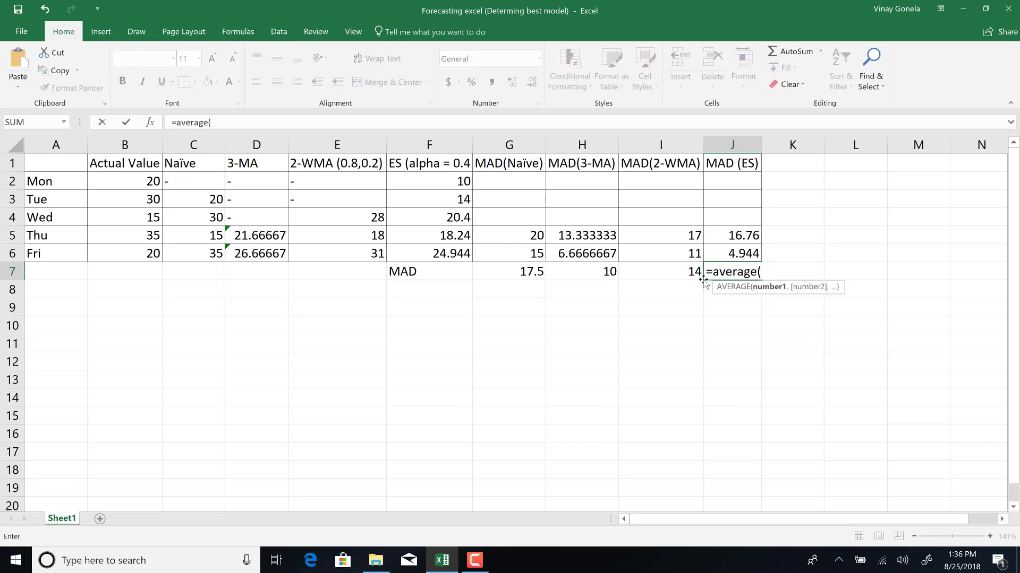
{"action": "left_click_drag", "start_coordinate": [739, 235], "coordinate": [745, 252]}
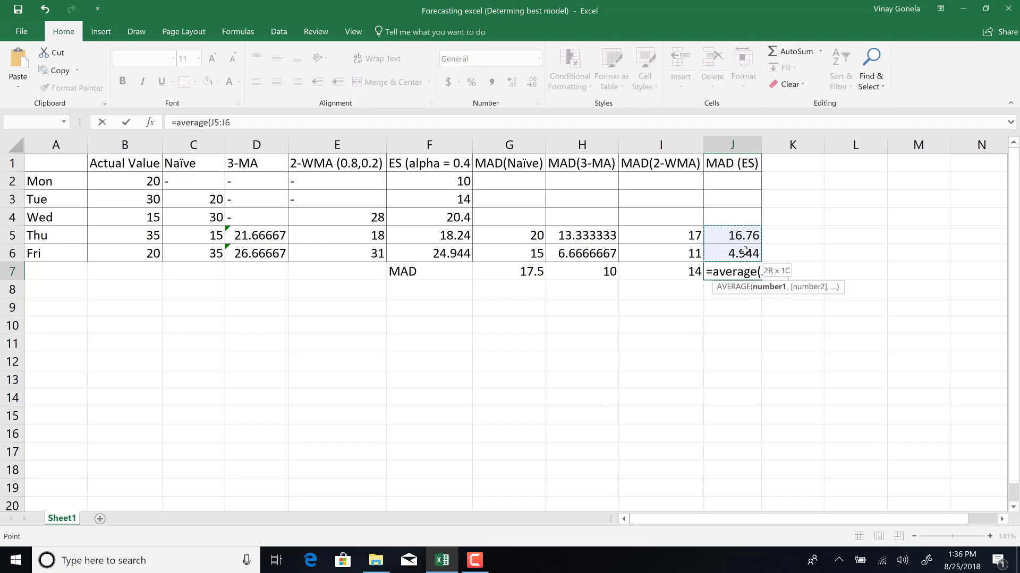
{"action": "type", "text": ")"}
{"action": "key", "text": "ctrl+Return"}
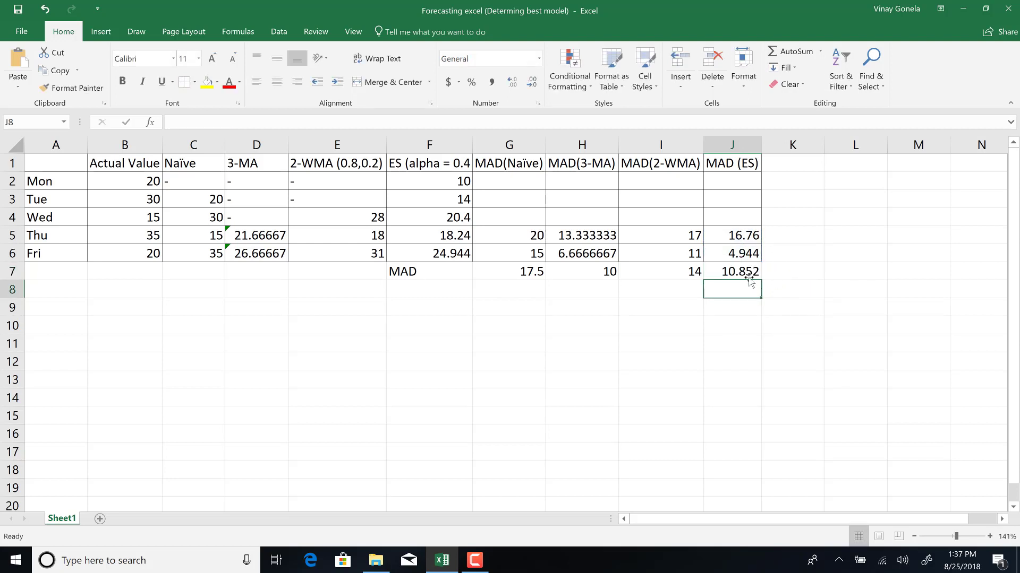
Compare the MAD formulas and values of all four models in row 7.
{"action": "left_click", "coordinate": [747, 274]}
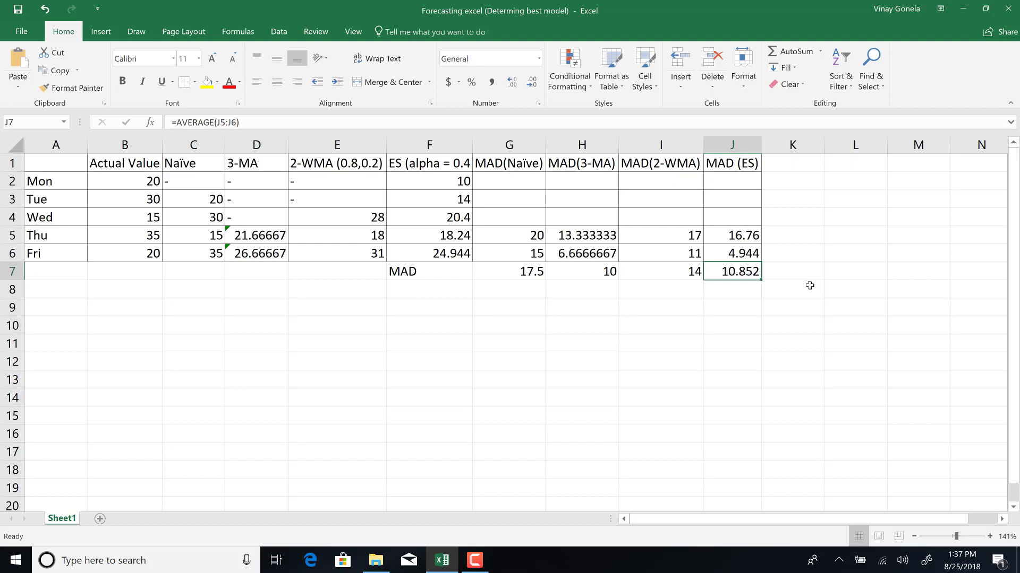
{"action": "left_click_drag", "start_coordinate": [414, 272], "coordinate": [658, 272]}
{"action": "left_click", "coordinate": [516, 271]}
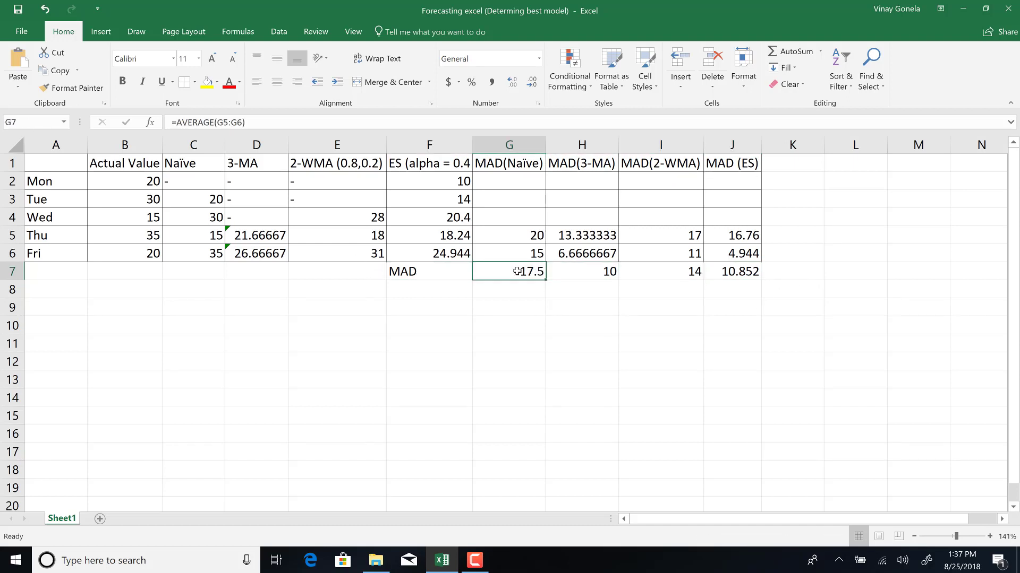
{"action": "left_click", "coordinate": [580, 271]}
{"action": "left_click", "coordinate": [642, 272]}
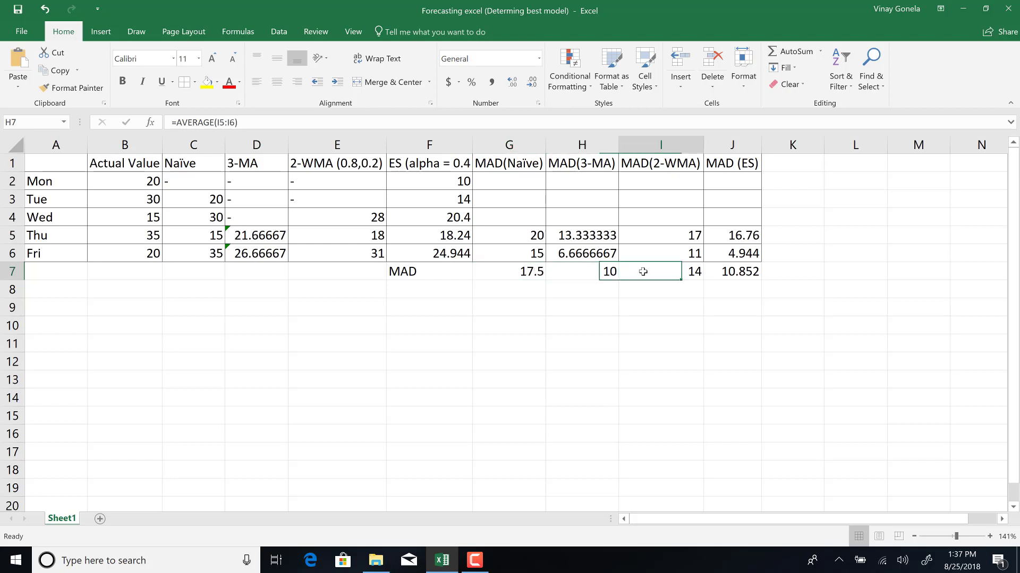
{"action": "left_click", "coordinate": [731, 277]}
{"action": "left_click", "coordinate": [482, 275]}
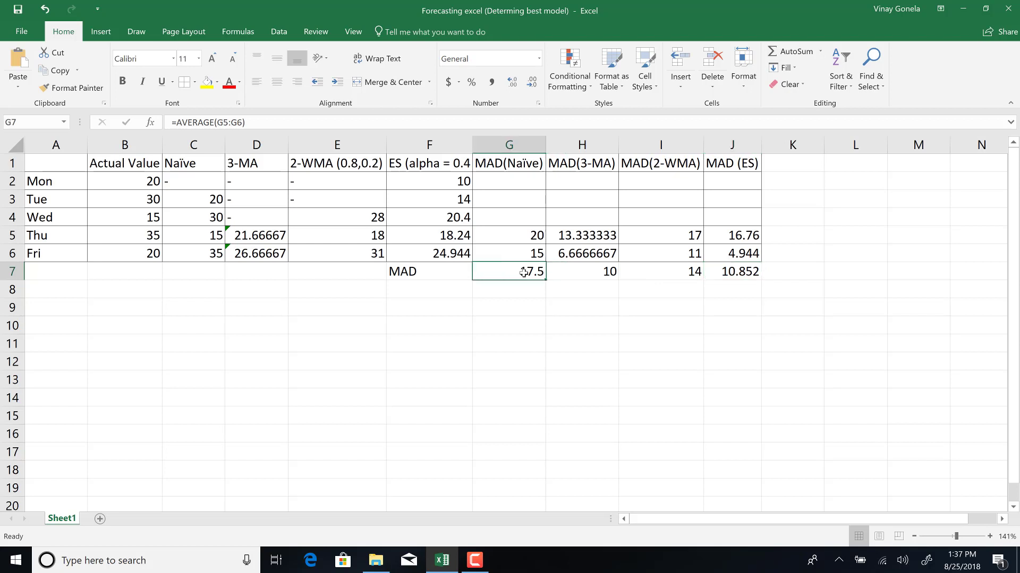
Highlight the 3-MA MAD cell H7 with a yellow fill.
{"action": "left_click", "coordinate": [579, 271]}
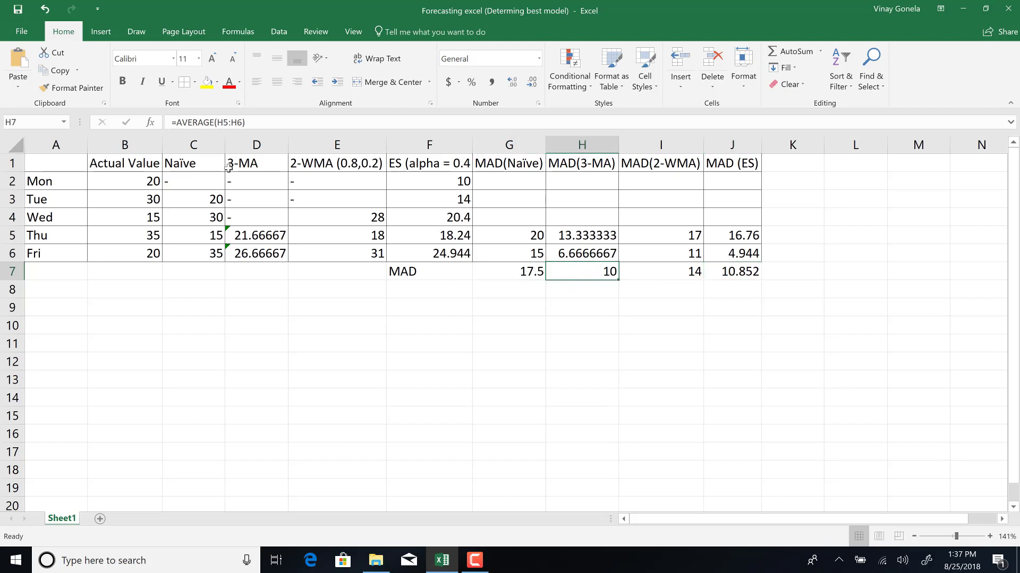
{"action": "left_click", "coordinate": [206, 84]}
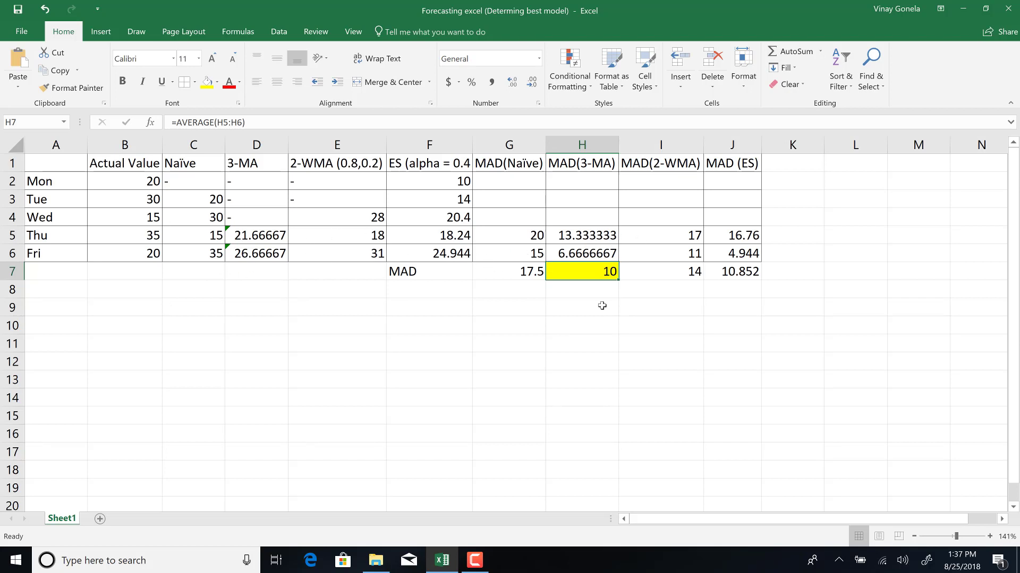
Enter the conclusion note "ES is best" in H8 below the MAD row.
{"action": "left_click", "coordinate": [566, 295]}
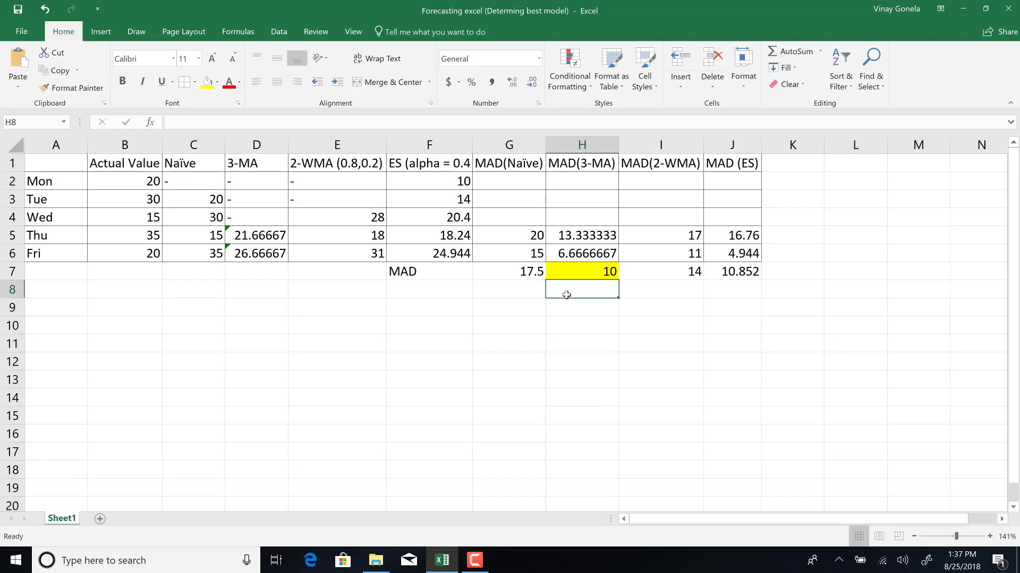
{"action": "type", "text": "ES is "}
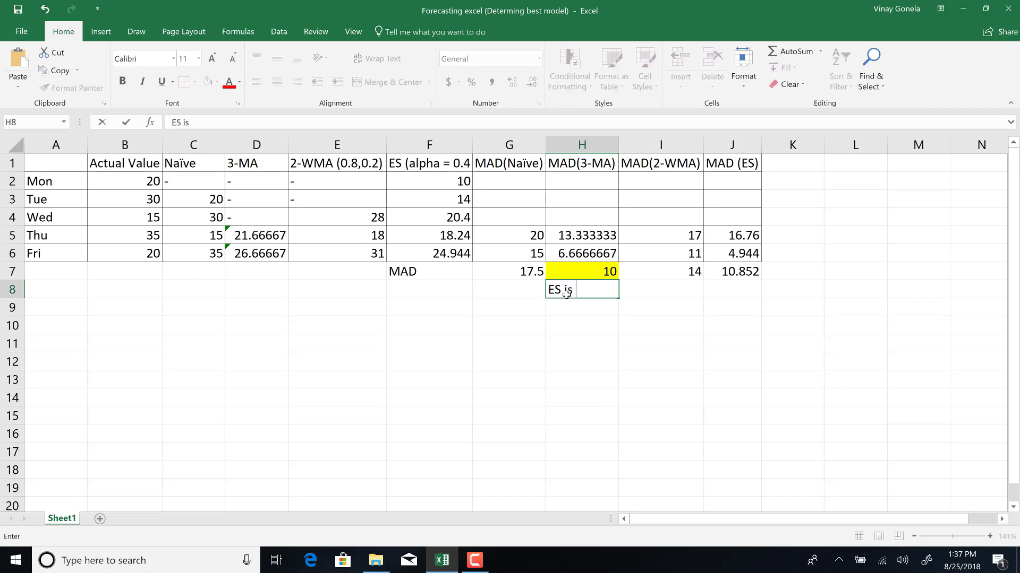
{"action": "type", "text": "best"}
{"action": "key", "text": "Return"}
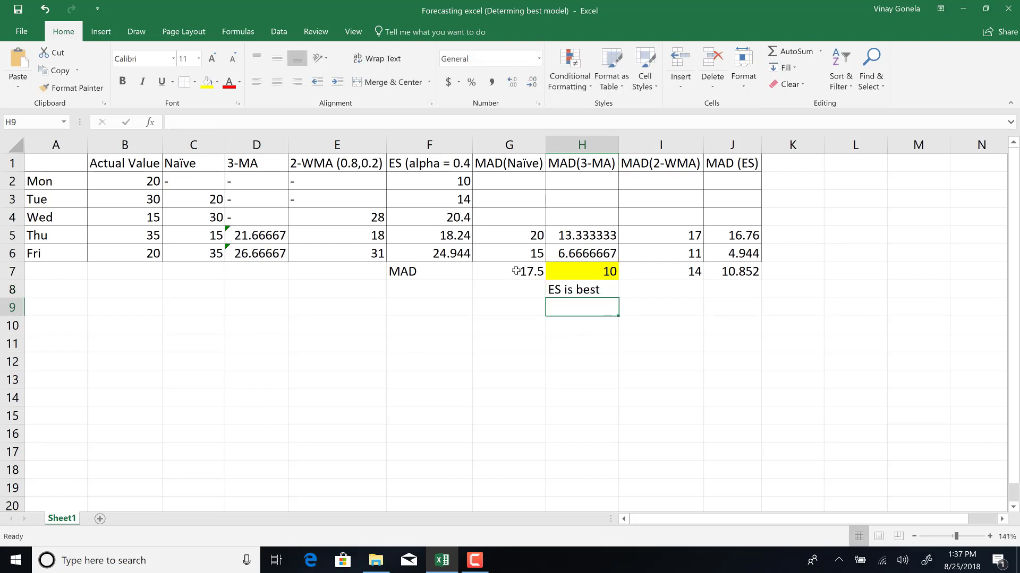
{"action": "left_click", "coordinate": [564, 292]}
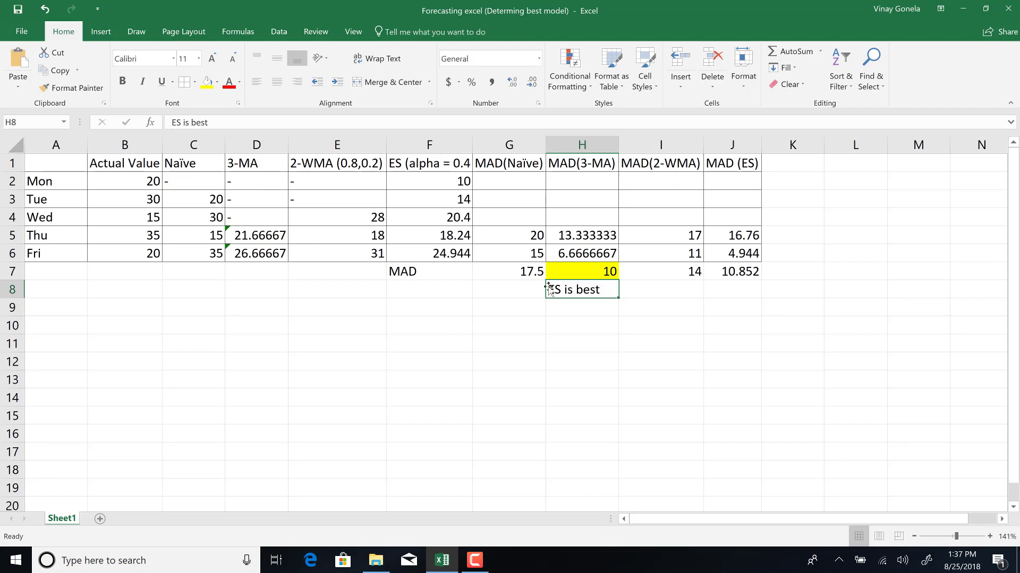
{"action": "left_click", "coordinate": [592, 278]}
{"action": "left_click", "coordinate": [589, 290]}
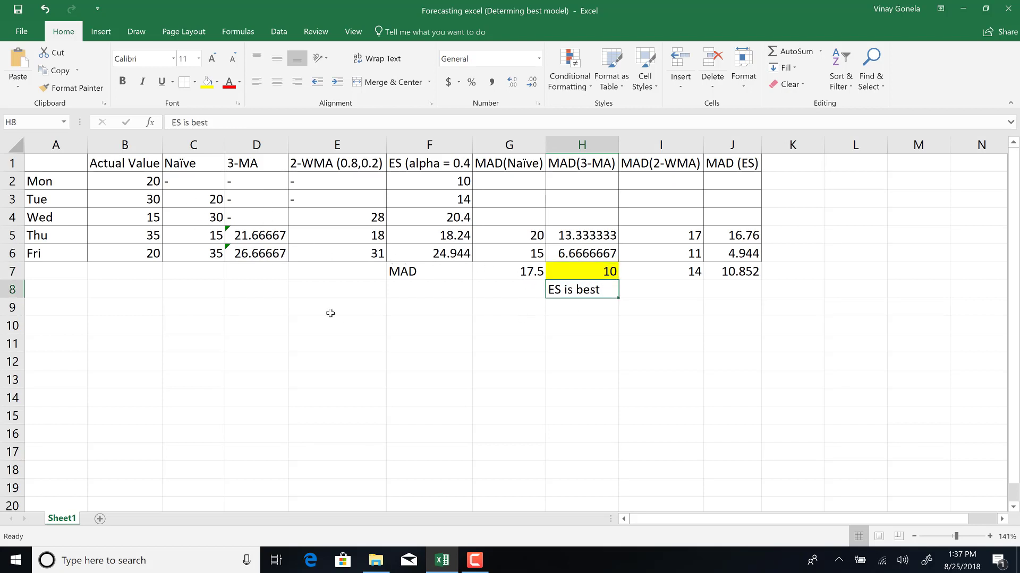